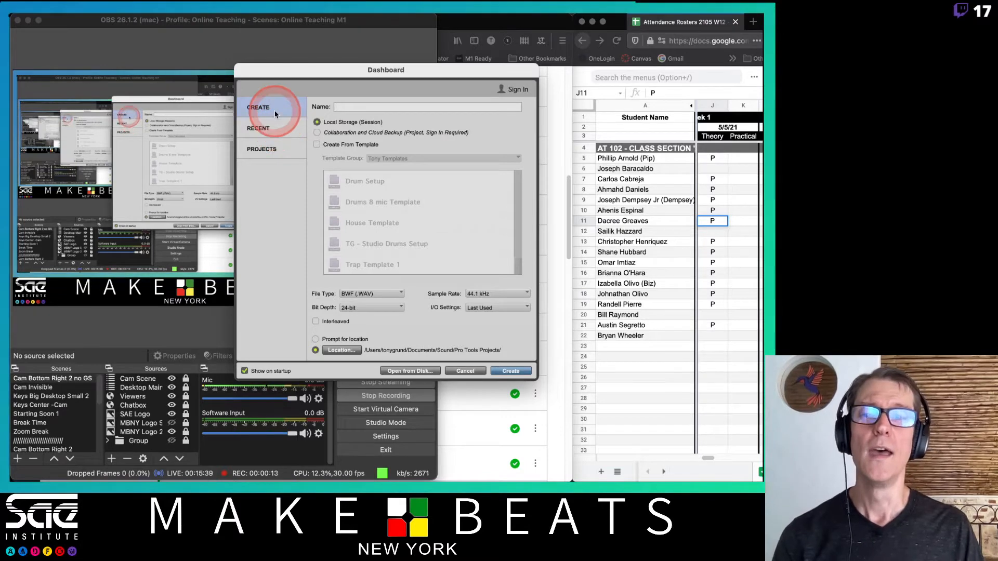
# Look through the Dashboard's Create, Recent and Projects pages.
pyautogui.click(279, 125)
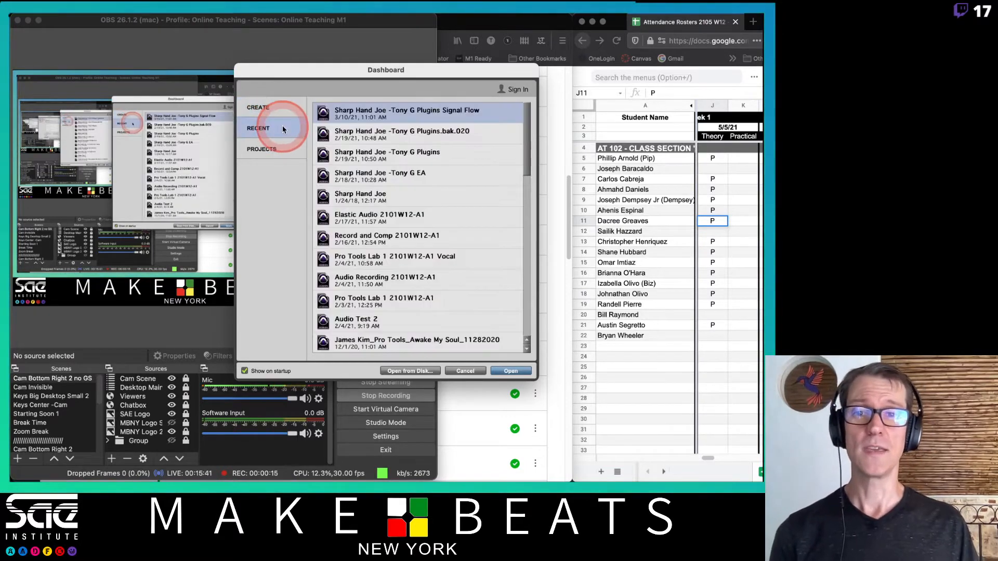
pyautogui.click(277, 152)
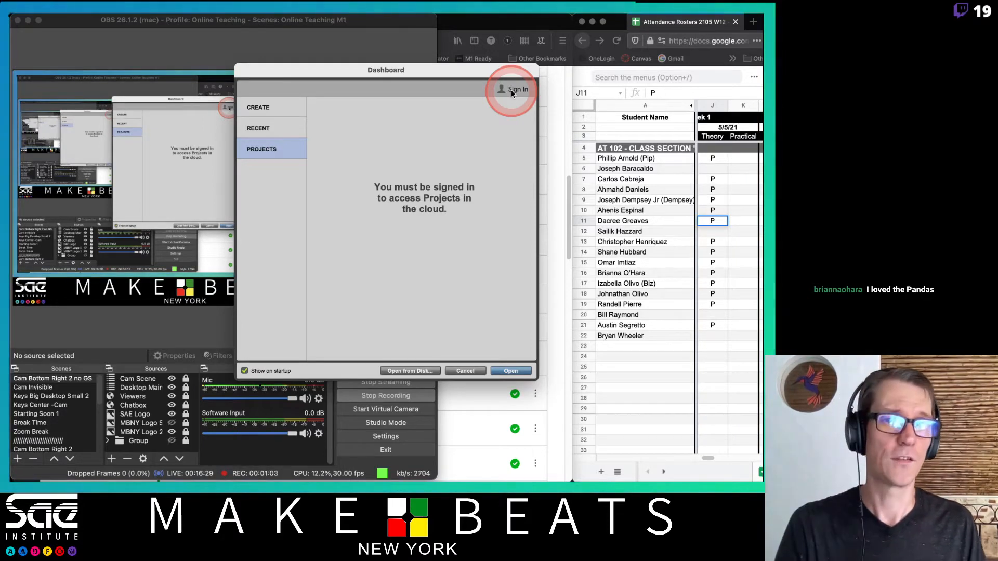
pyautogui.click(290, 111)
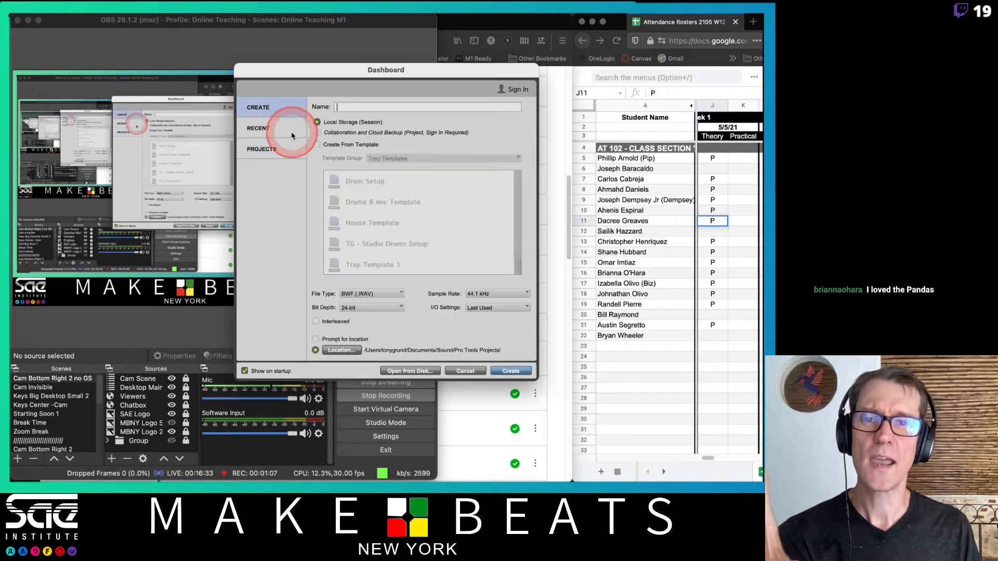
pyautogui.click(284, 130)
pyautogui.click(281, 152)
pyautogui.click(281, 110)
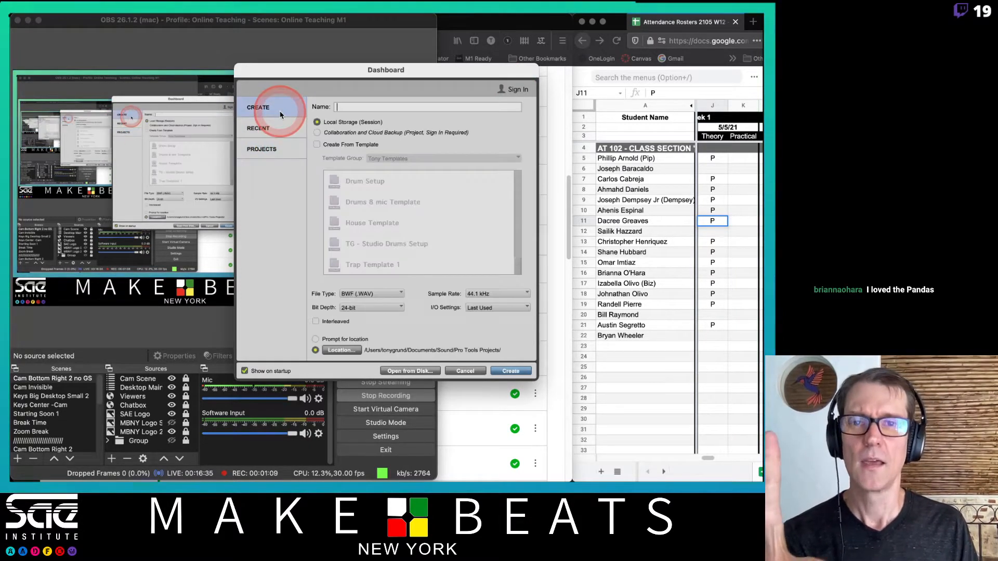
# Browse the list of recent sessions in the Dashboard from the newest to the oldest entry.
pyautogui.click(265, 129)
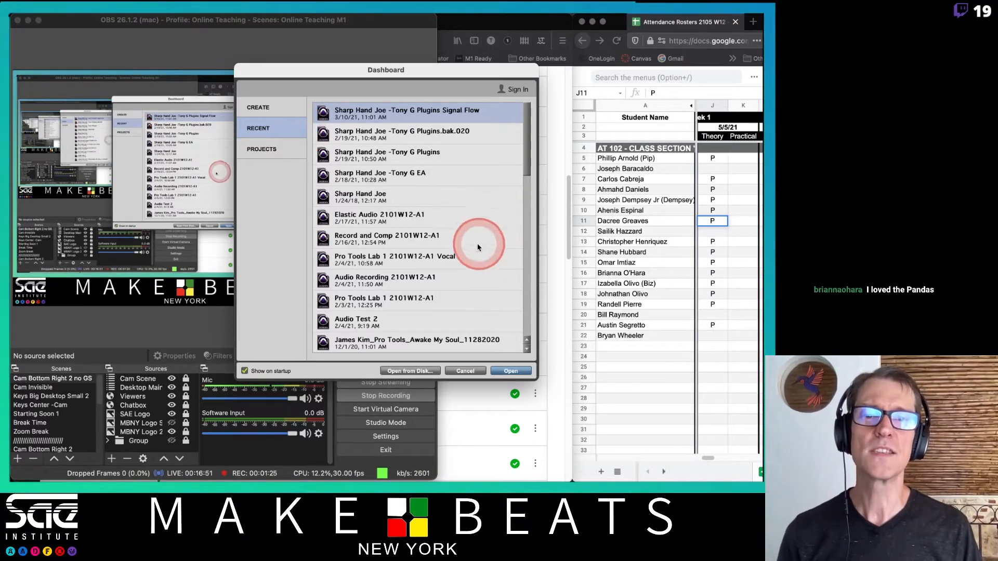
pyautogui.scroll(-10, 481, 244)
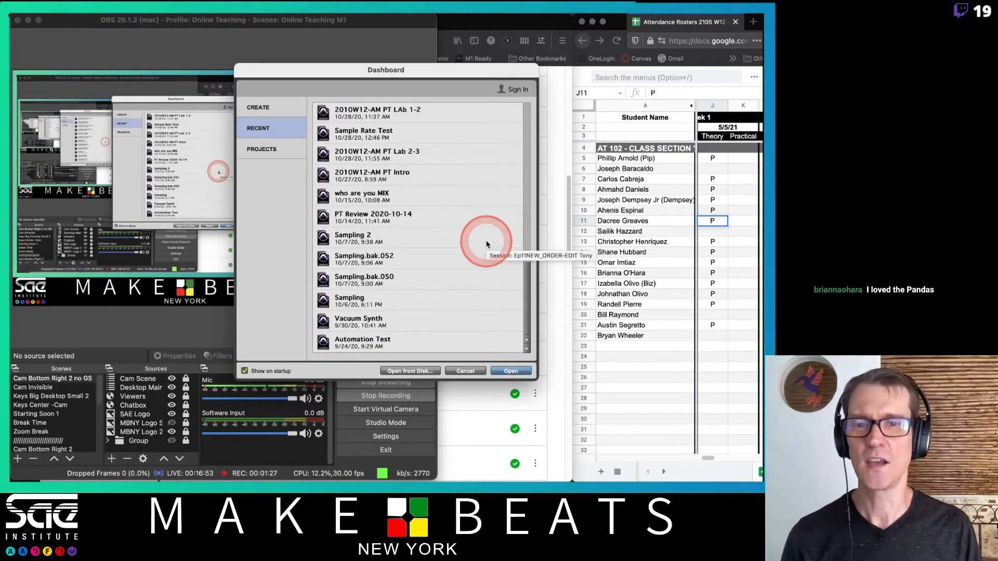
pyautogui.scroll(5, 486, 245)
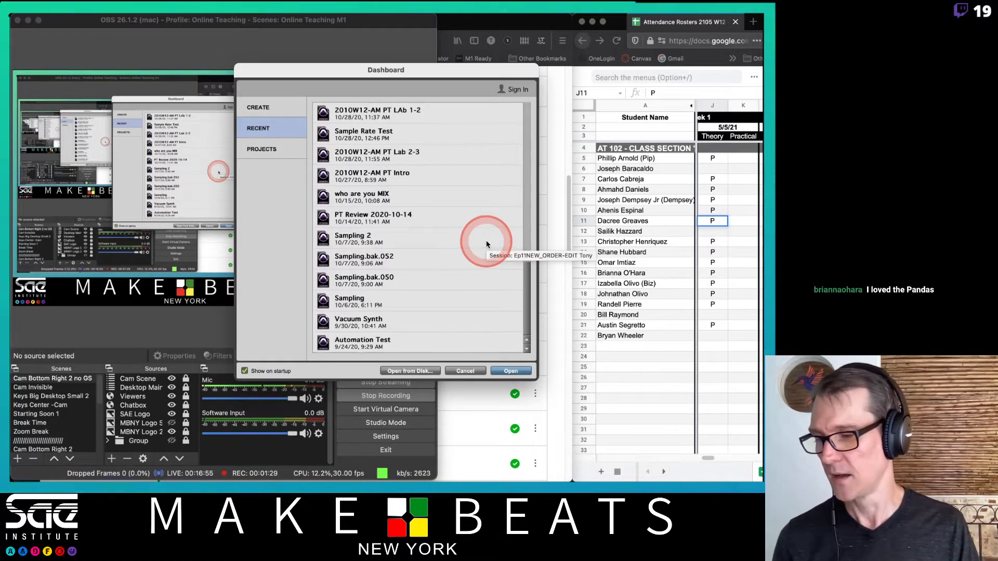
pyautogui.scroll(8, 486, 244)
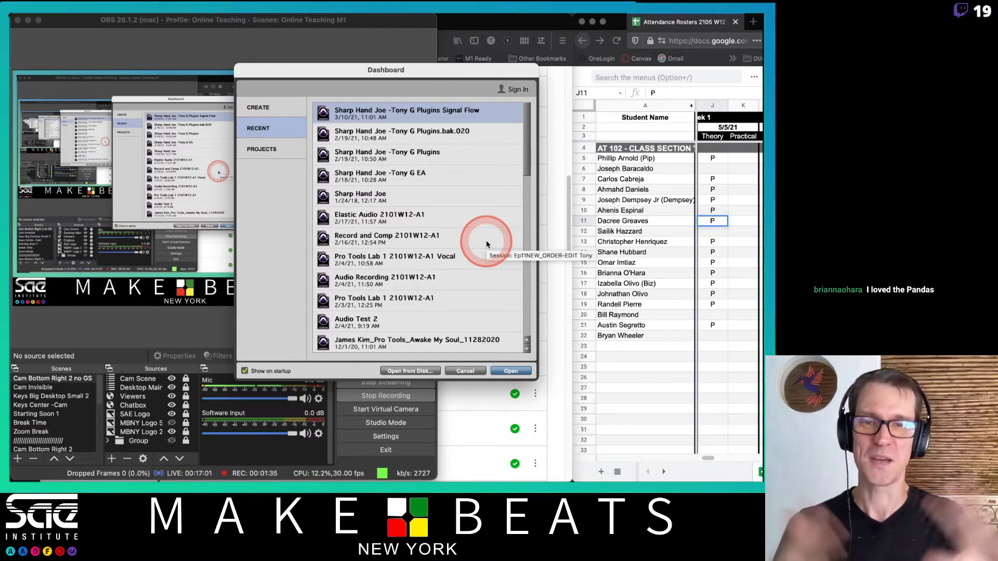
# Bring up the session creation page, consult the Getting Started notes in 03 PT Intro-Review.pdf, and return to the Dashboard.
pyautogui.click(285, 110)
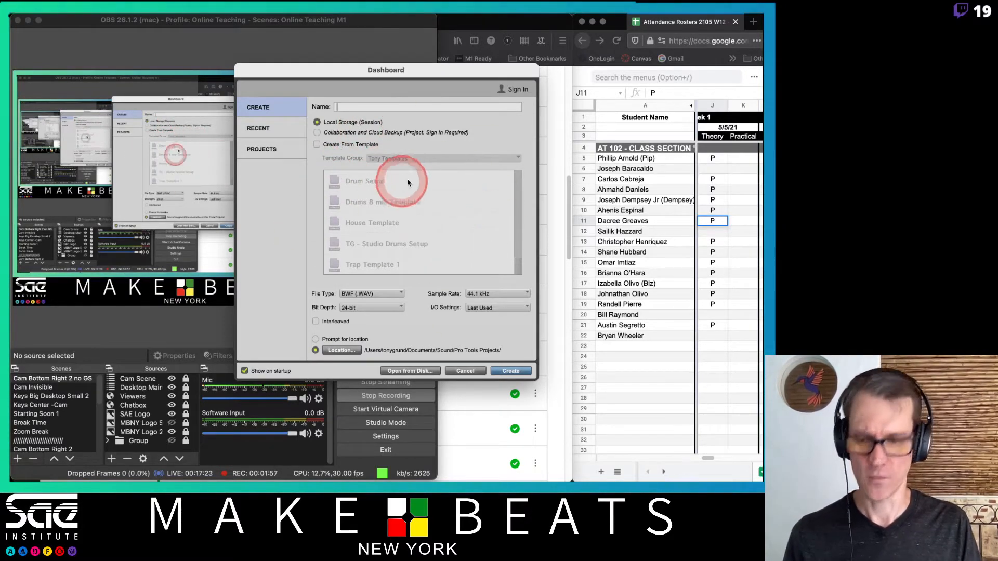
pyautogui.press('super+Tab')
pyautogui.press('super+Tab')
pyautogui.press('super+Tab')
pyautogui.press('super+Tab')
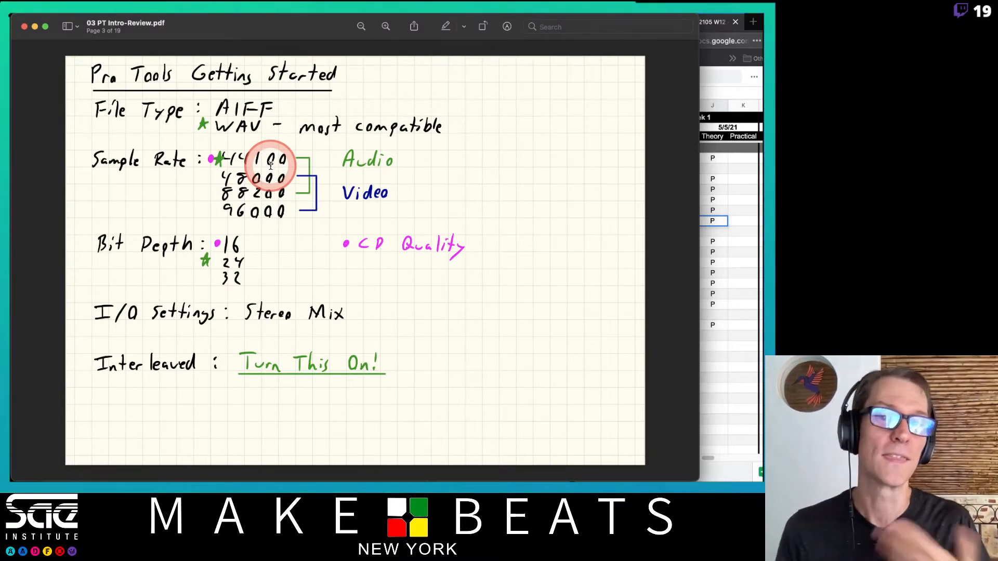
pyautogui.press('super+Tab')
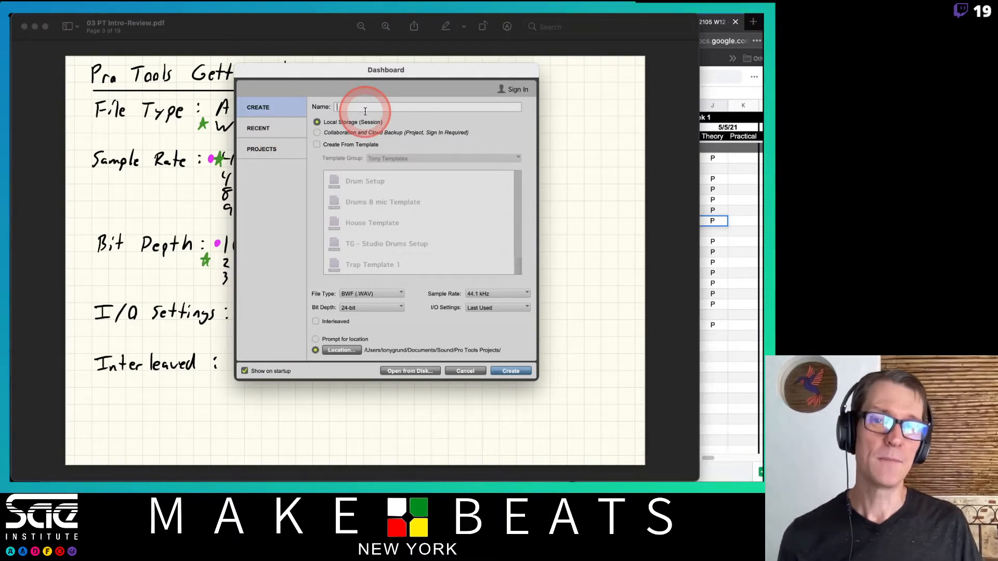
# Name the new session "Pro Tools Introduction 2105-A1".
pyautogui.write('Pro')
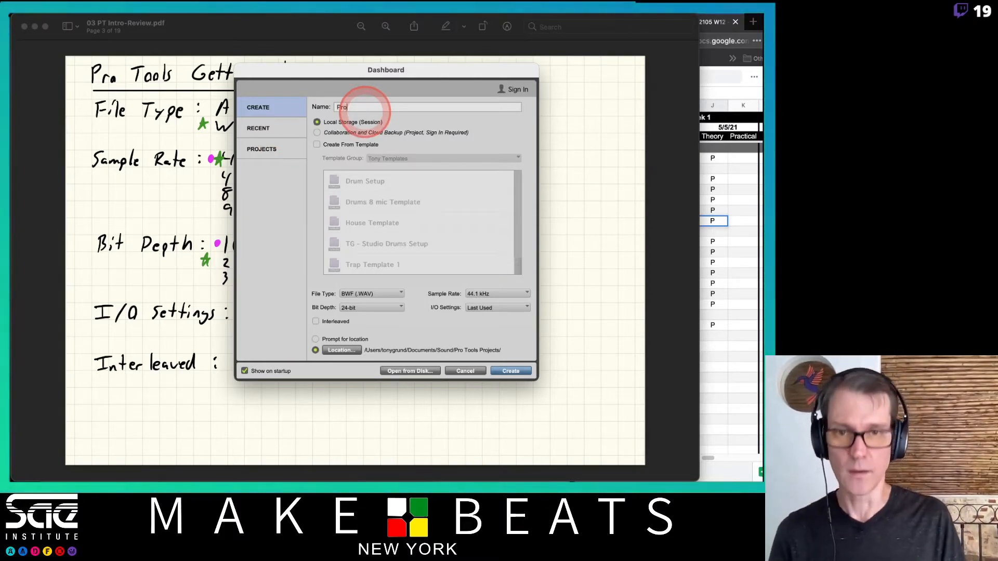
pyautogui.write(' Tools Intro')
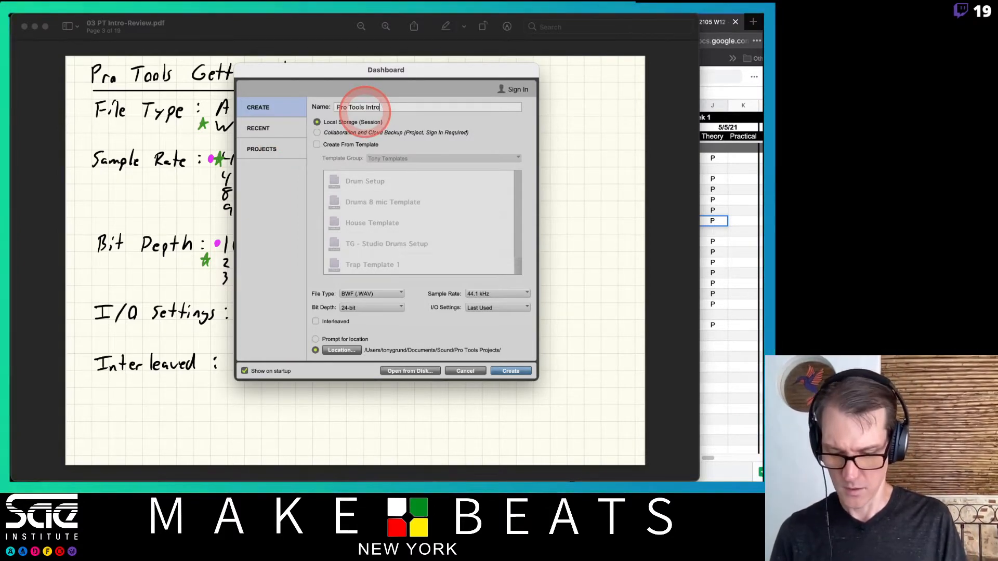
pyautogui.write('duction')
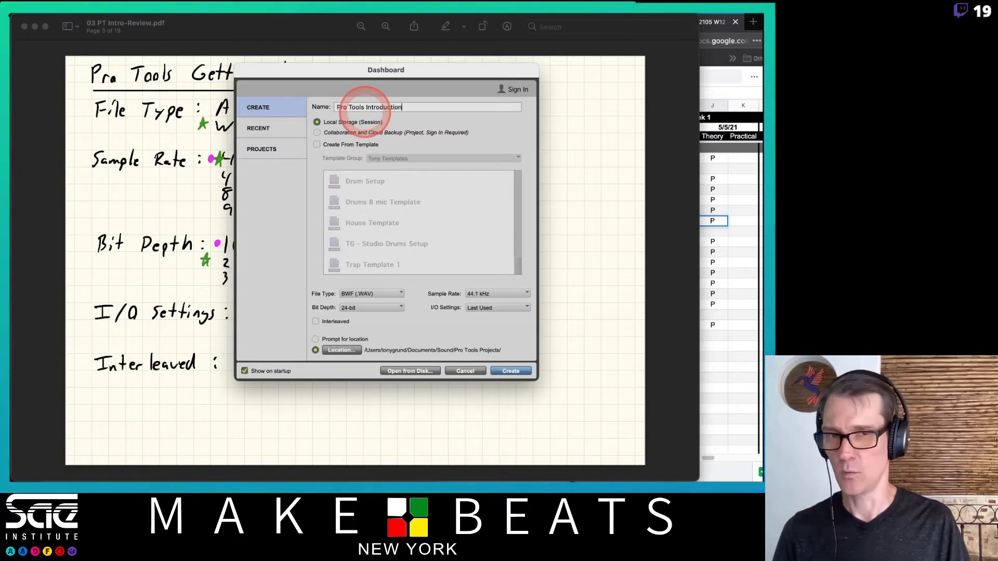
pyautogui.write(' 210')
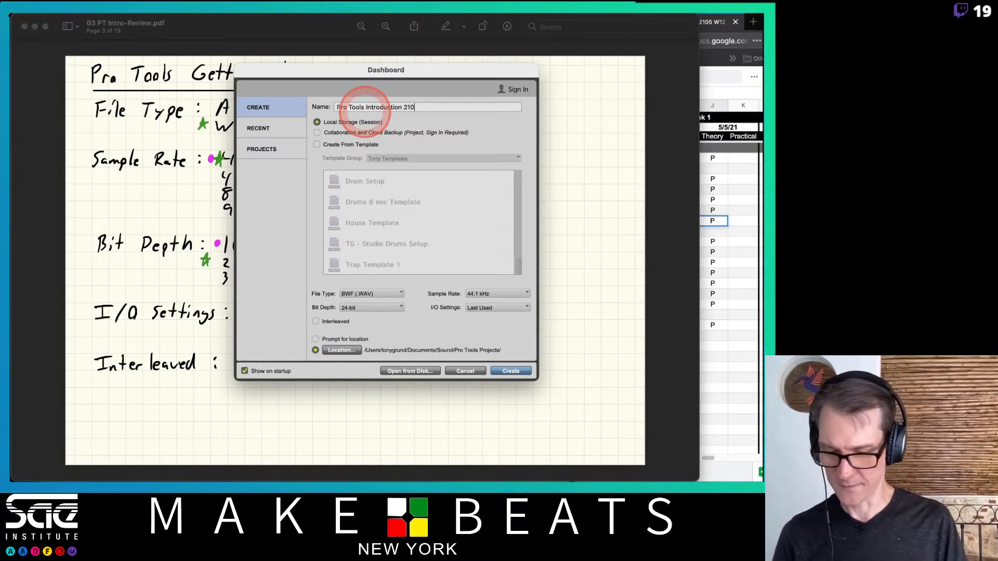
pyautogui.write('55')
pyautogui.press('BackSpace')
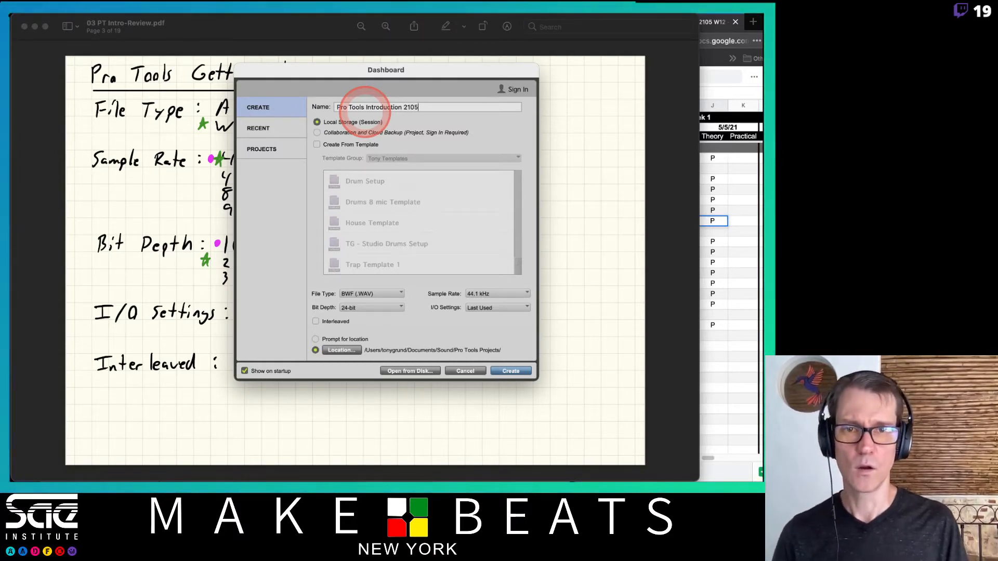
pyautogui.write('-A1')
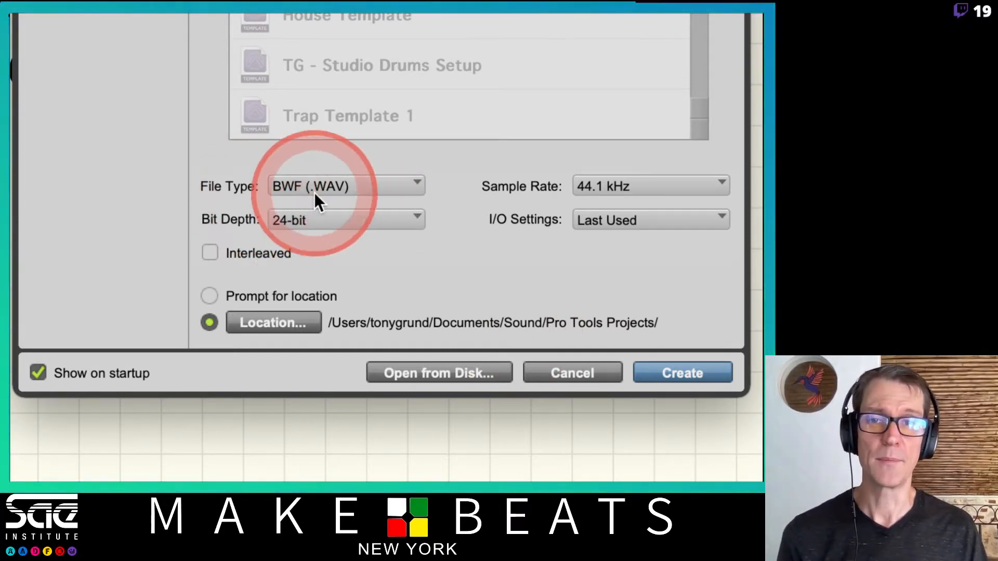
# Check the available file types against the PDF notes and choose BWF (.WAV) for the session.
pyautogui.click(331, 187)
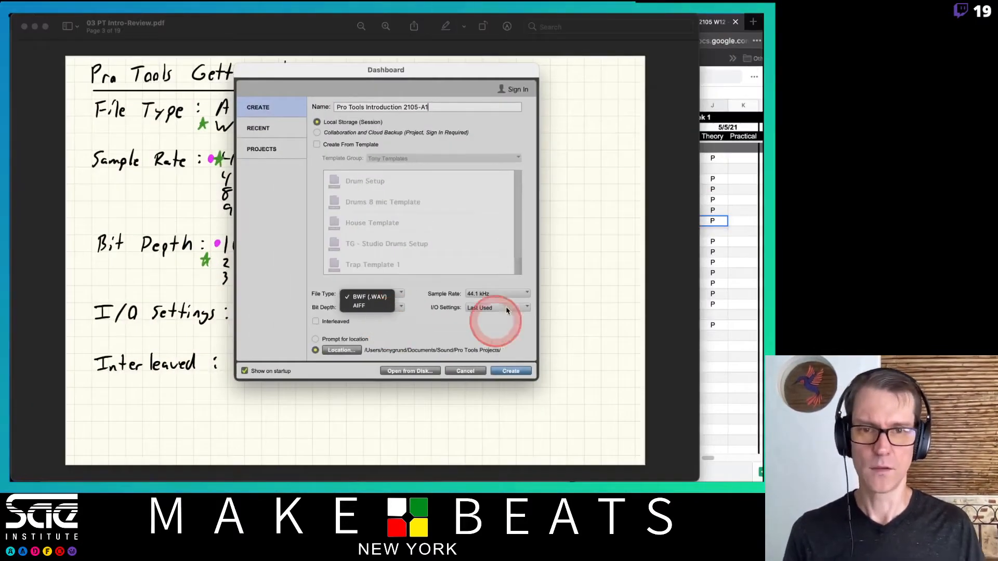
pyautogui.click(571, 282)
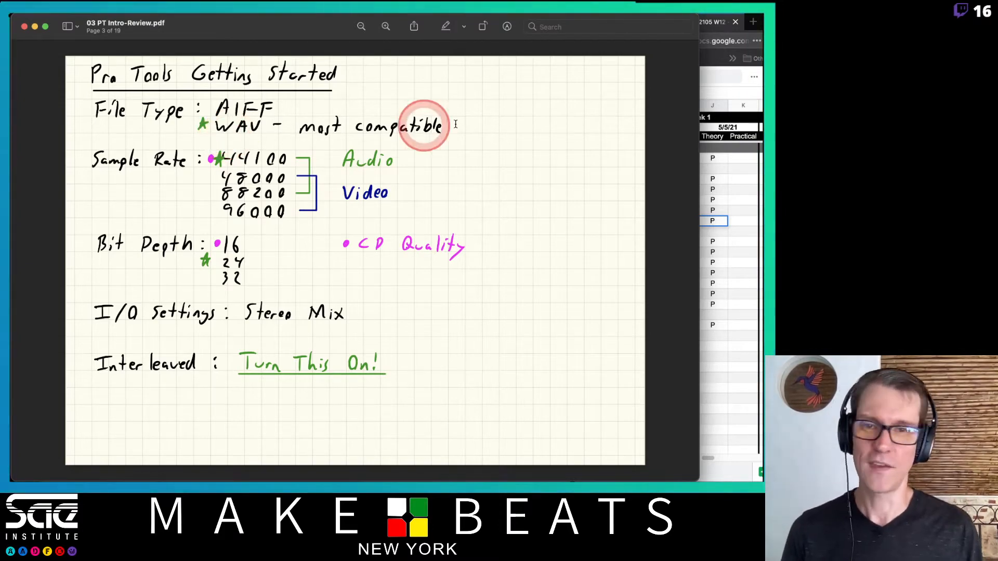
pyautogui.press('super+Tab')
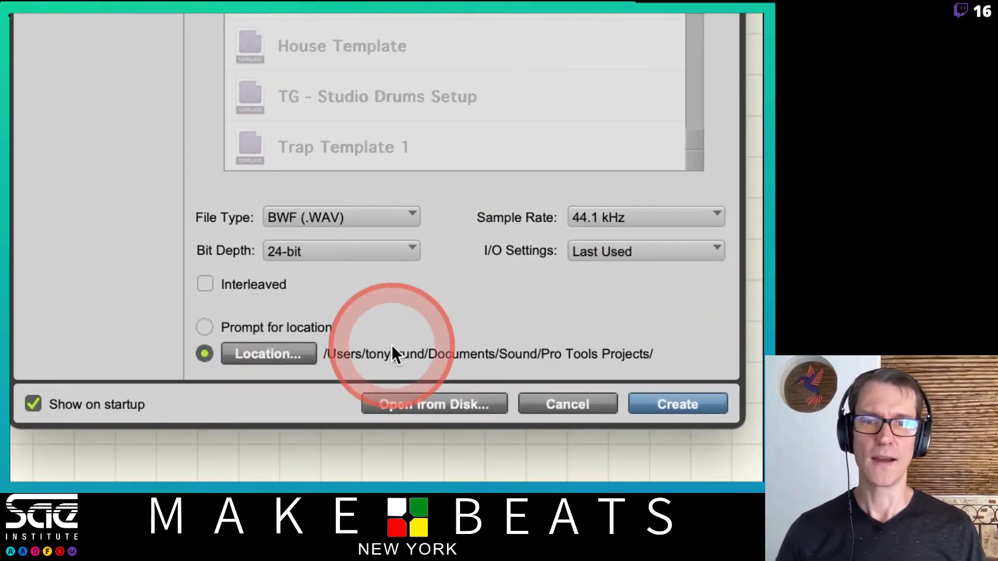
pyautogui.click(364, 217)
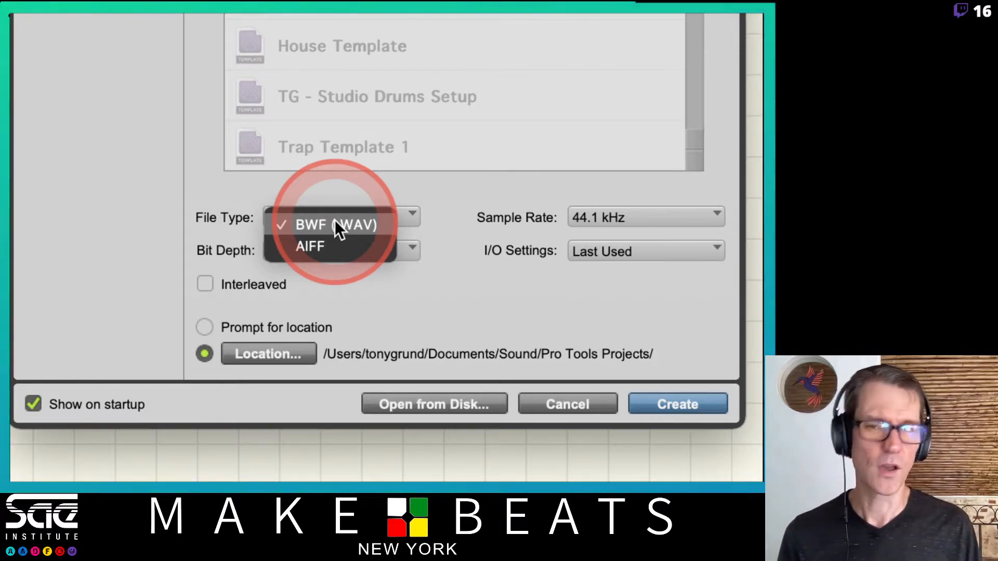
pyautogui.click(335, 222)
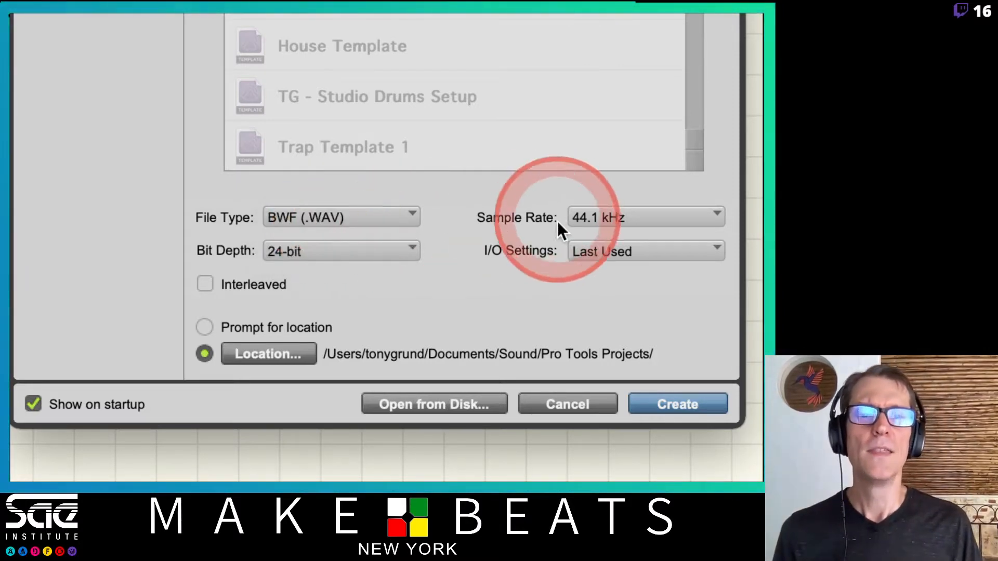
# View the available sample rates, compare them with the sample rate notes in the PDF, and return to the Dashboard.
pyautogui.click(613, 222)
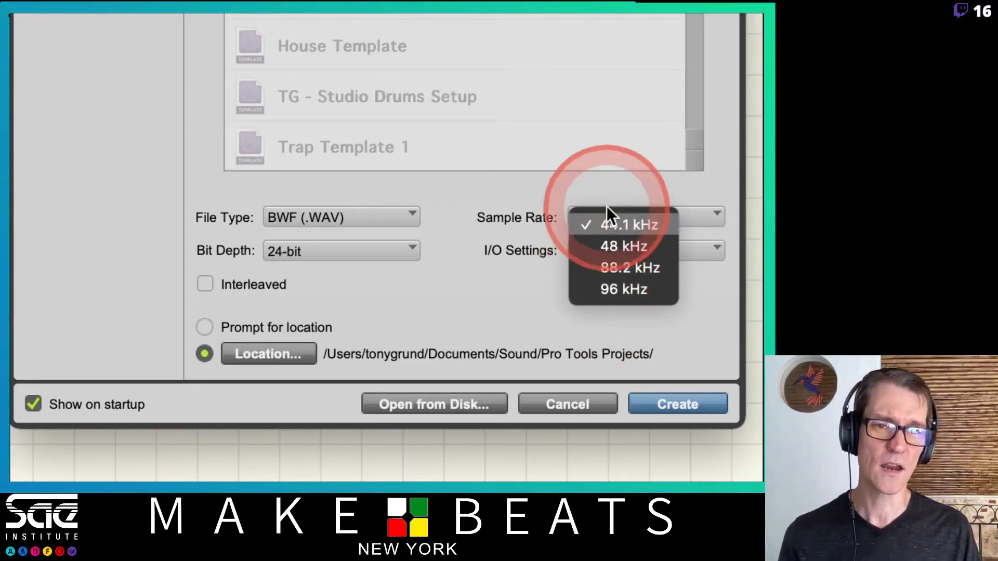
pyautogui.click(597, 195)
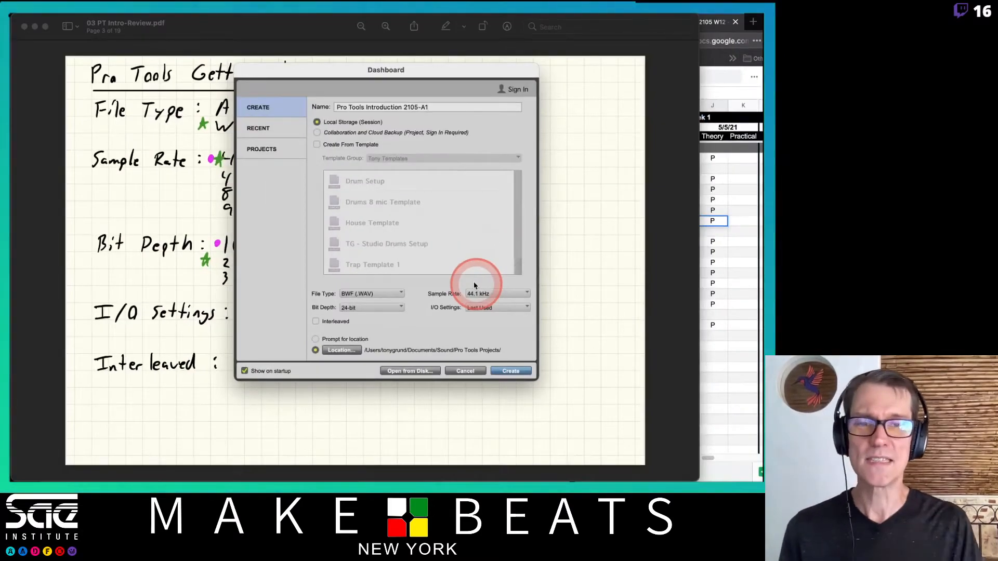
pyautogui.click(563, 251)
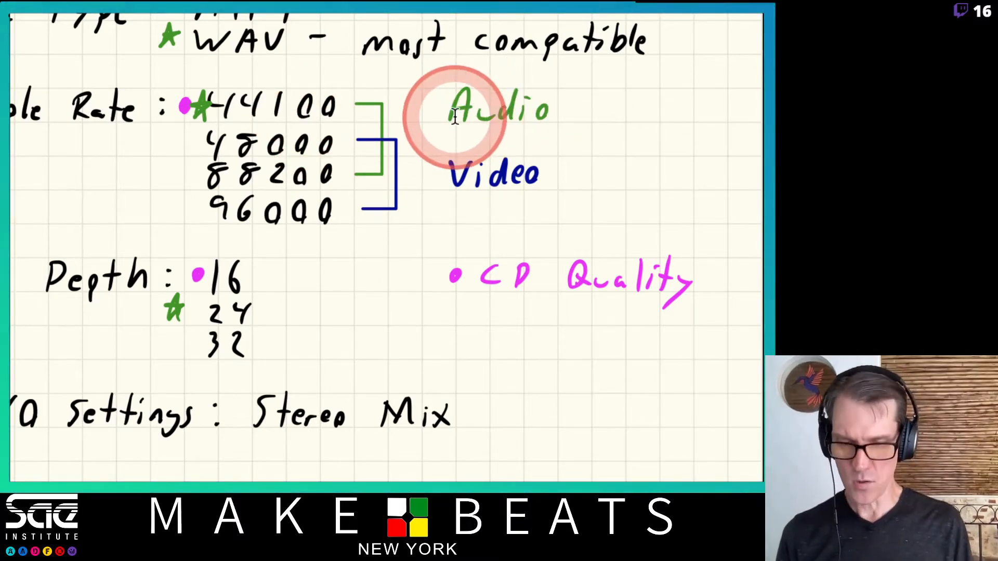
pyautogui.press('super+Tab')
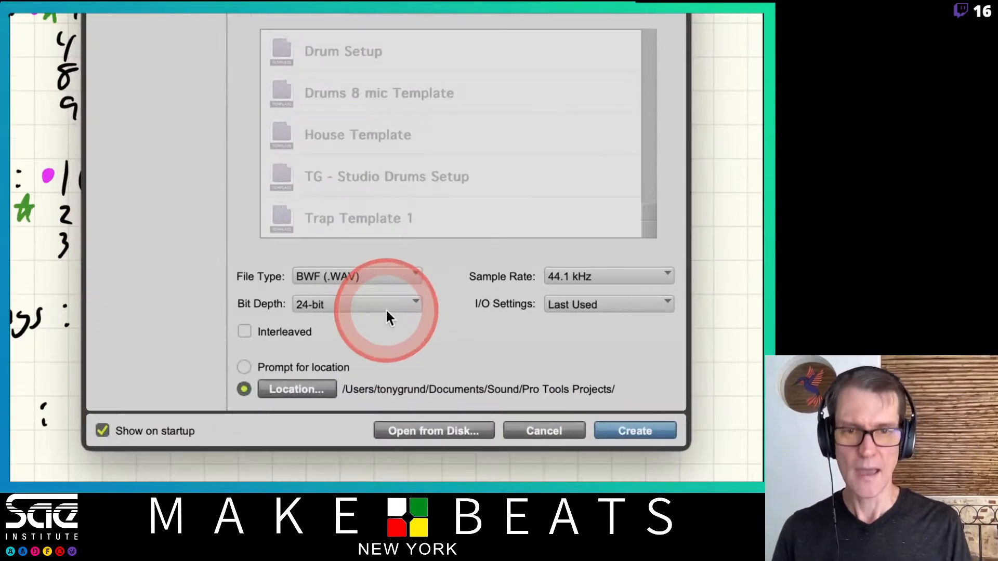
# Examine the 48, 88.2 and 96 kHz options and the audio and video sample rate groupings in the PDF notes.
pyautogui.moveTo(633, 270); pyautogui.dragTo(592, 318)
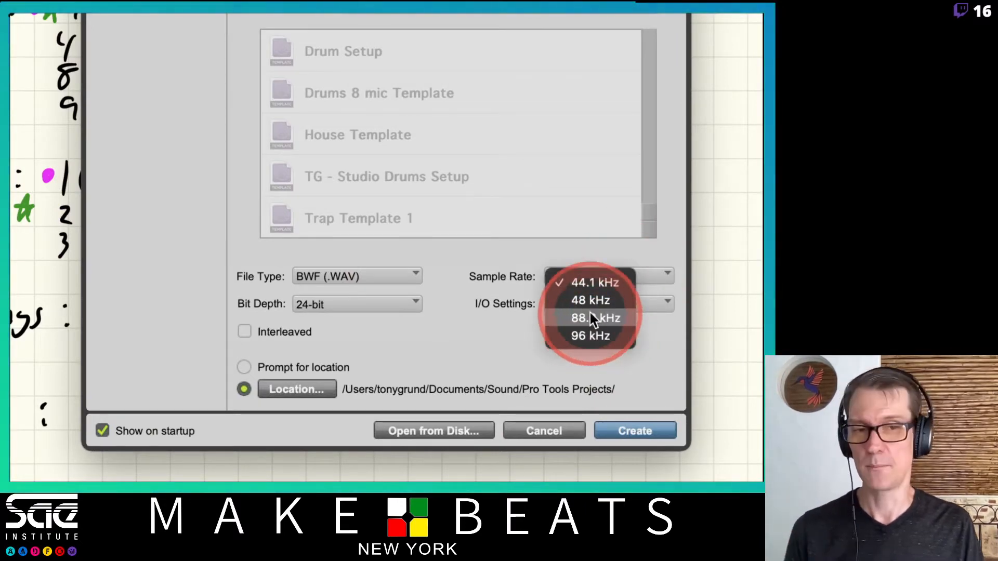
pyautogui.moveTo(591, 312); pyautogui.dragTo(606, 323)
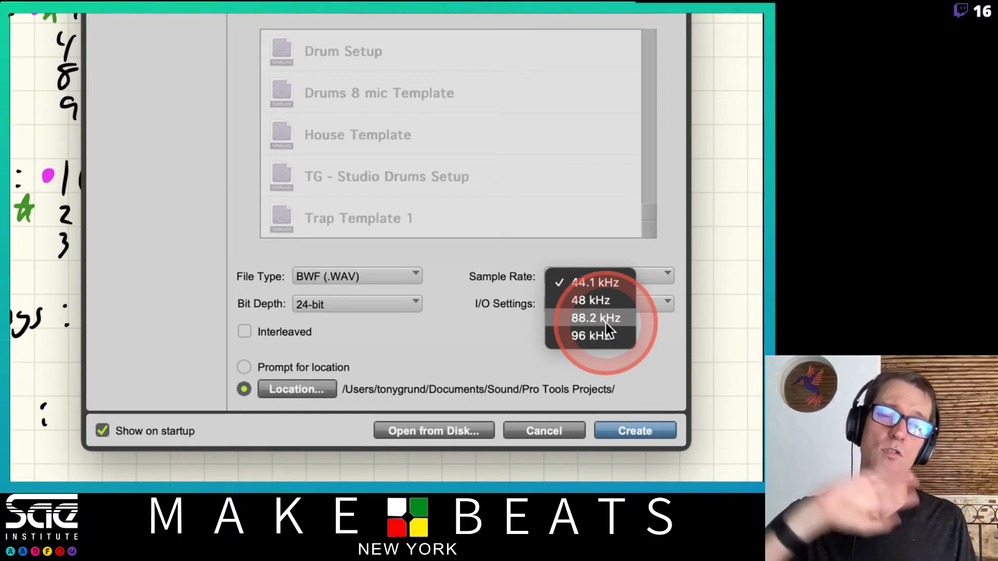
pyautogui.moveTo(606, 323); pyautogui.dragTo(596, 300)
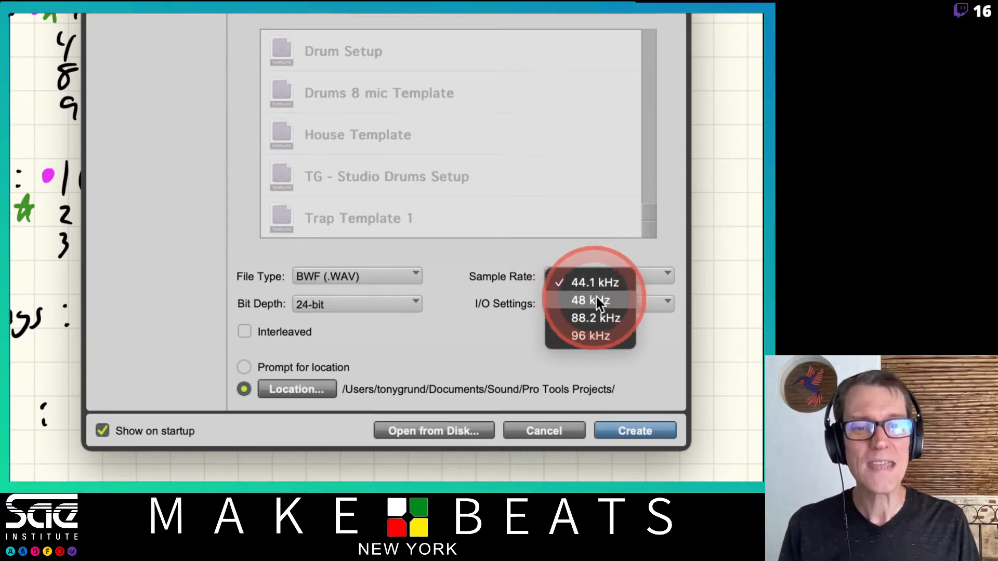
pyautogui.click(714, 307)
pyautogui.click(714, 306)
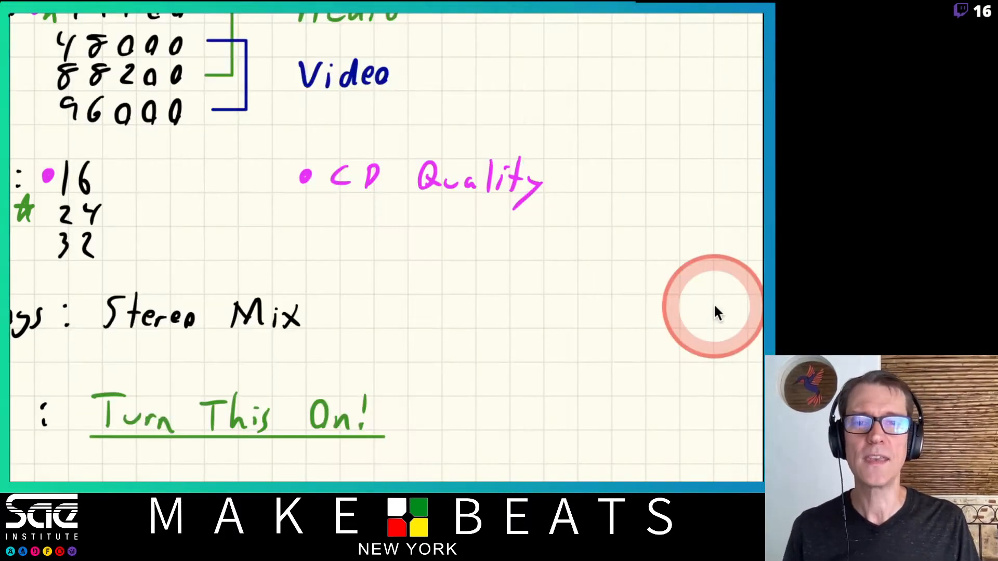
pyautogui.scroll(3, 484, 78)
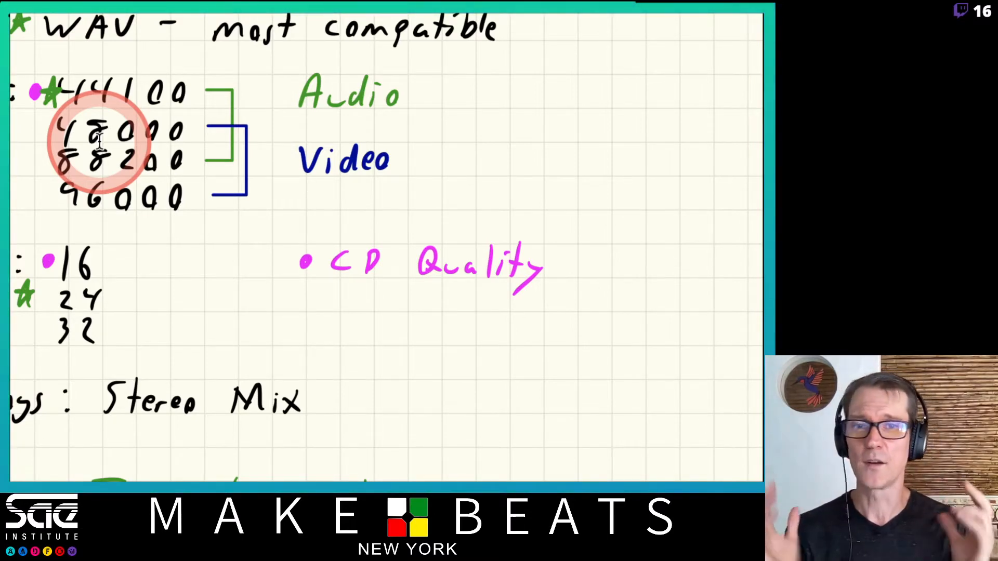
pyautogui.hscroll(-5, 16, 161)
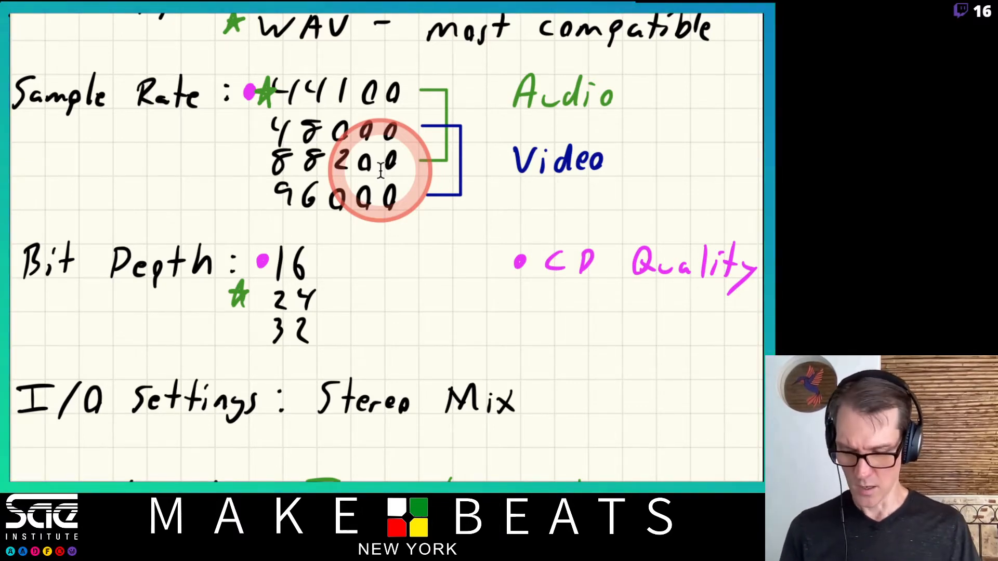
# Return to the Dashboard and choose 44.1 kHz as the session's sample rate.
pyautogui.press('super+Tab')
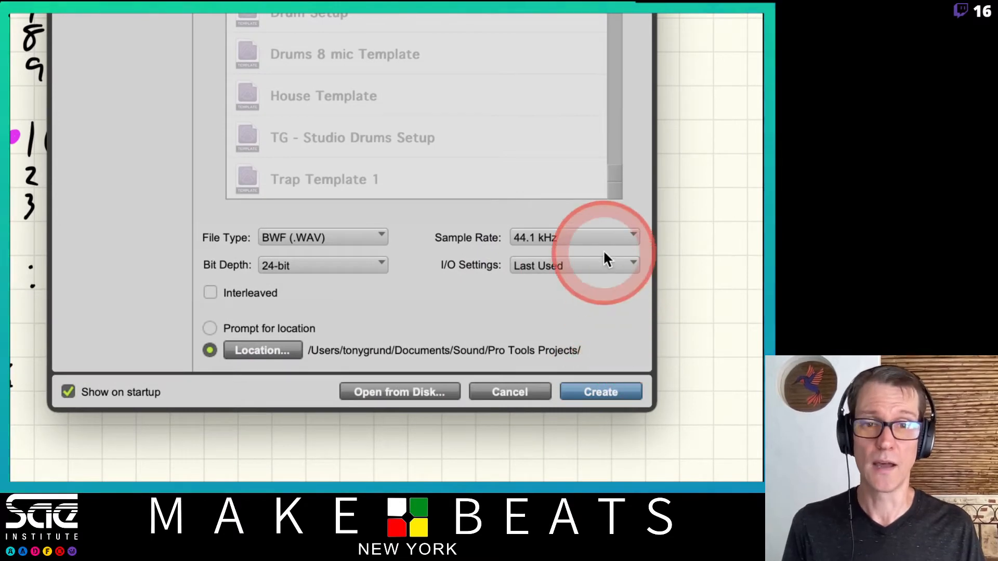
pyautogui.click(568, 240)
pyautogui.click(541, 243)
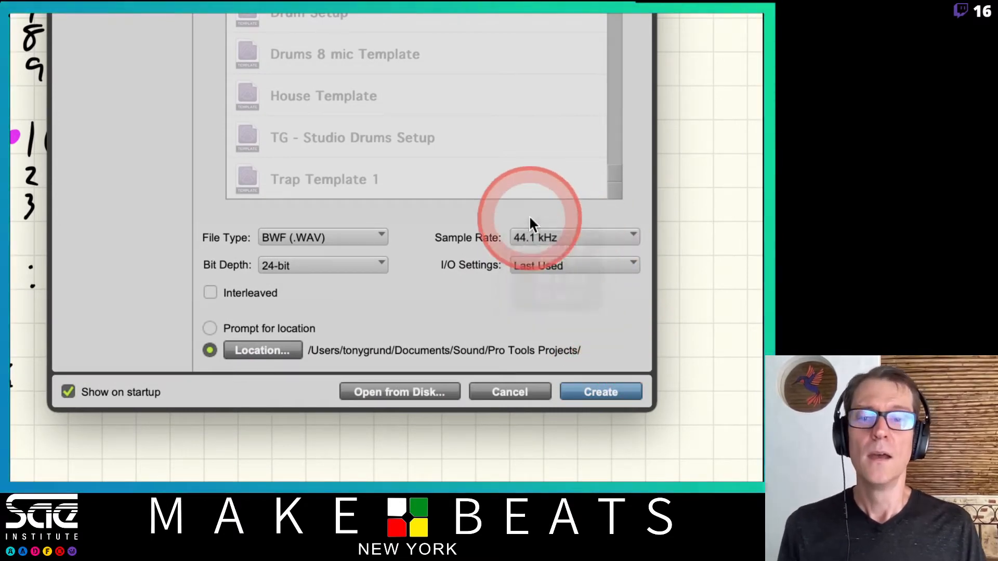
# Compare the available bit depths with the bit depth notes in the PDF and keep 24-bit for the session.
pyautogui.click(338, 264)
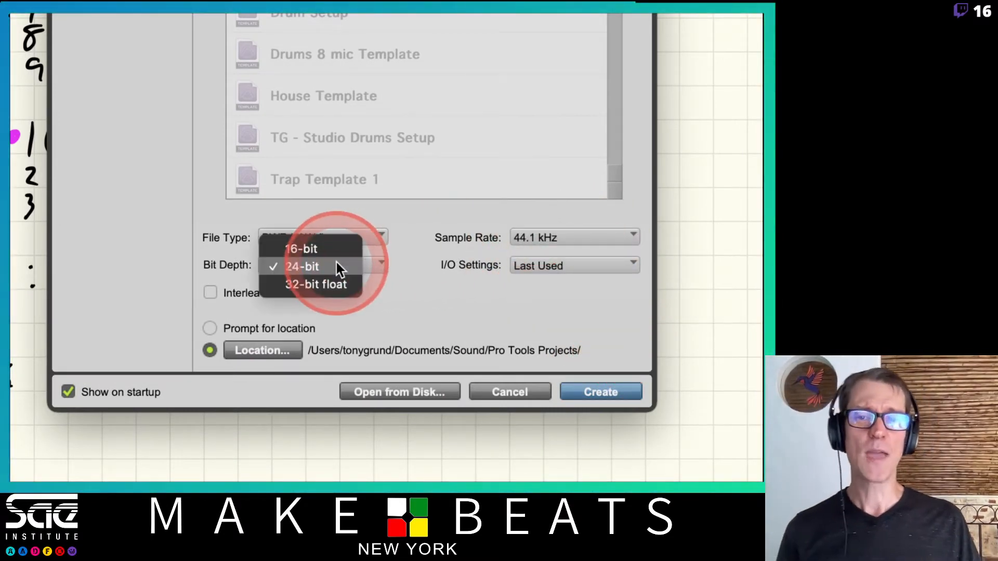
pyautogui.click(138, 250)
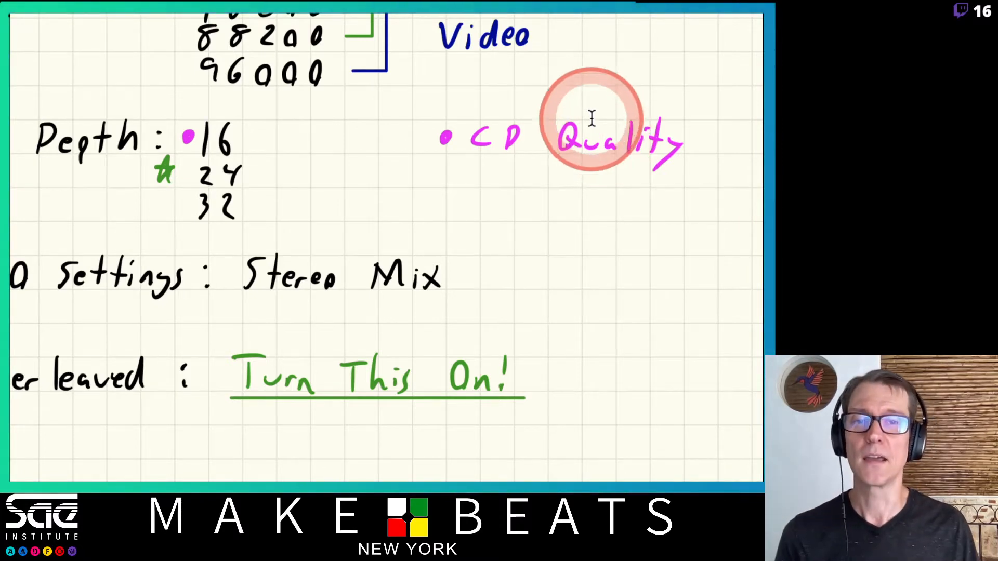
pyautogui.scroll(3, 572, 93)
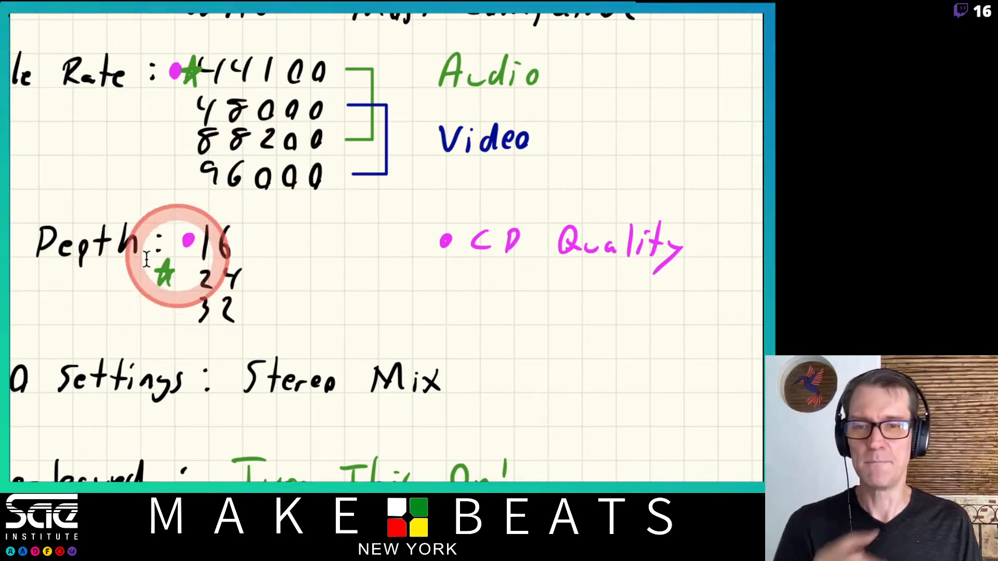
pyautogui.hscroll(-5, 16, 277)
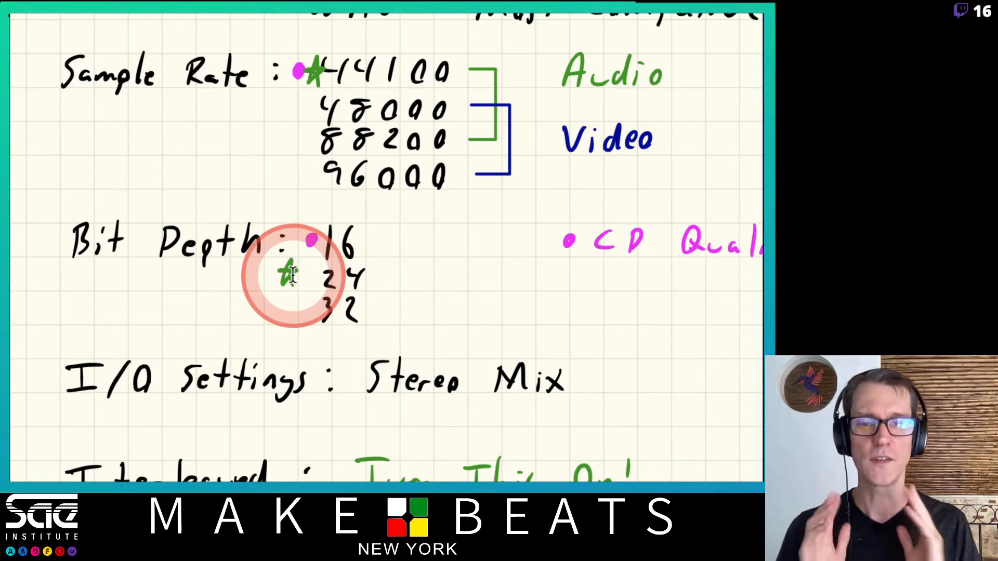
pyautogui.press('super+Tab')
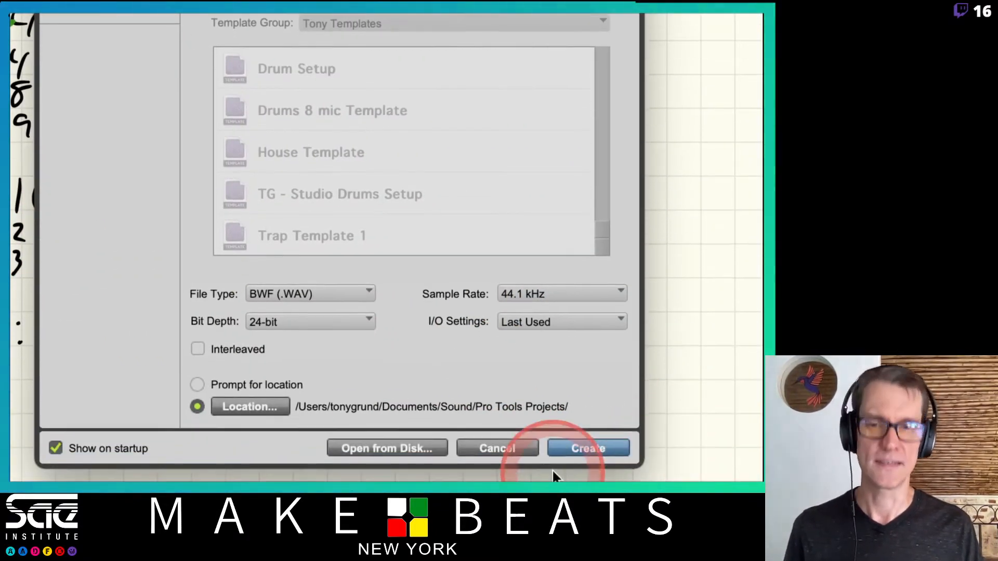
pyautogui.click(337, 320)
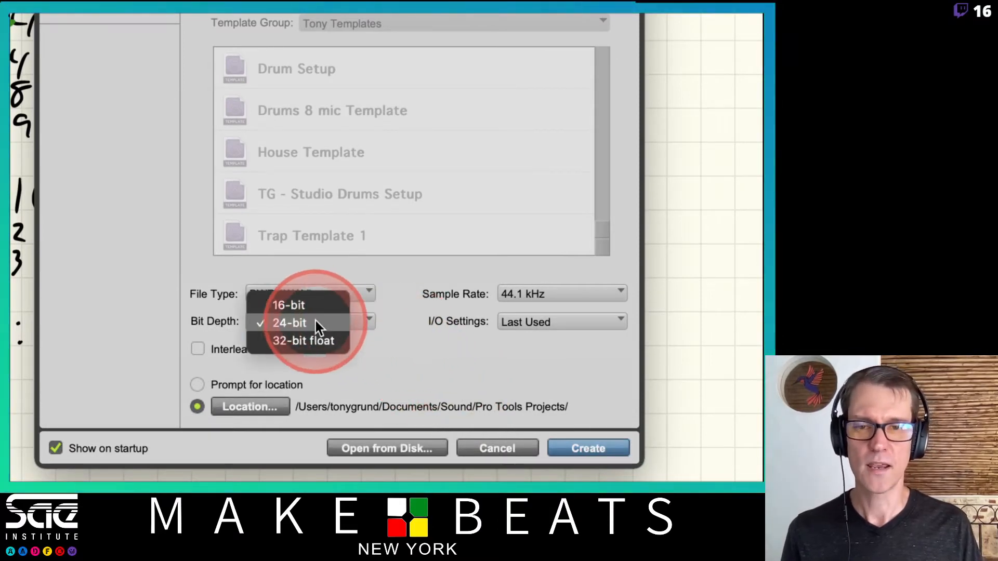
pyautogui.click(373, 321)
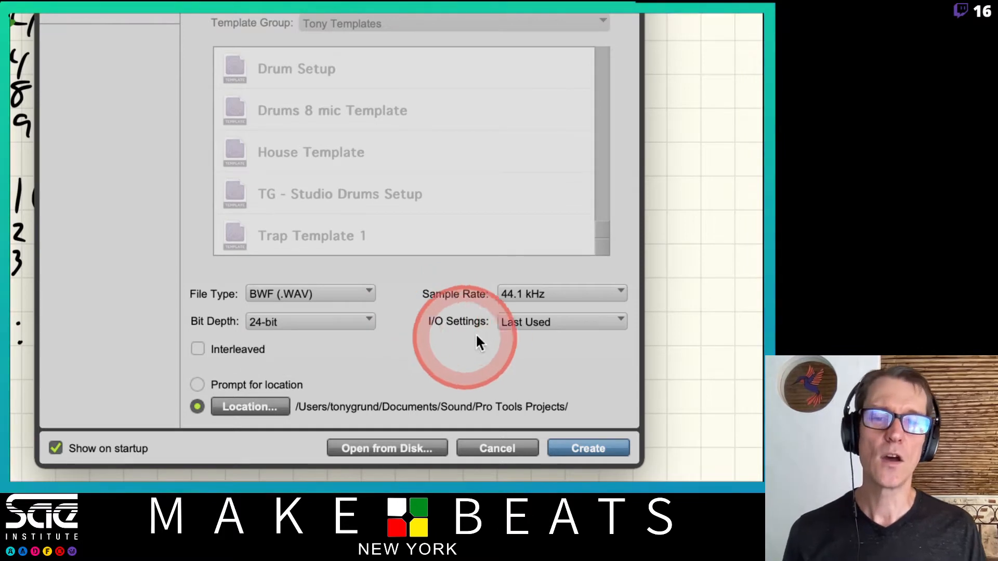
# Review the I/O settings choices, set them to Stereo Mix rather than Last Used, and turn on Interleaved.
pyautogui.click(514, 321)
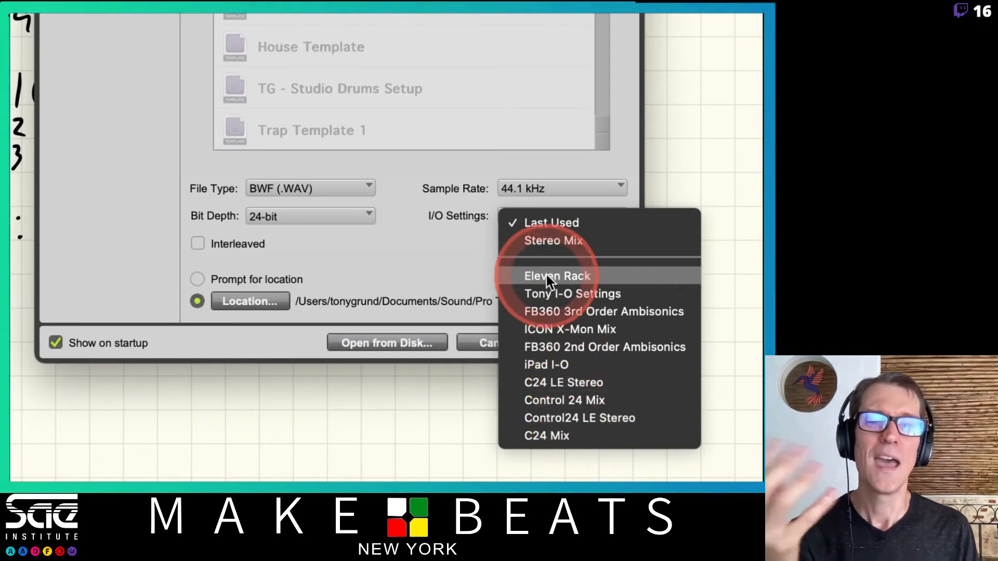
pyautogui.click(547, 240)
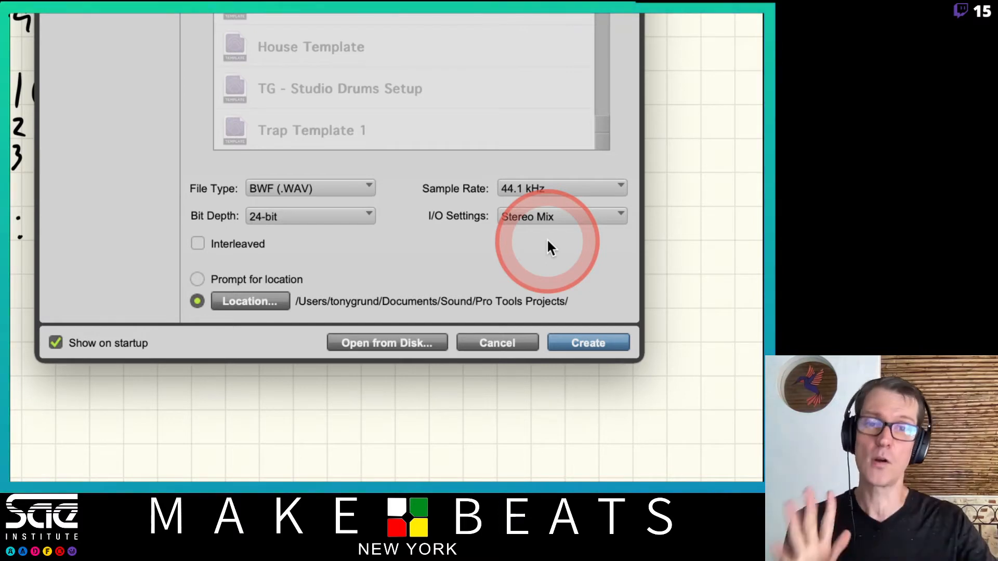
pyautogui.click(545, 216)
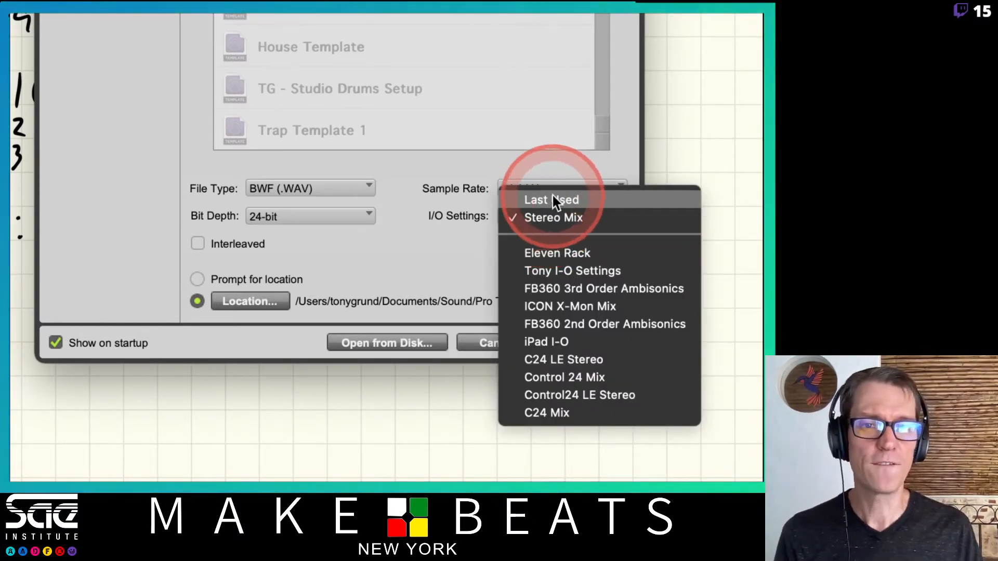
pyautogui.click(551, 200)
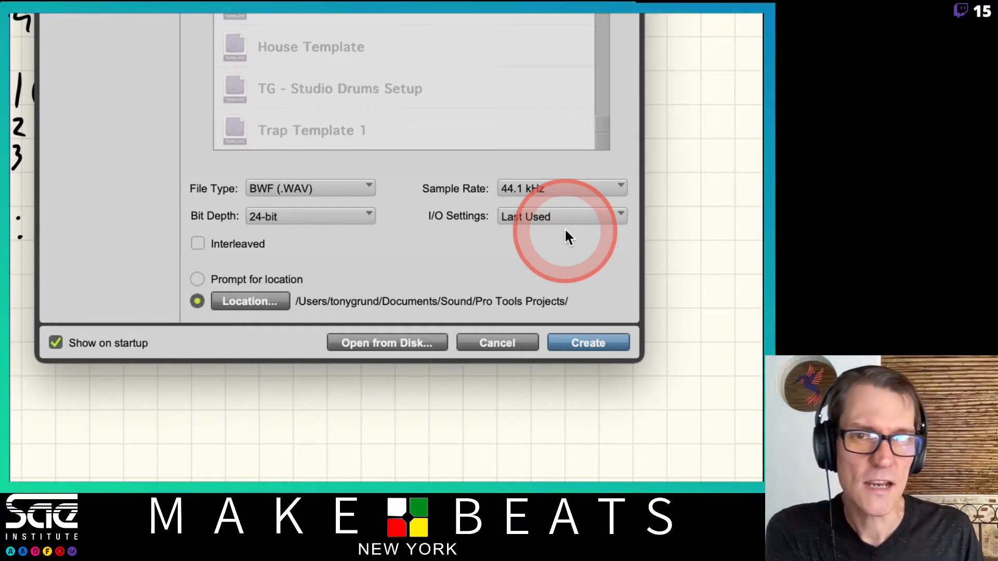
pyautogui.click(542, 216)
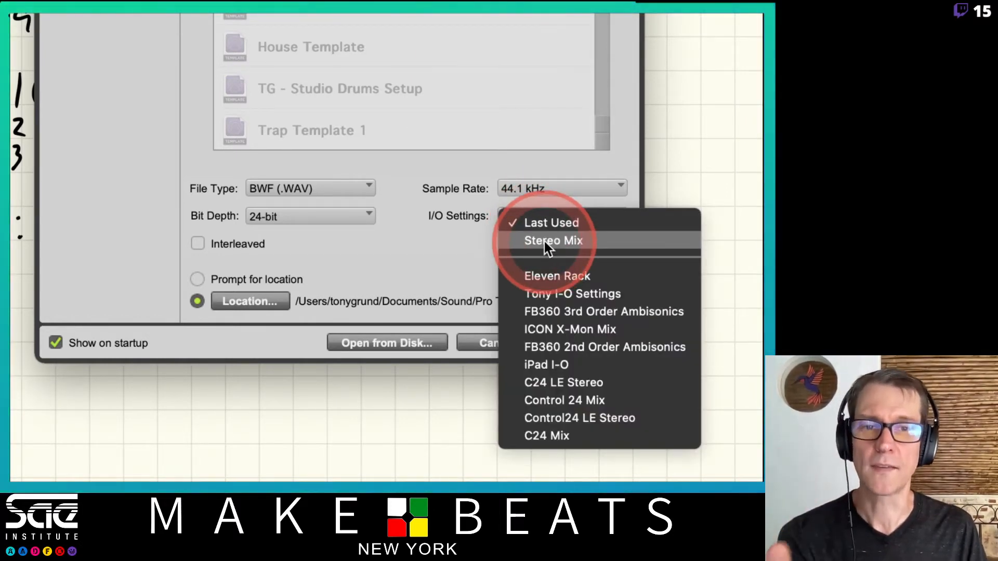
pyautogui.click(544, 242)
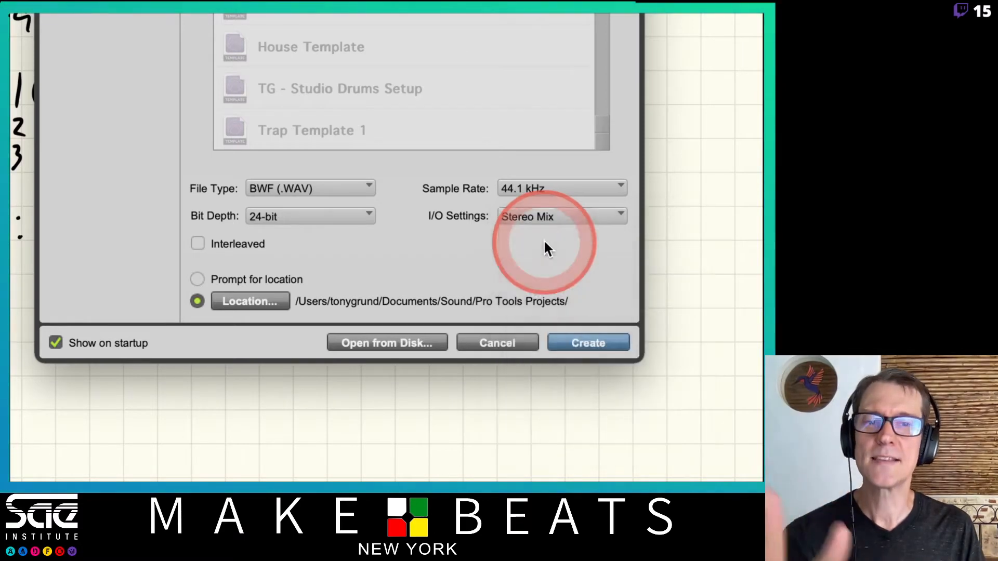
pyautogui.click(570, 215)
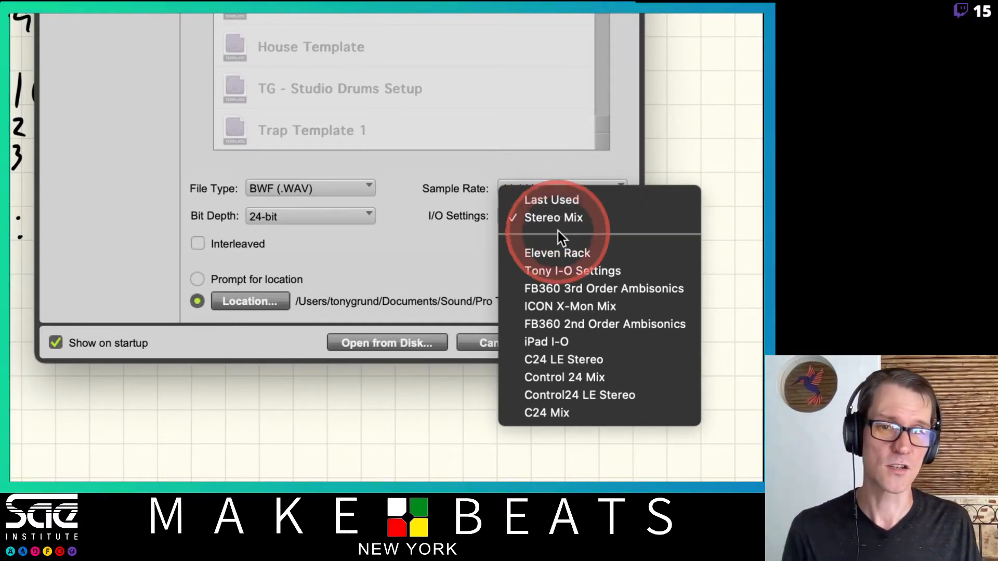
pyautogui.click(554, 217)
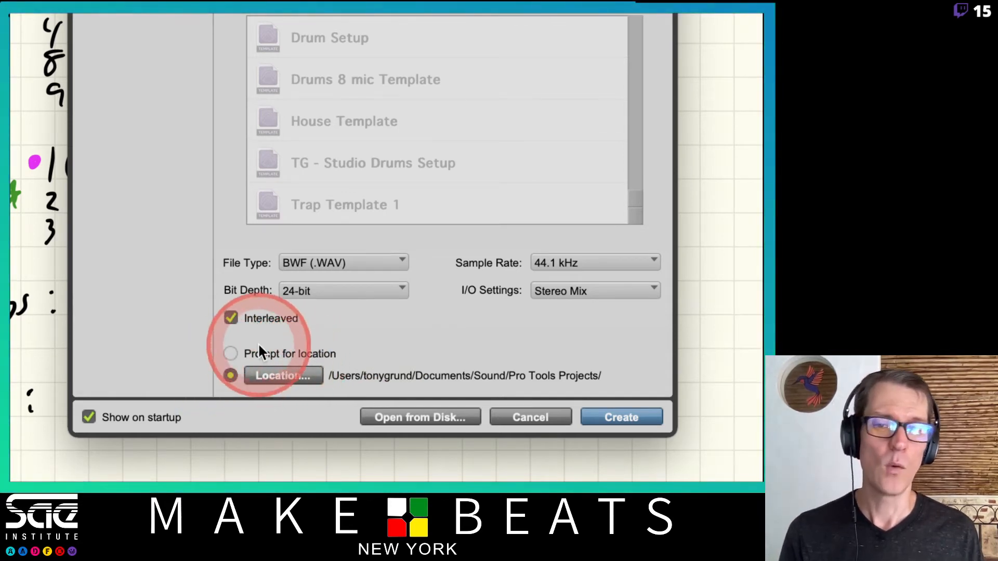
# Compare the two save location options, choose Prompt for location, and create the session.
pyautogui.click(230, 354)
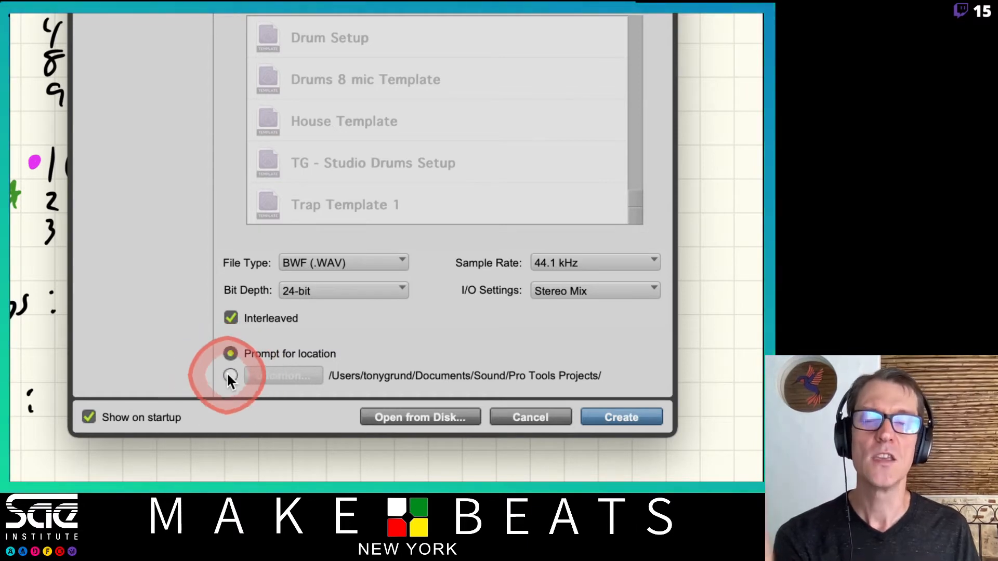
pyautogui.click(230, 375)
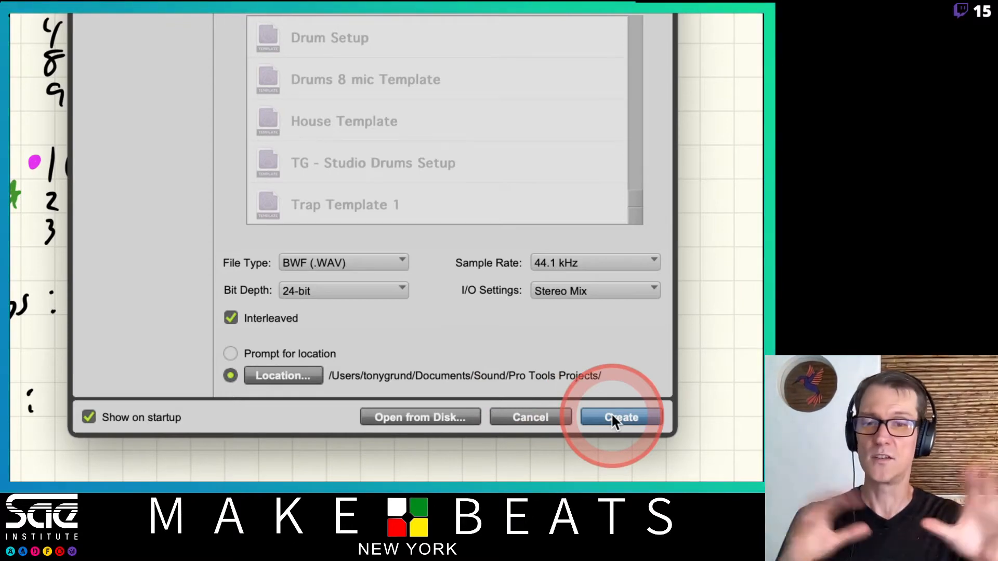
pyautogui.click(230, 354)
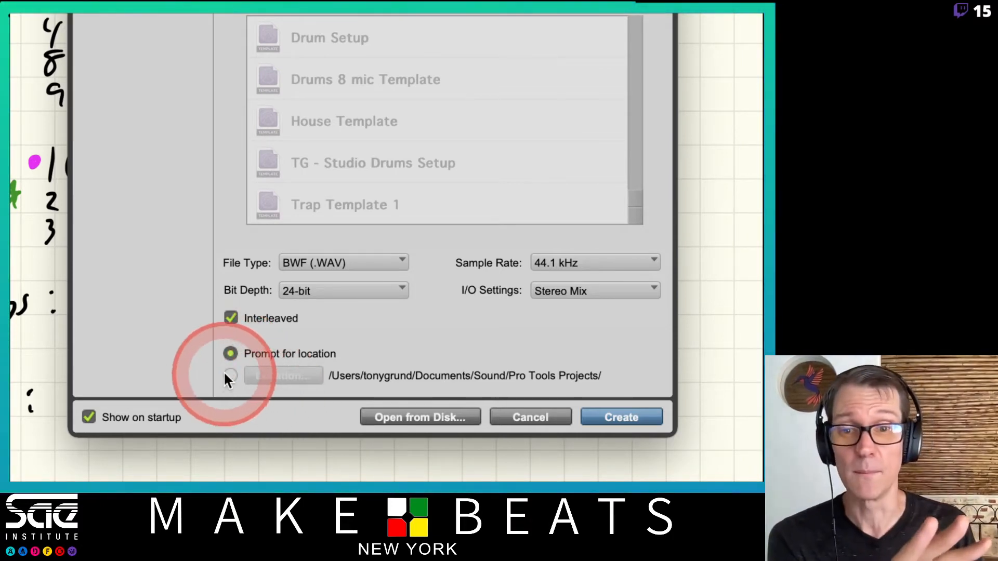
pyautogui.click(229, 376)
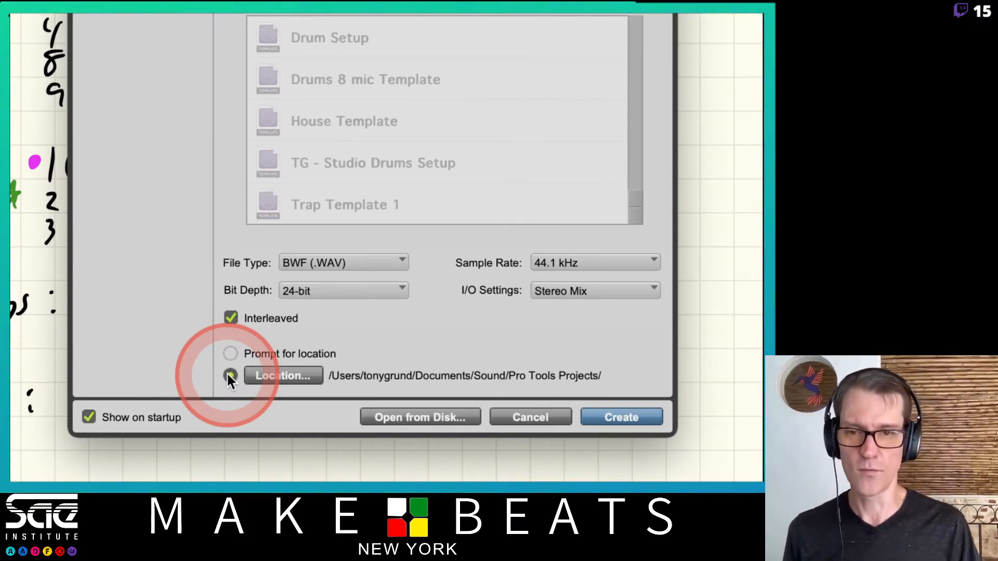
pyautogui.click(230, 353)
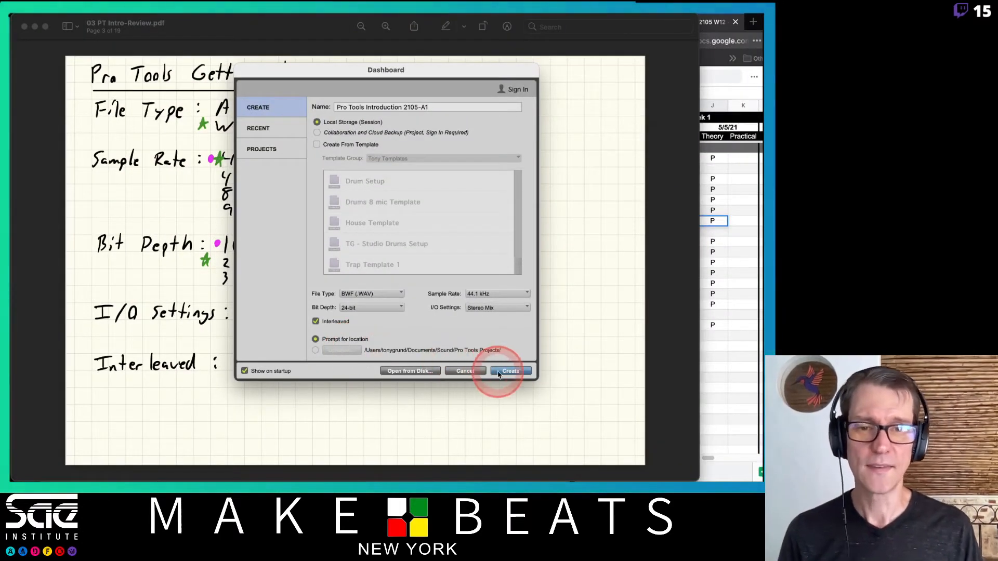
pyautogui.click(506, 372)
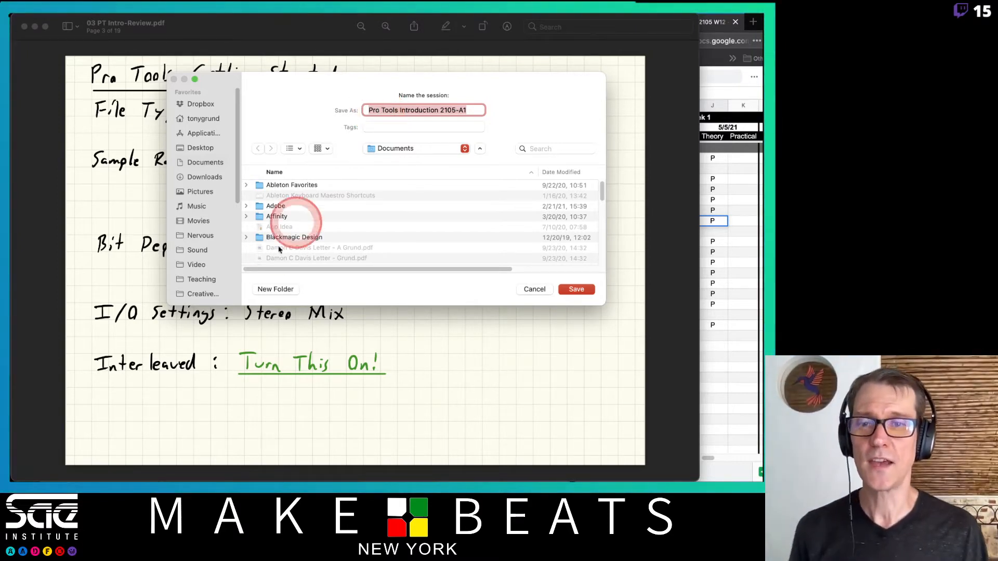
# Save the session in the Pro Tools Projects folder inside Sound and enlarge its Edit window to fill the screen.
pyautogui.click(208, 251)
pyautogui.click(312, 229)
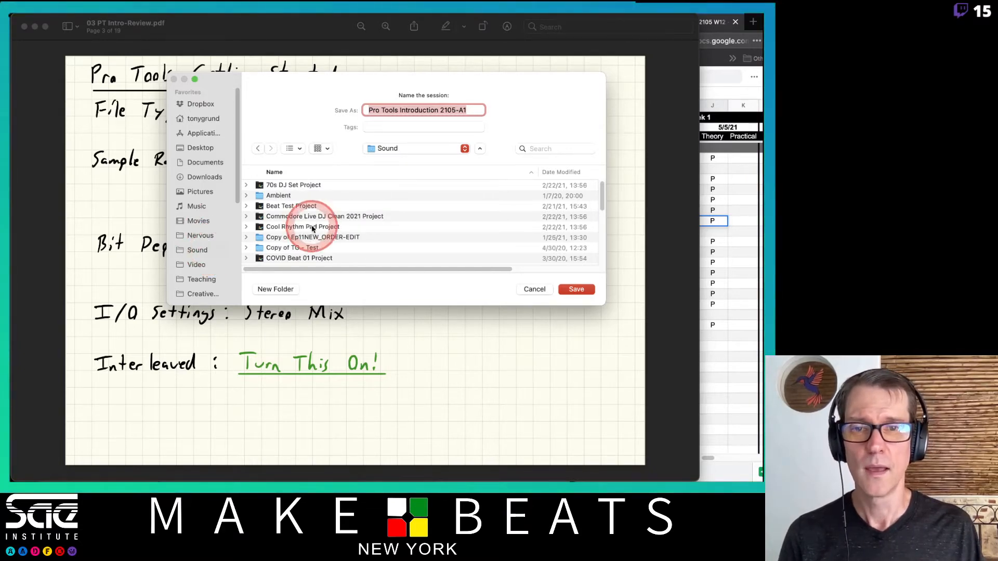
pyautogui.scroll(-10, 313, 229)
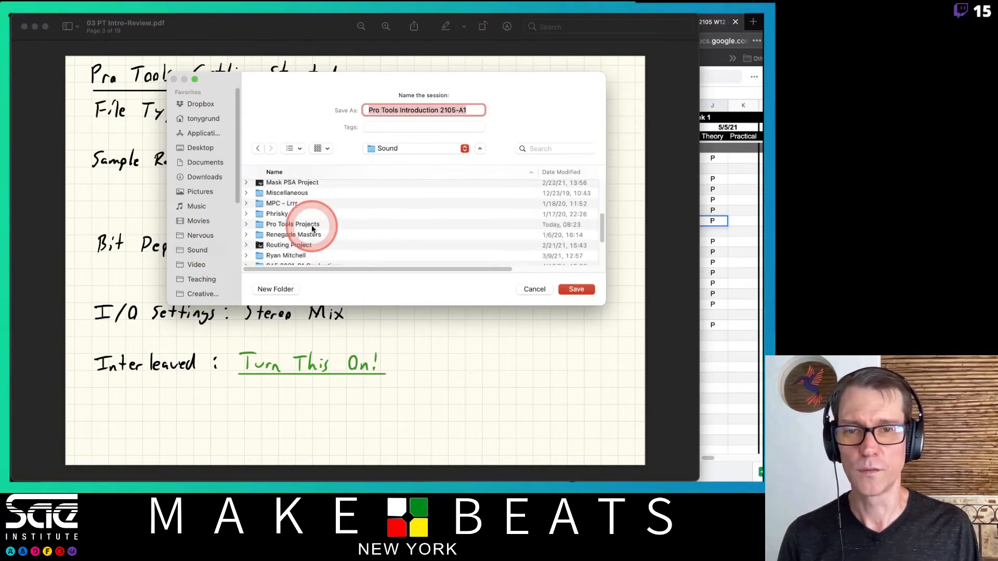
pyautogui.click(272, 214)
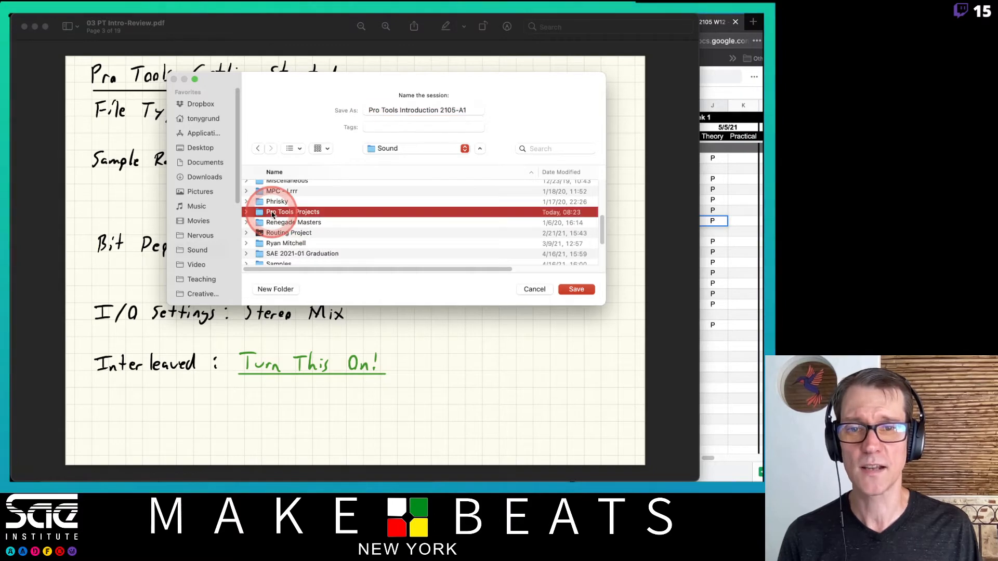
pyautogui.doubleClick(303, 213)
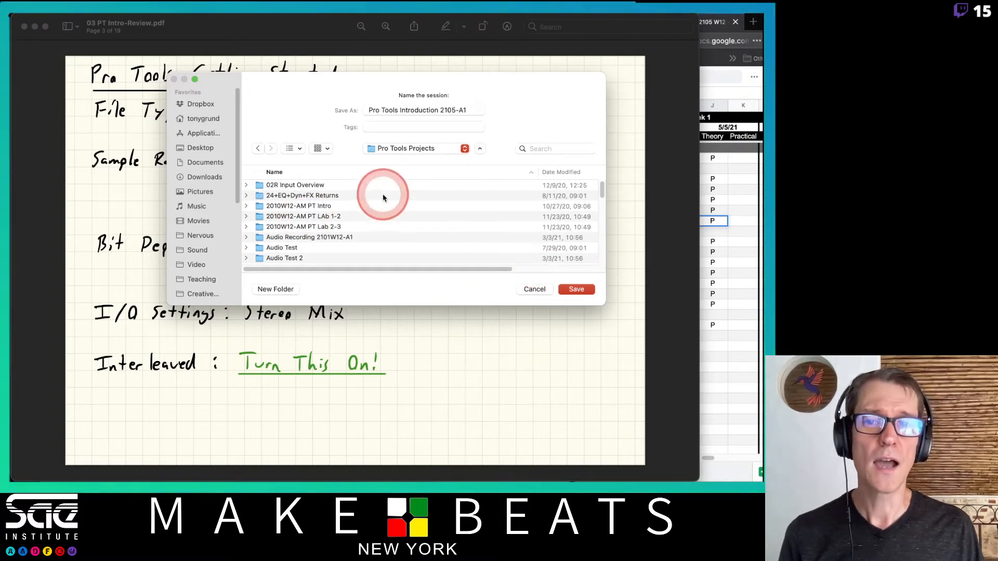
pyautogui.scroll(-5, 383, 197)
pyautogui.scroll(-6, 383, 198)
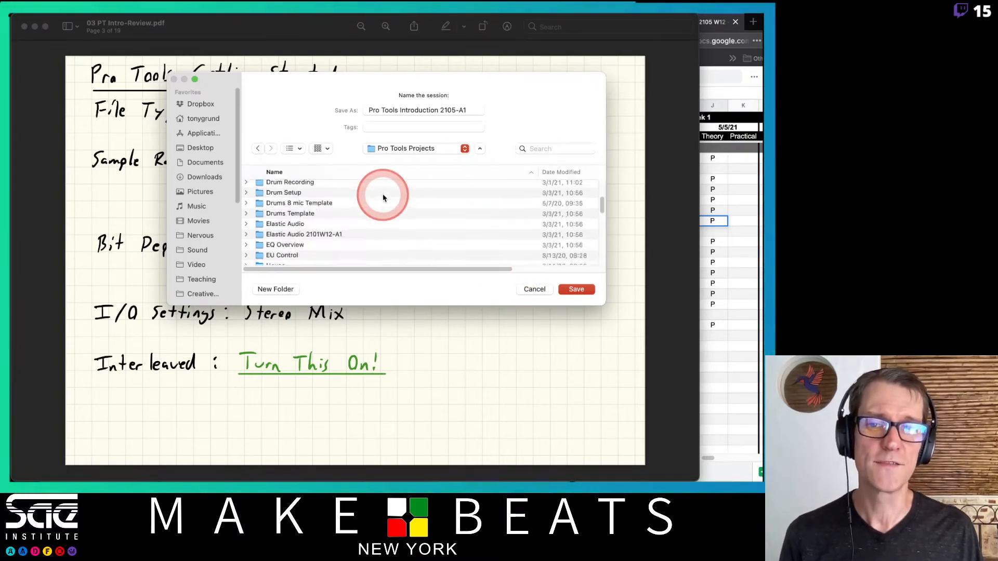
pyautogui.scroll(10, 383, 197)
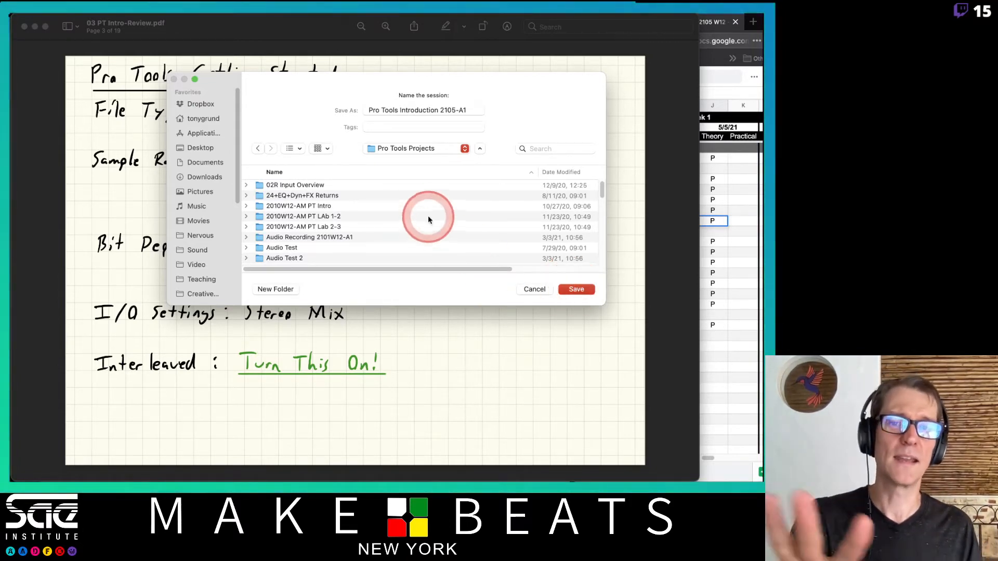
pyautogui.click(570, 289)
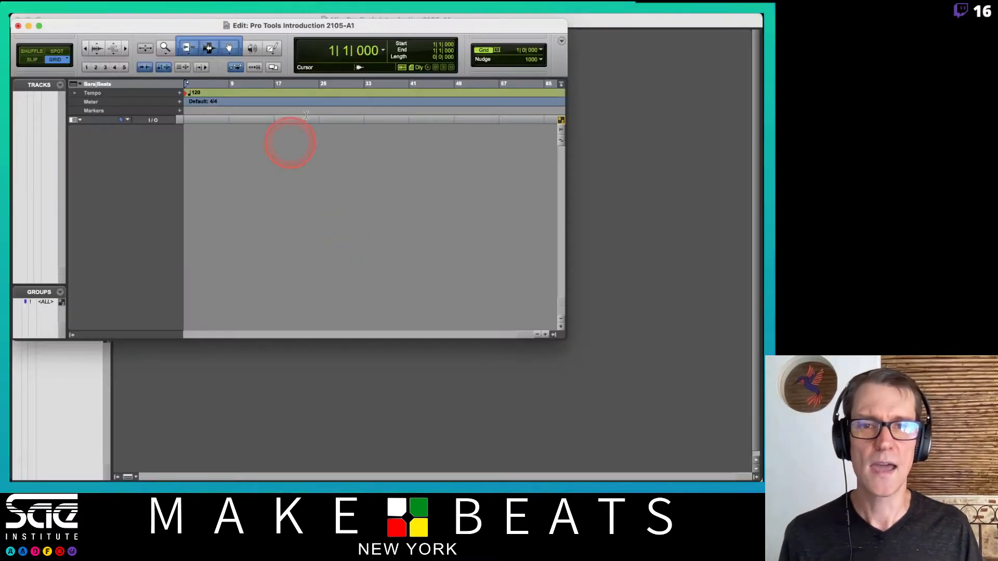
pyautogui.doubleClick(368, 27)
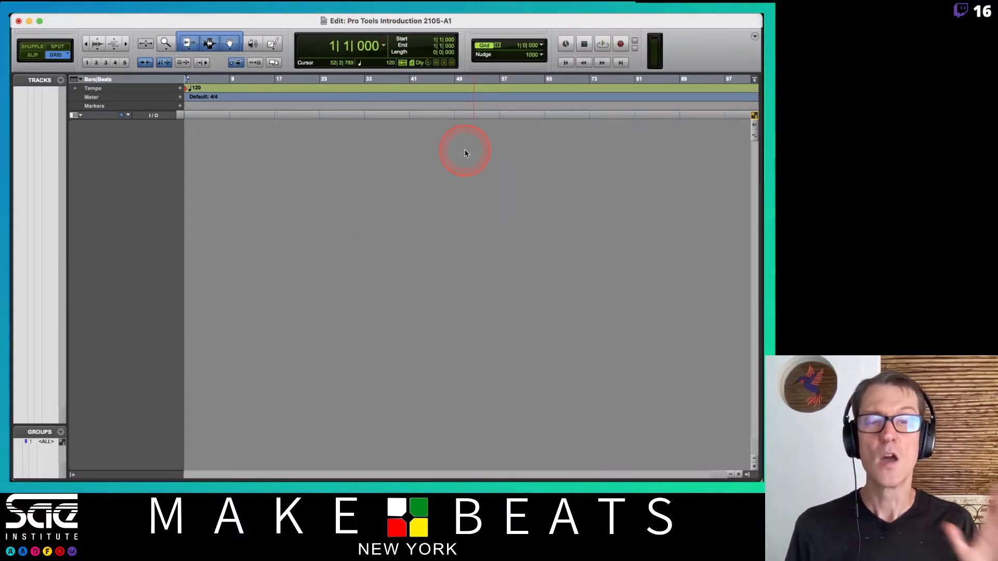
# Switch to Finder and open the Sound folder in a new window.
pyautogui.press('super+Tab')
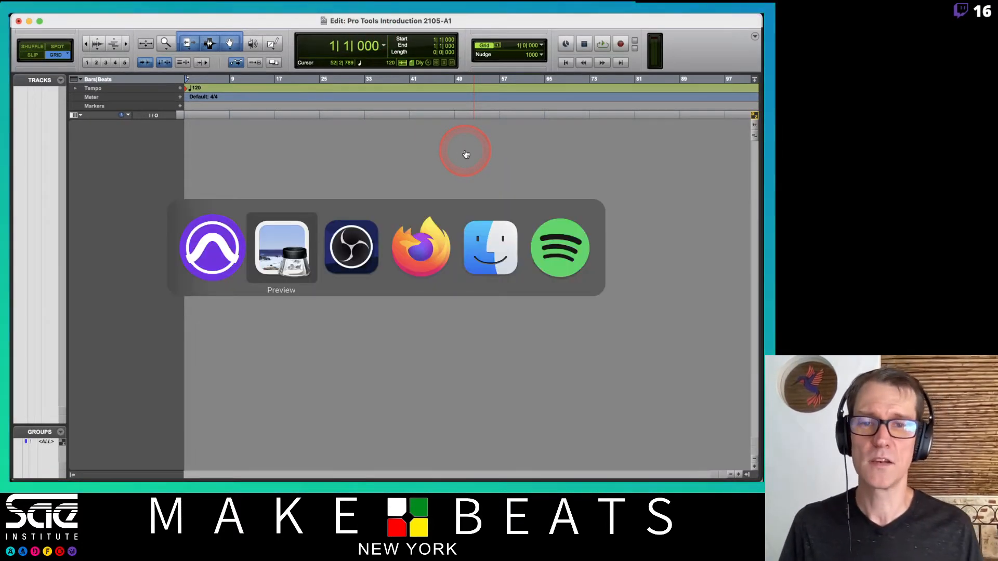
pyautogui.press('super+Tab')
pyautogui.press('super+Tab')
pyautogui.press('super+Tab')
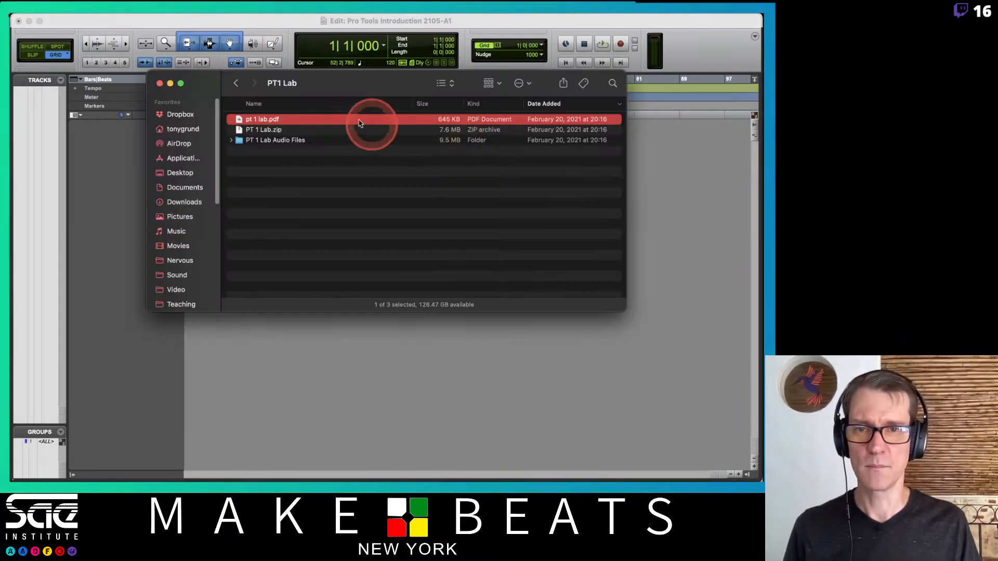
pyautogui.click(341, 168)
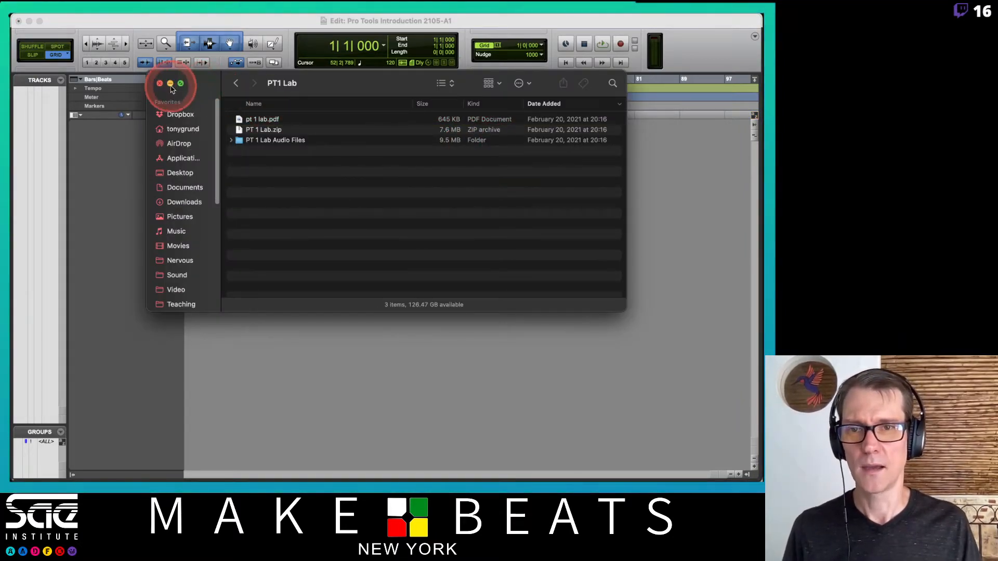
pyautogui.press('super+n')
pyautogui.click(336, 108)
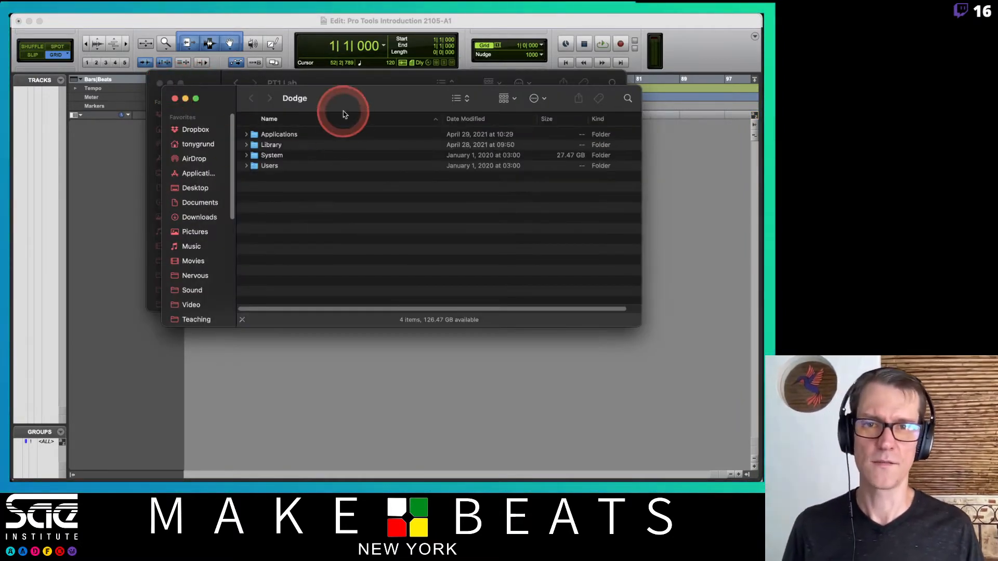
pyautogui.moveTo(337, 108); pyautogui.dragTo(318, 87)
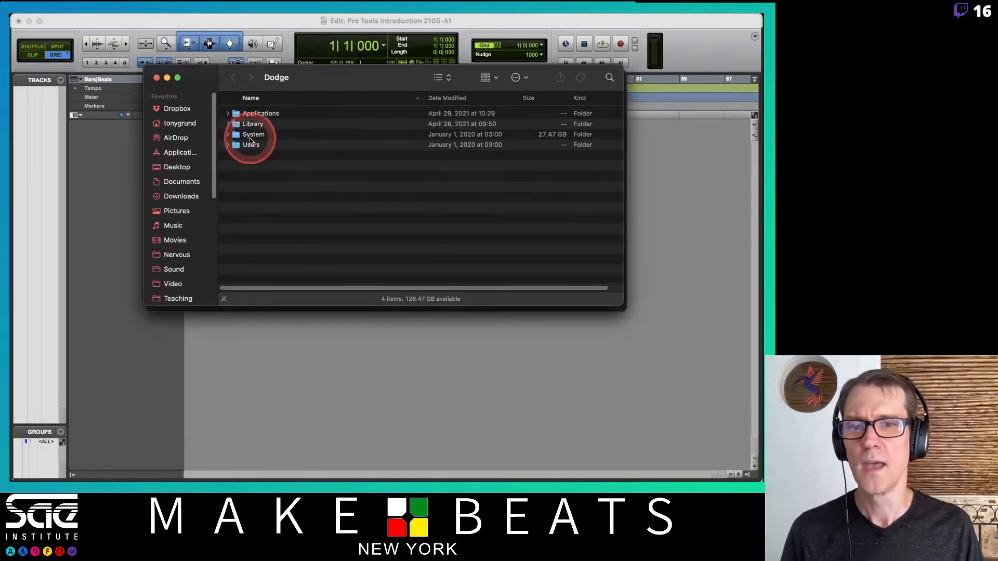
pyautogui.click(174, 270)
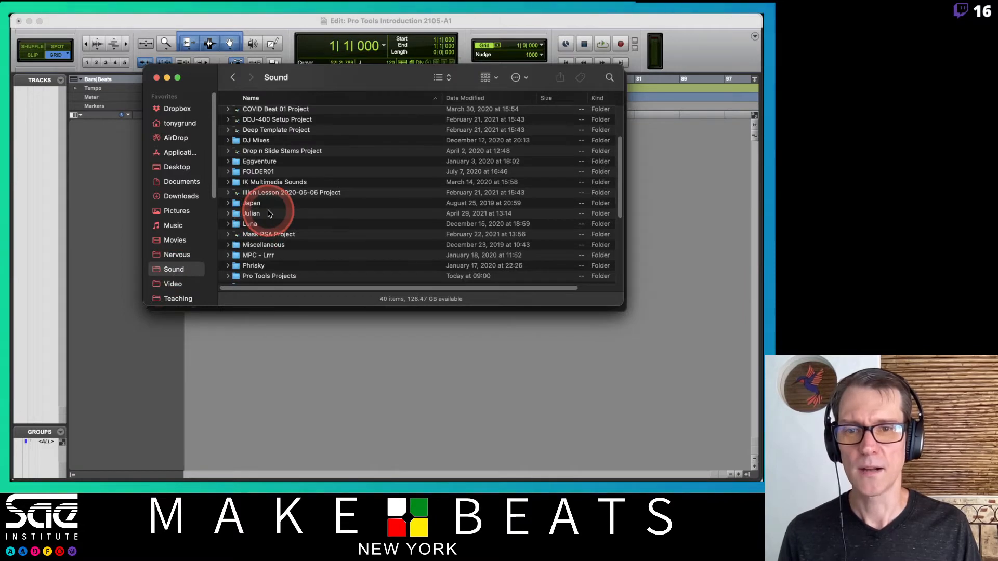
# Open the Pro Tools Introduction 2105-A1 folder inside Pro Tools Projects and select its .ptx session file.
pyautogui.scroll(-2, 269, 213)
pyautogui.doubleClick(269, 256)
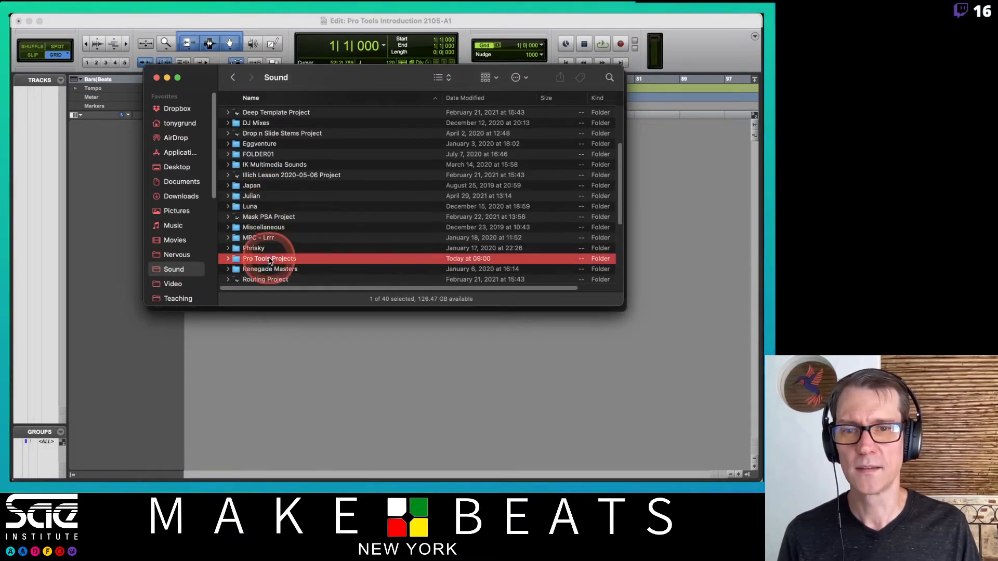
pyautogui.scroll(-2, 289, 119)
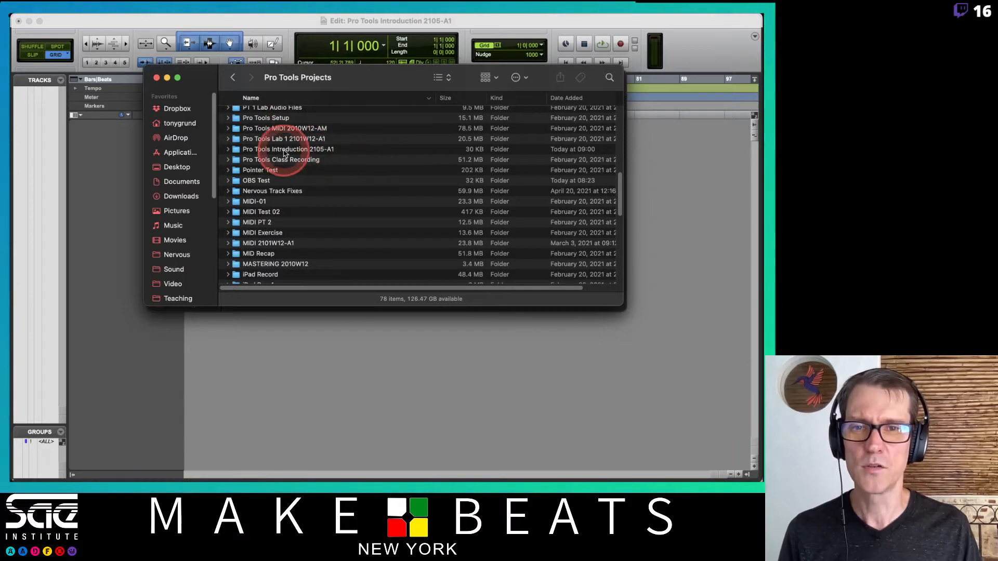
pyautogui.click(268, 150)
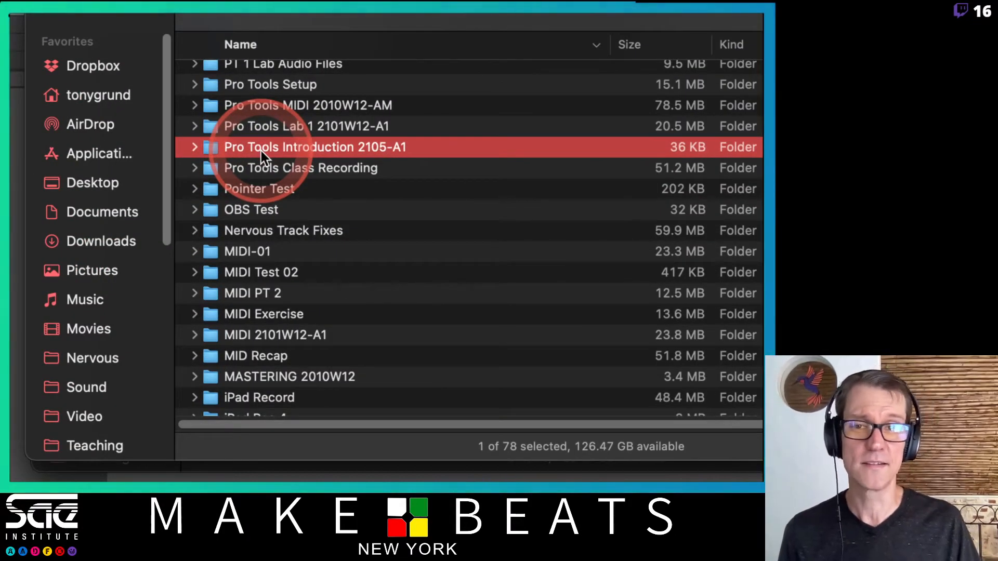
pyautogui.doubleClick(262, 150)
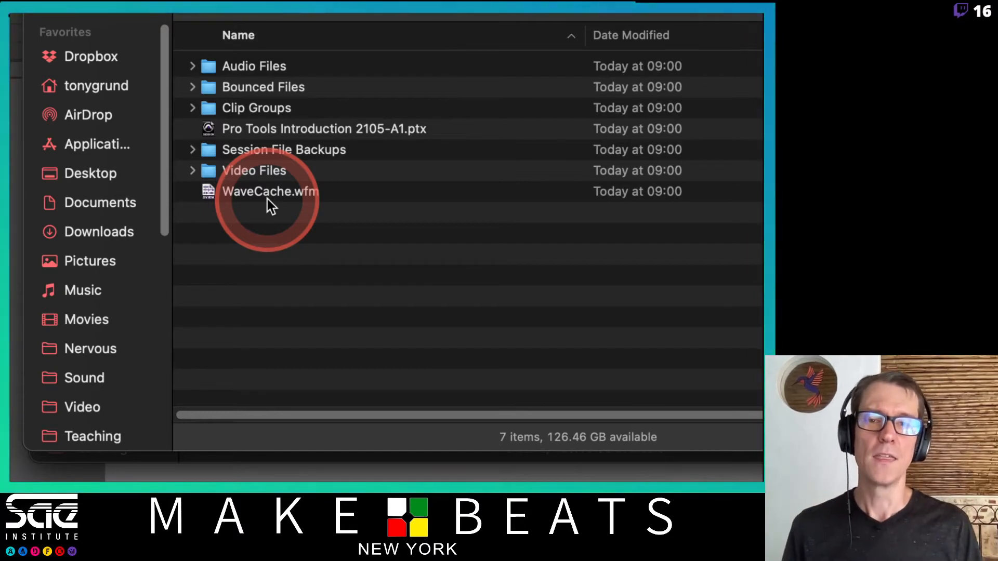
pyautogui.click(300, 122)
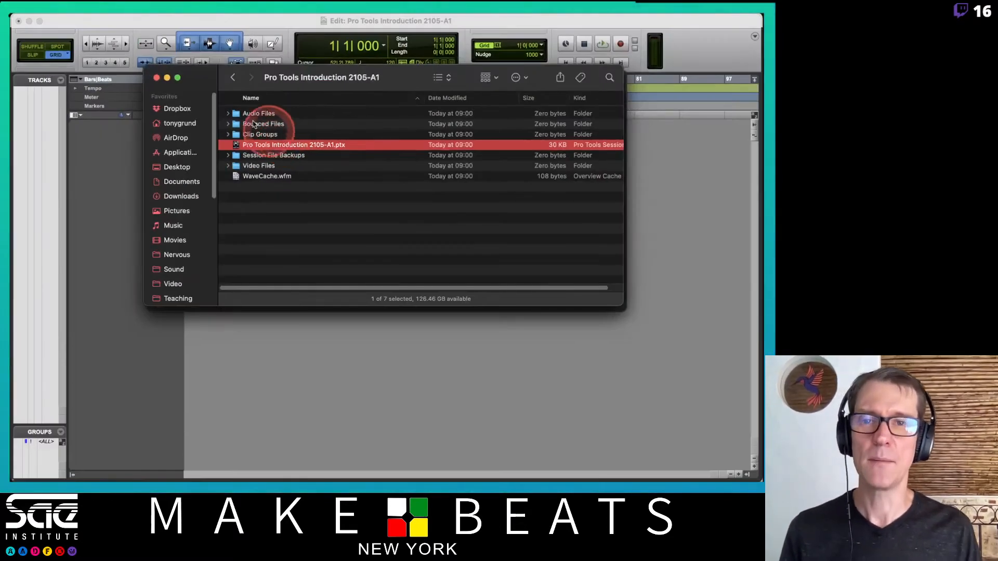
# Go back to Pro Tools Projects, locate the Pro Tools Introduction 2105-A1 folder, and reopen it to review its contents.
pyautogui.click(234, 76)
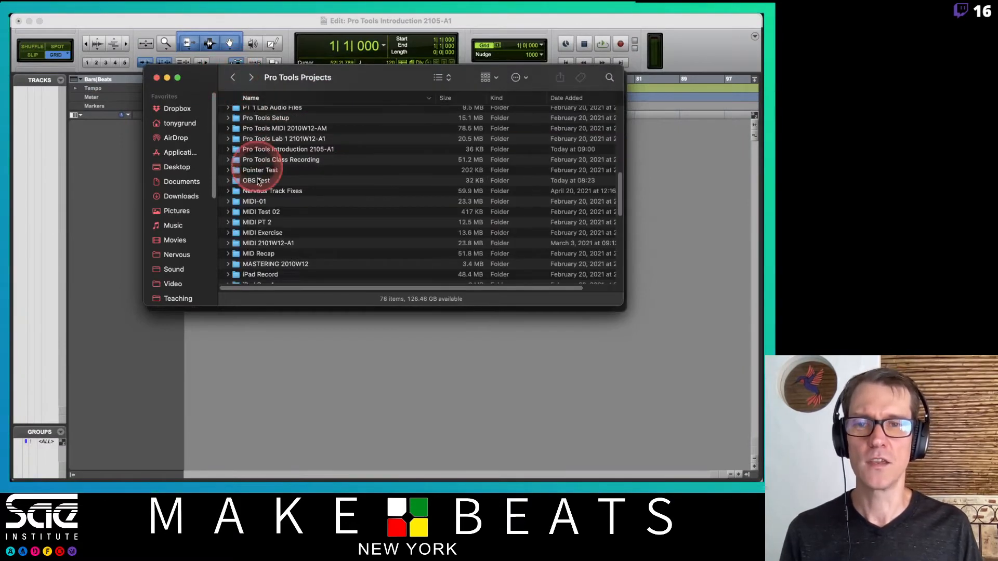
pyautogui.click(263, 151)
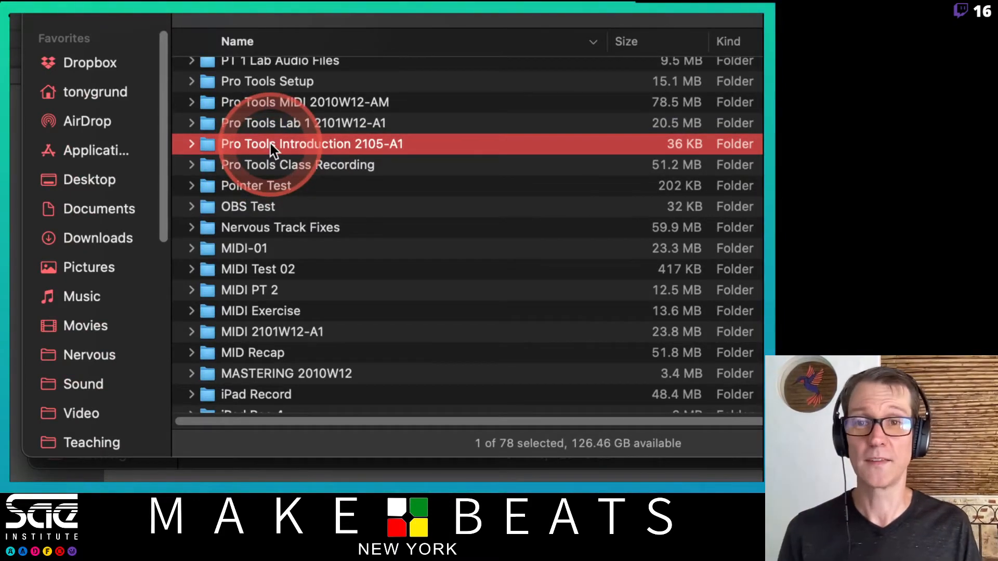
pyautogui.doubleClick(270, 145)
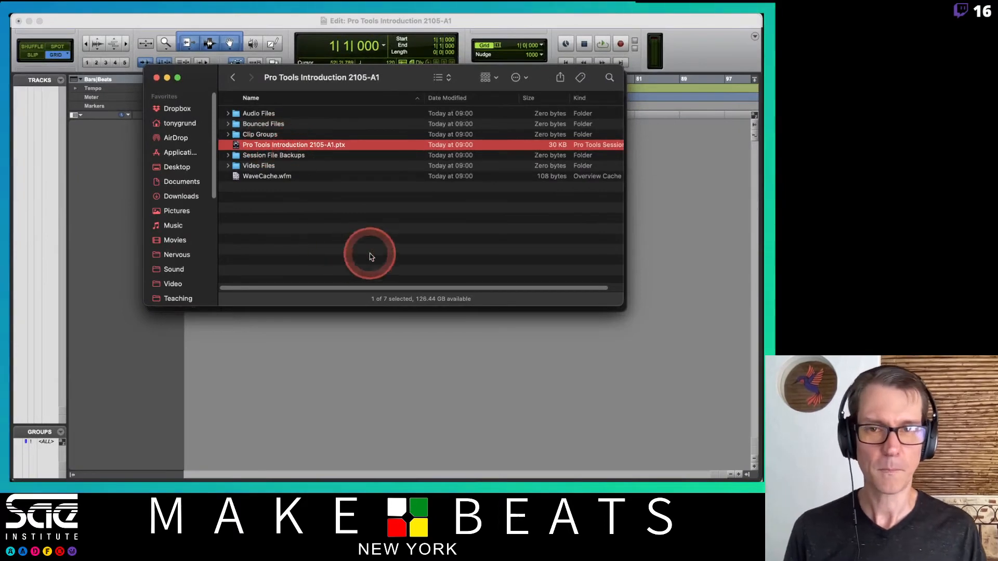
# Switch to Preview, review the Getting Started and Interleaved pages of 03 PT Intro-Review.pdf, and return to Pro Tools.
pyautogui.click(390, 413)
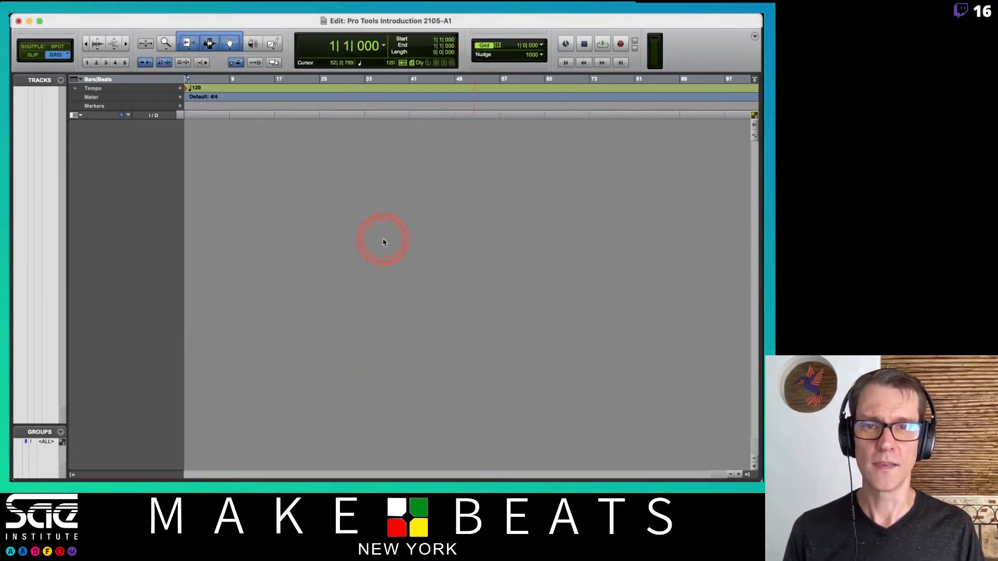
pyautogui.press('super+Tab')
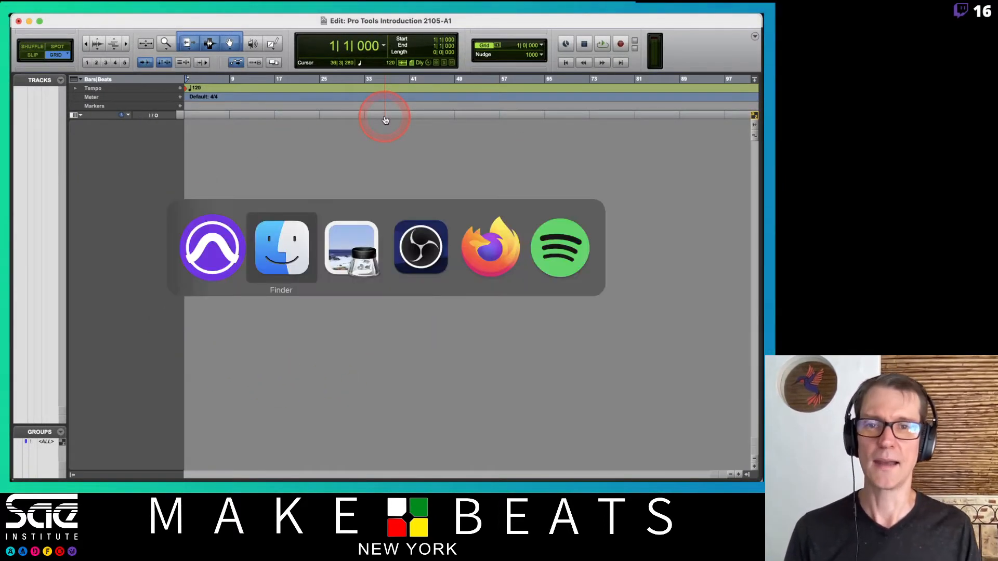
pyautogui.press('super+Tab')
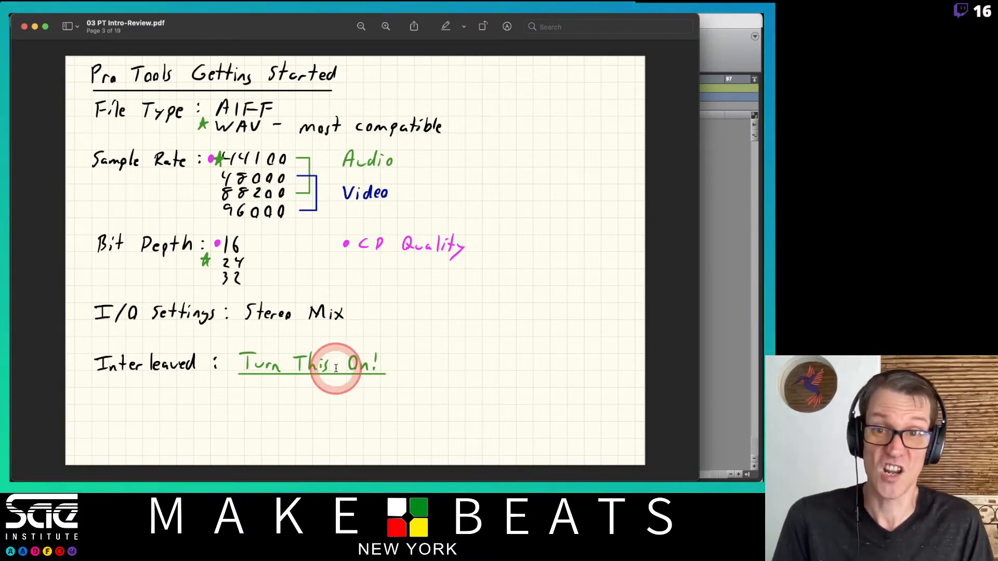
pyautogui.press('Right')
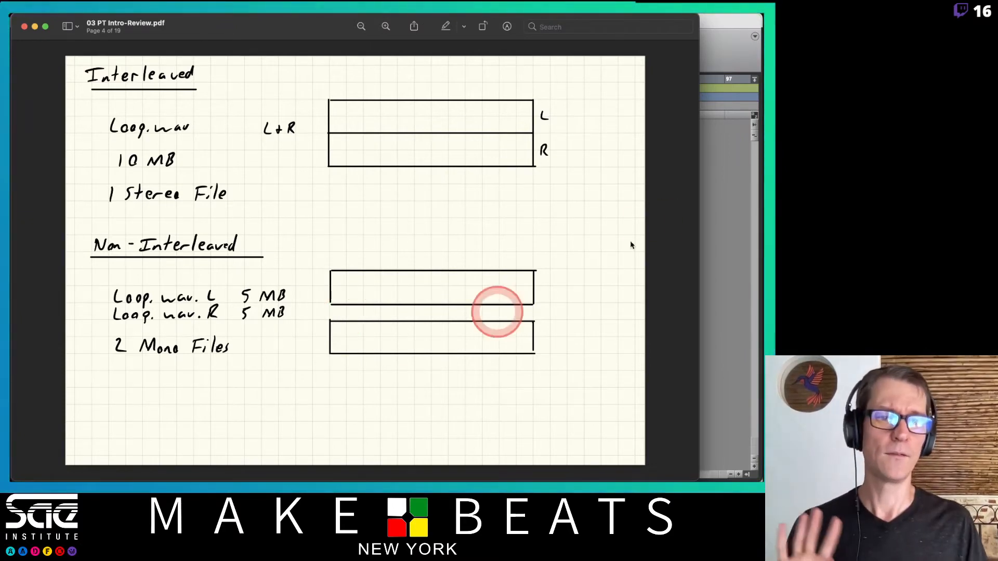
pyautogui.click(733, 183)
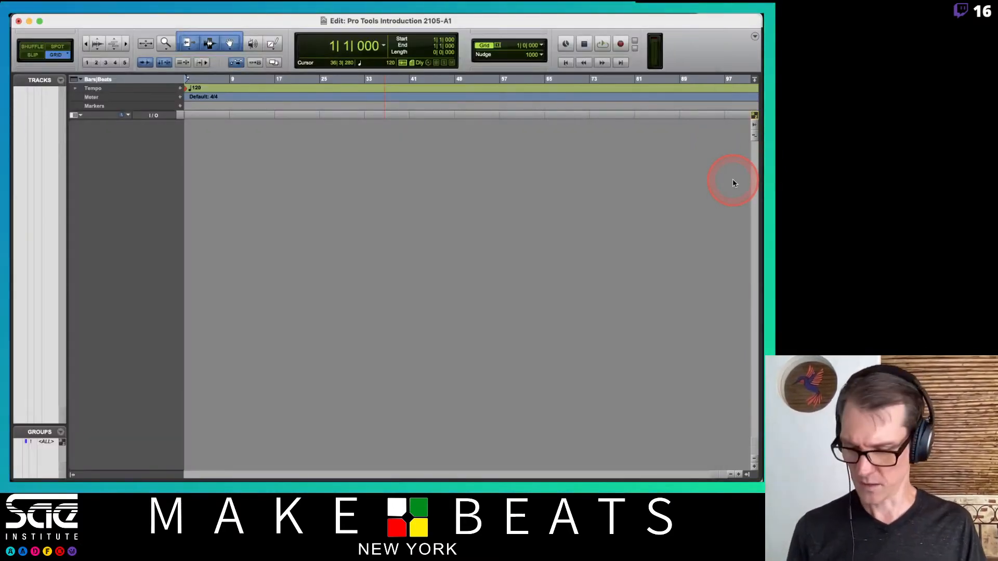
# Switch to Finder, close the session folder window, open PT 1 Lab Audio Files, and move its window below the timeline rulers.
pyautogui.press('super+Tab')
pyautogui.press('super+Tab')
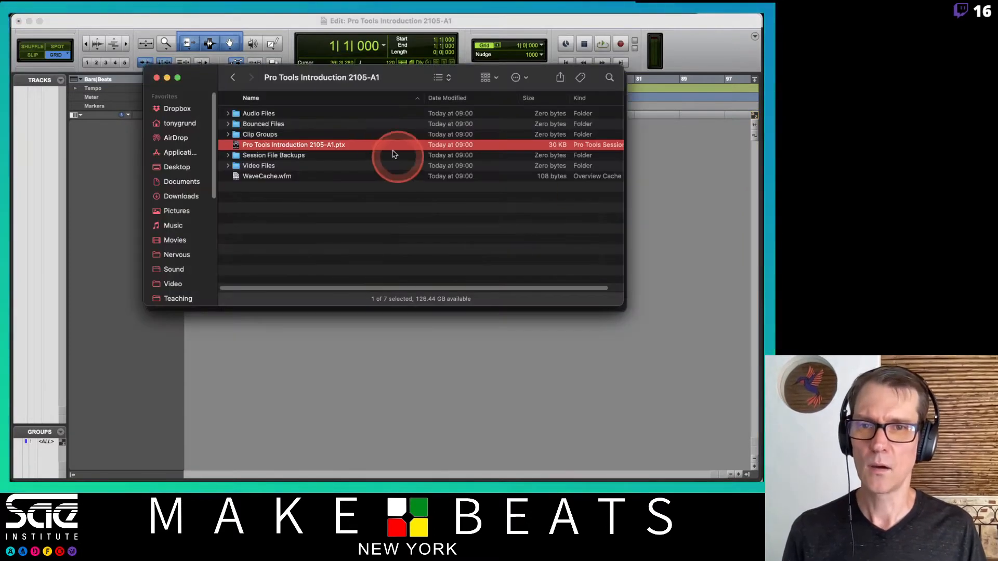
pyautogui.press('super+w')
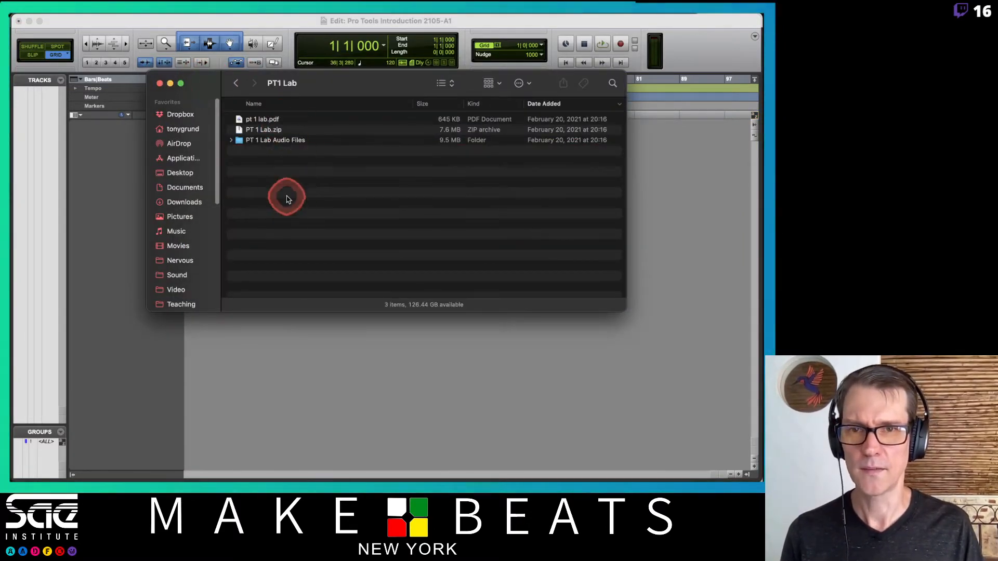
pyautogui.doubleClick(276, 140)
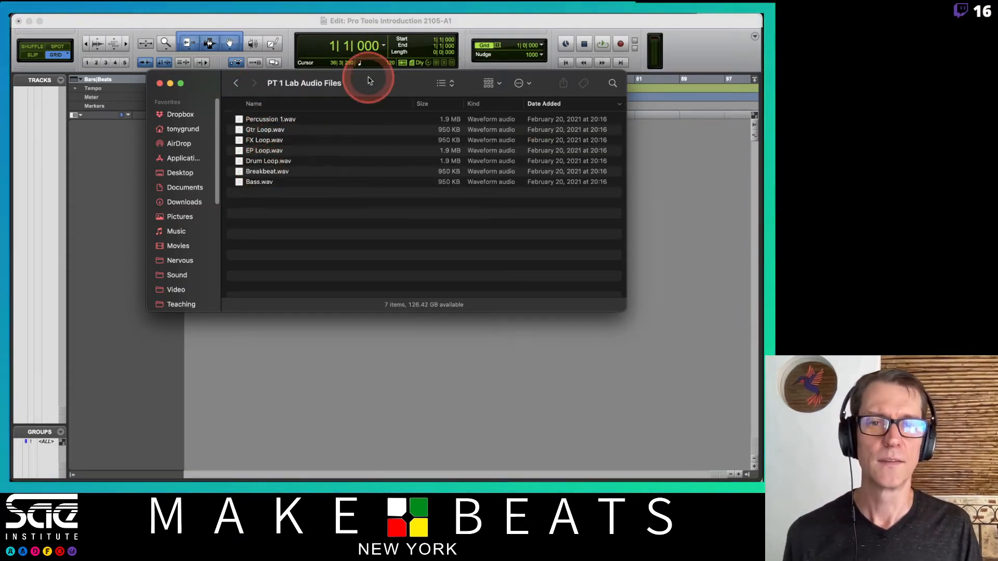
pyautogui.moveTo(369, 83); pyautogui.dragTo(308, 158)
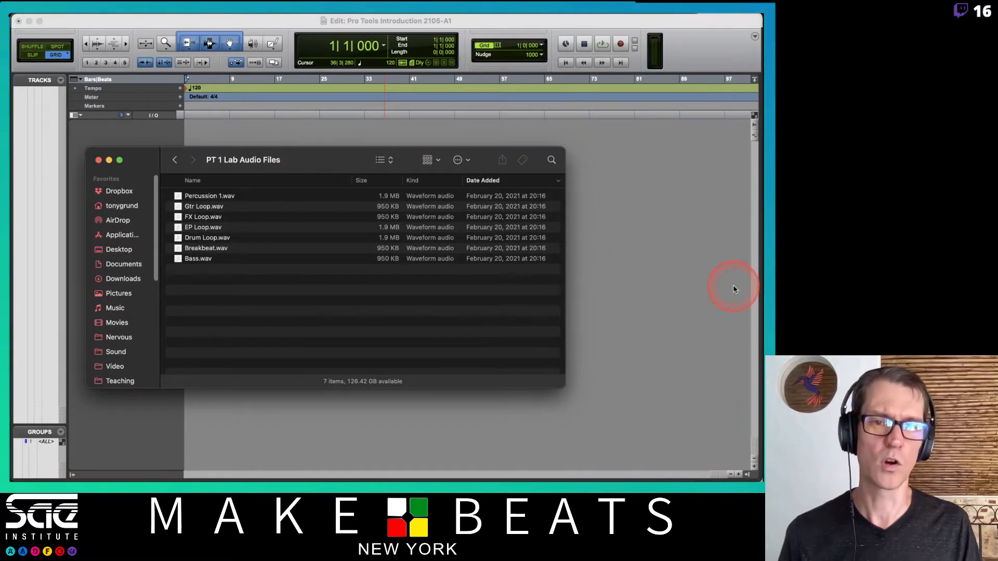
# Show the Clips list, import Drum Loop.wav into it from Finder, and widen the Clips and Tracks lists.
pyautogui.click(204, 238)
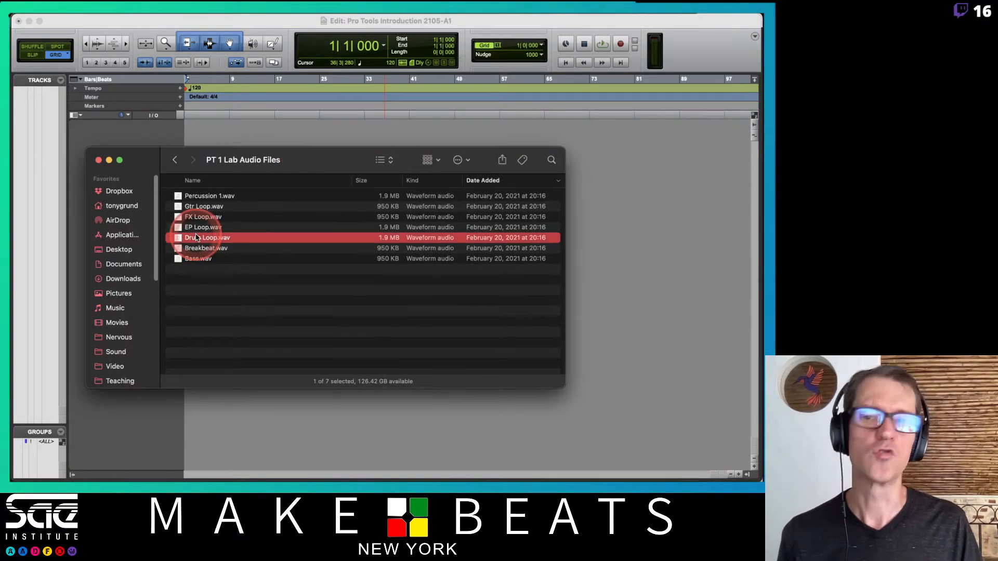
pyautogui.click(745, 476)
pyautogui.press('super+Tab')
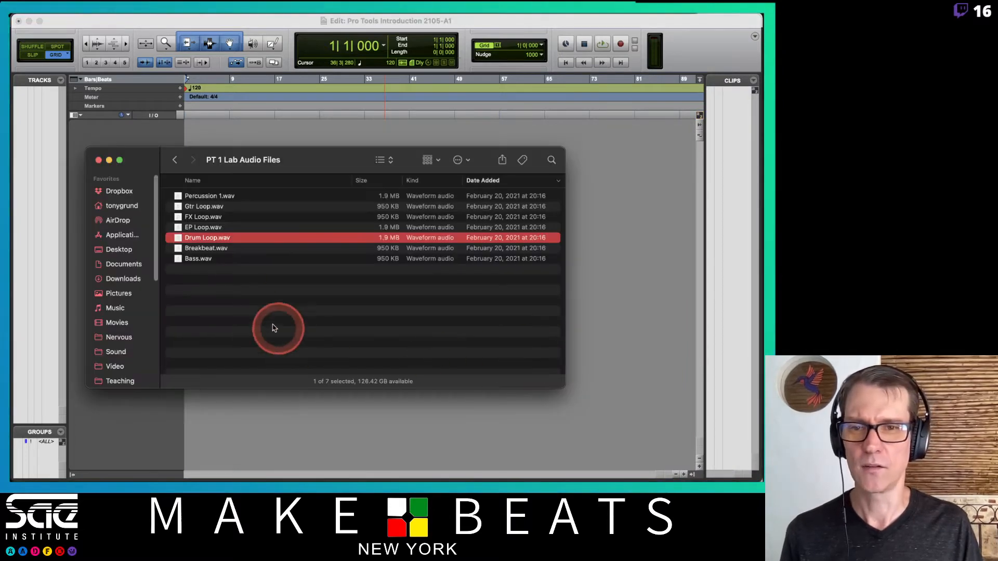
pyautogui.moveTo(204, 246); pyautogui.dragTo(733, 158)
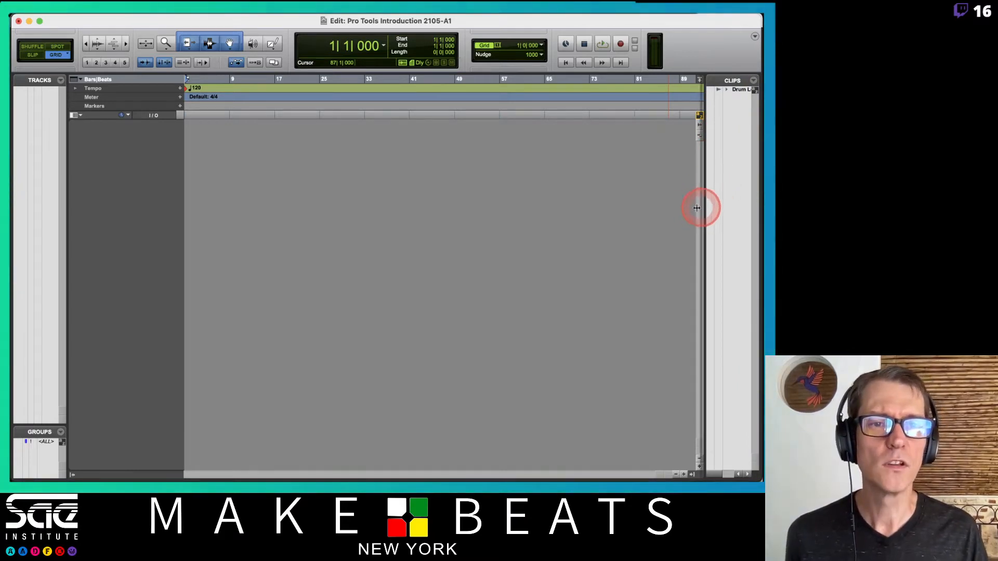
pyautogui.moveTo(674, 214); pyautogui.dragTo(674, 214)
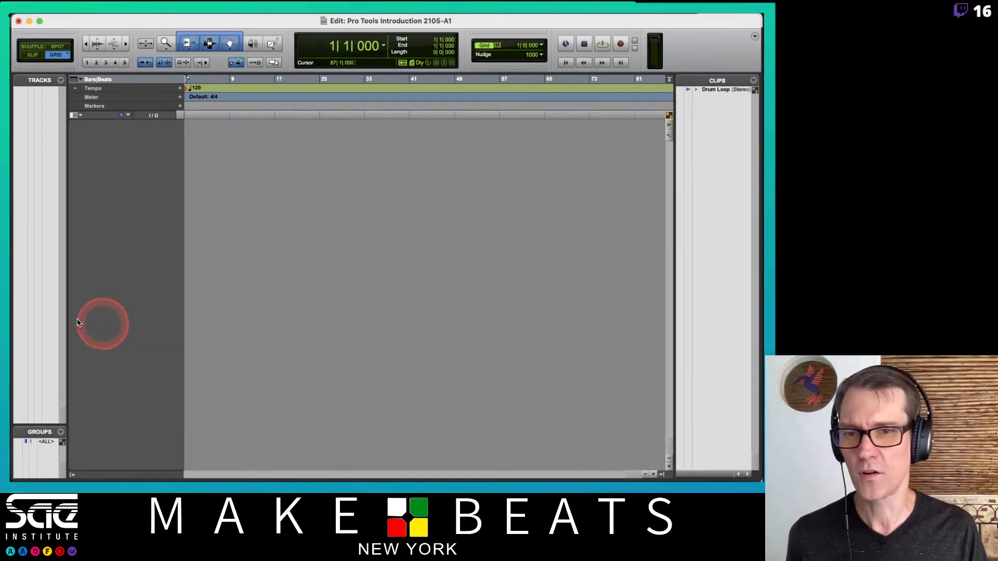
pyautogui.moveTo(65, 324); pyautogui.dragTo(96, 327)
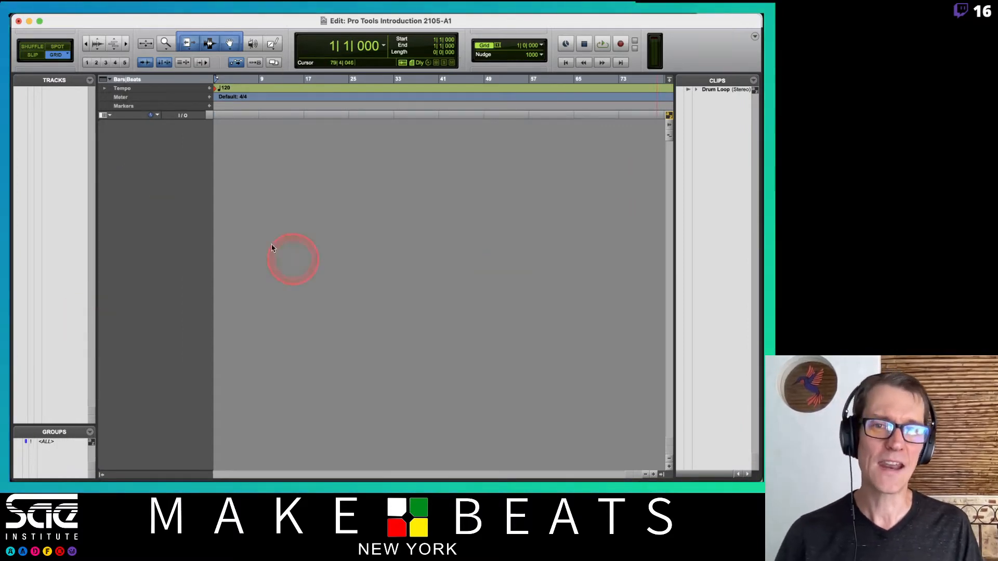
# Switch to Preview, review the Pro Tools Windows page of the PDF notes, and return to the Edit window.
pyautogui.press('super+Tab')
pyautogui.press('super+Tab')
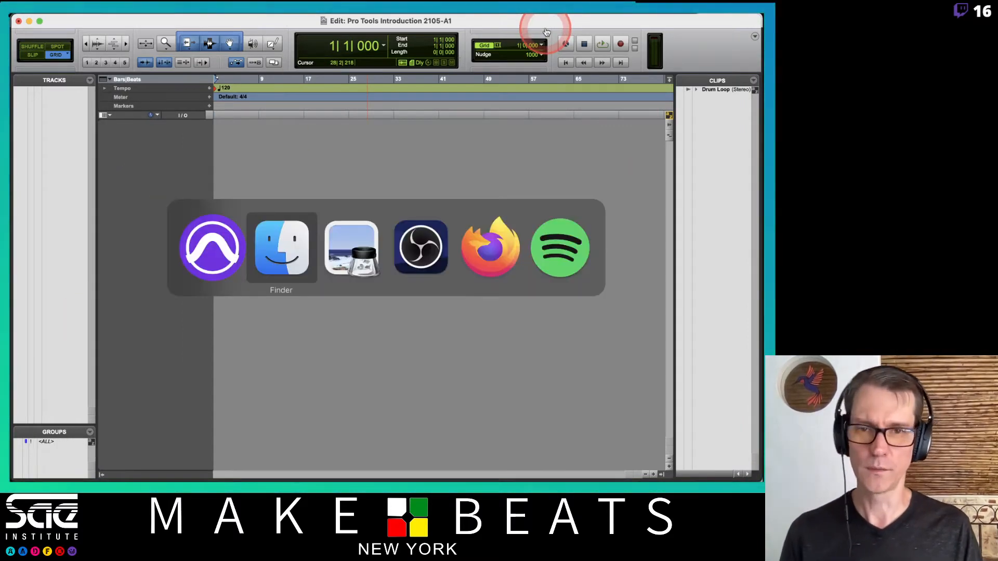
pyautogui.press('Right')
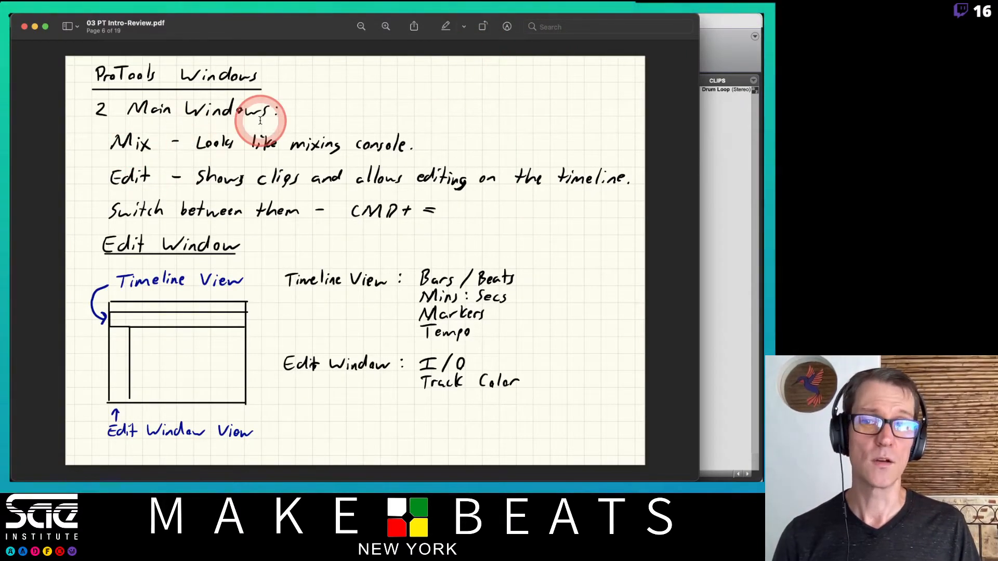
pyautogui.click(728, 21)
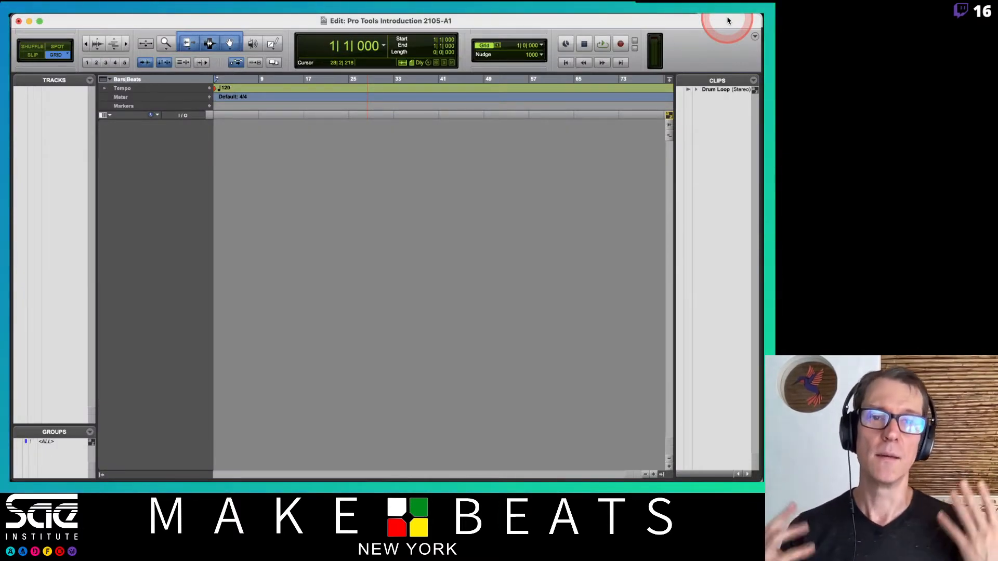
# In the Mix window, set up new tracks: three mono Audio Tracks, two stereo Aux Inputs, and one VCA Master.
pyautogui.press('super+equal')
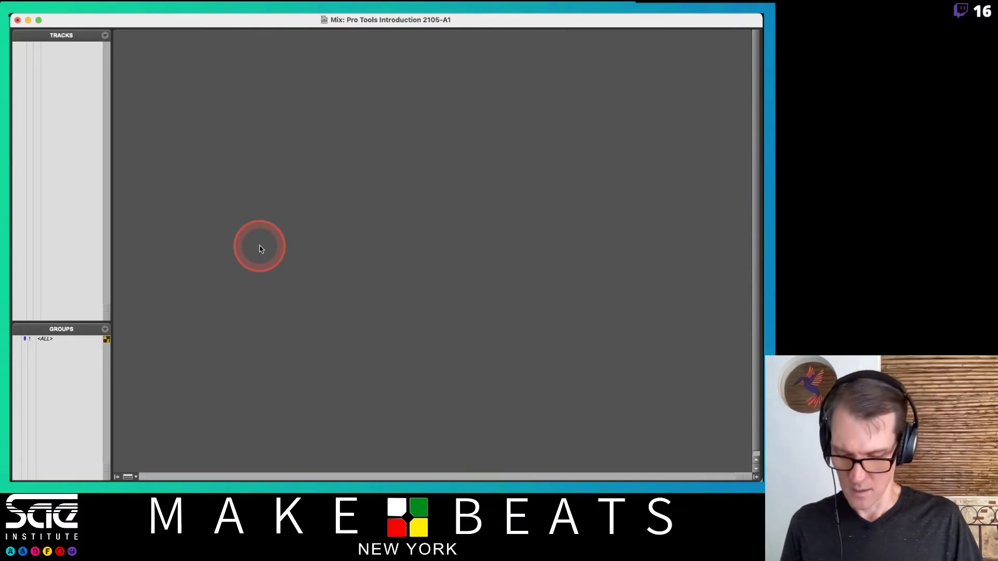
pyautogui.press('super+shift+n')
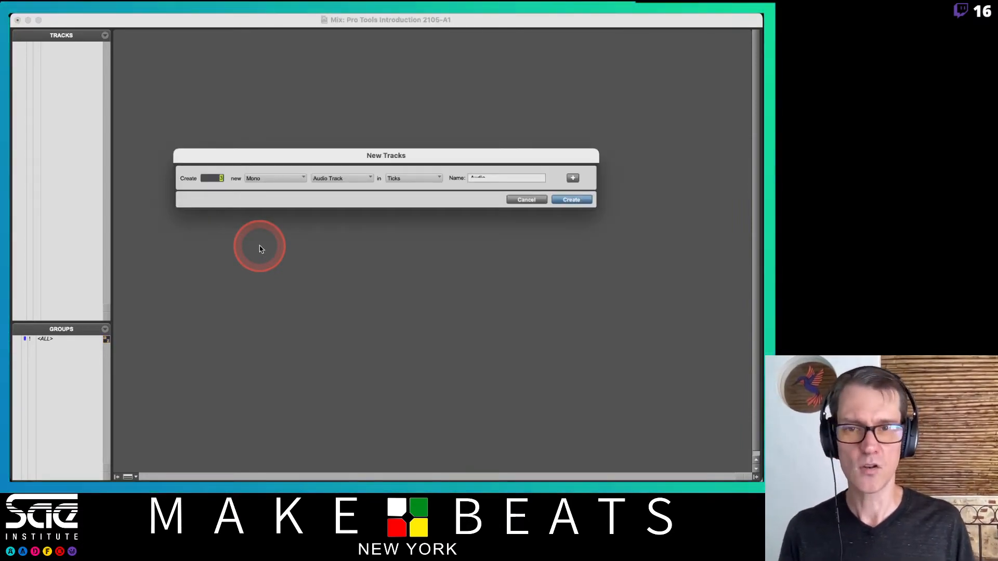
pyautogui.press('super+shift+Down')
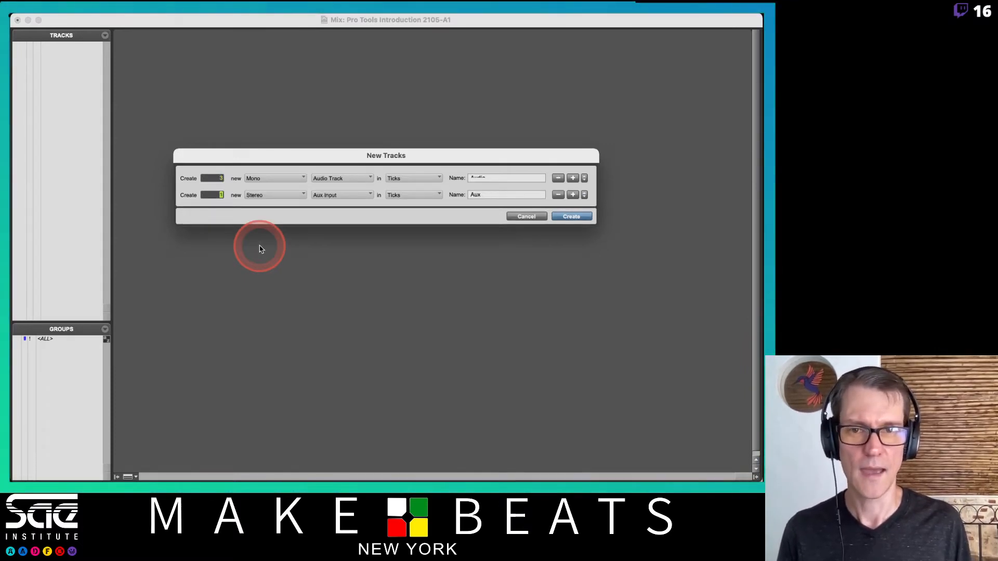
pyautogui.press('super+shift+Down')
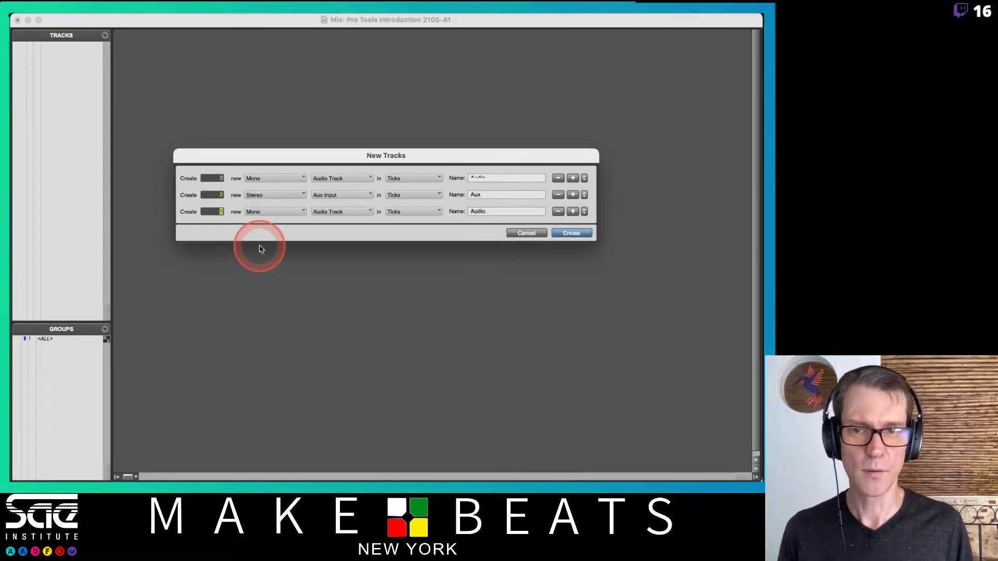
pyautogui.press('super+Down')
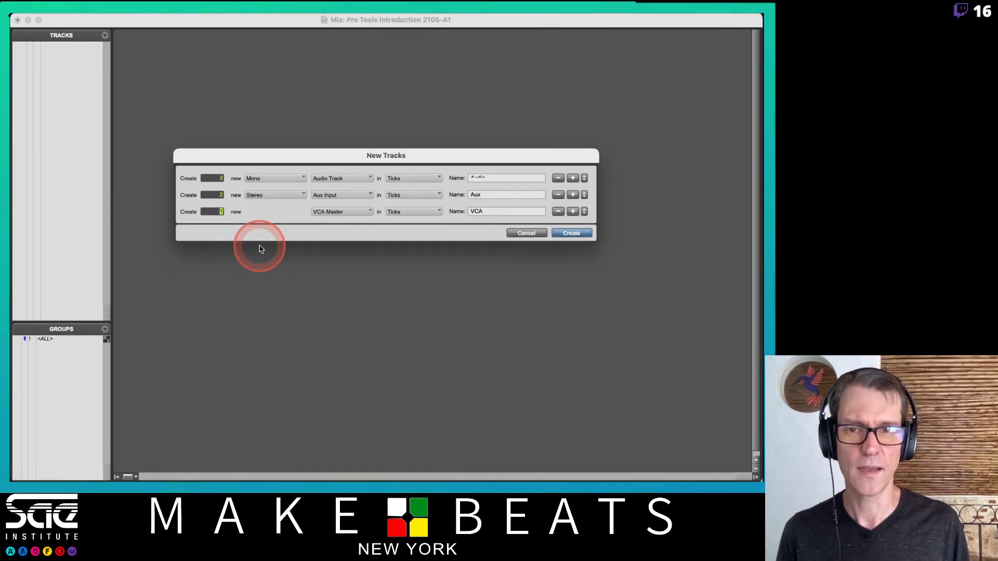
# Add one stereo Instrument Track to the new tracks setup and create all the tracks.
pyautogui.press('super+shift+Down')
pyautogui.press('super+Down')
pyautogui.press('super+Down')
pyautogui.press('super+Down')
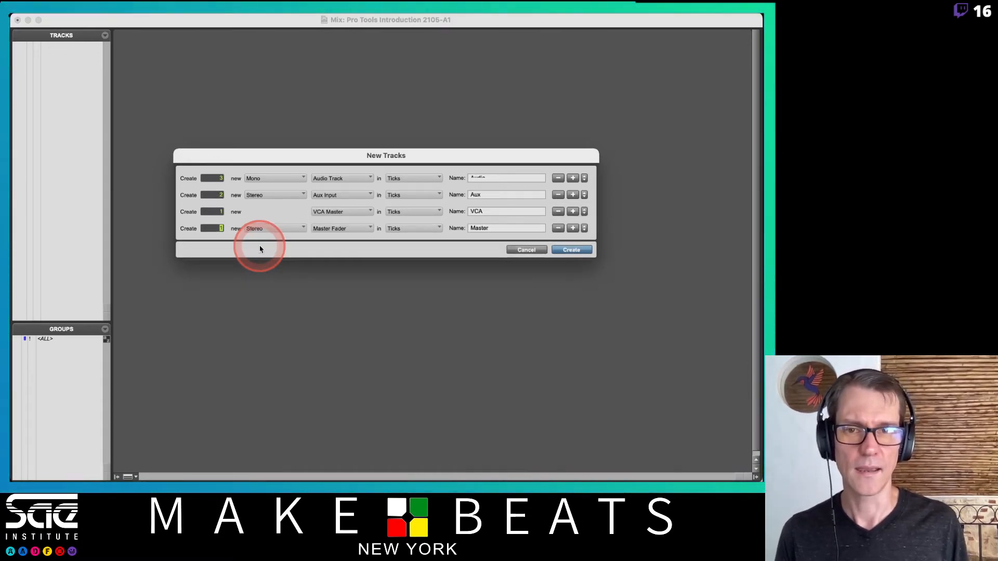
pyautogui.press('super+Down')
pyautogui.press('super+Down')
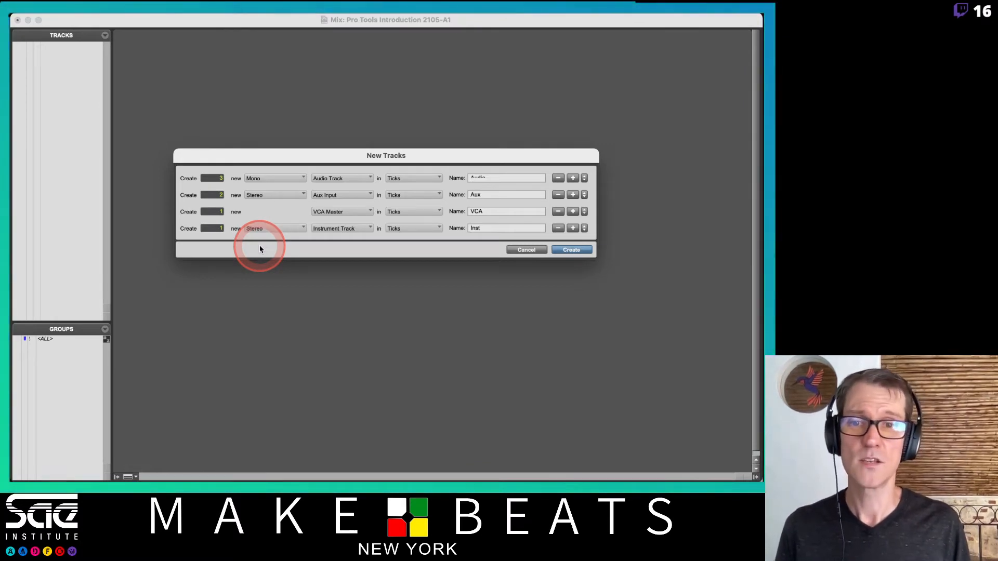
pyautogui.press('Return')
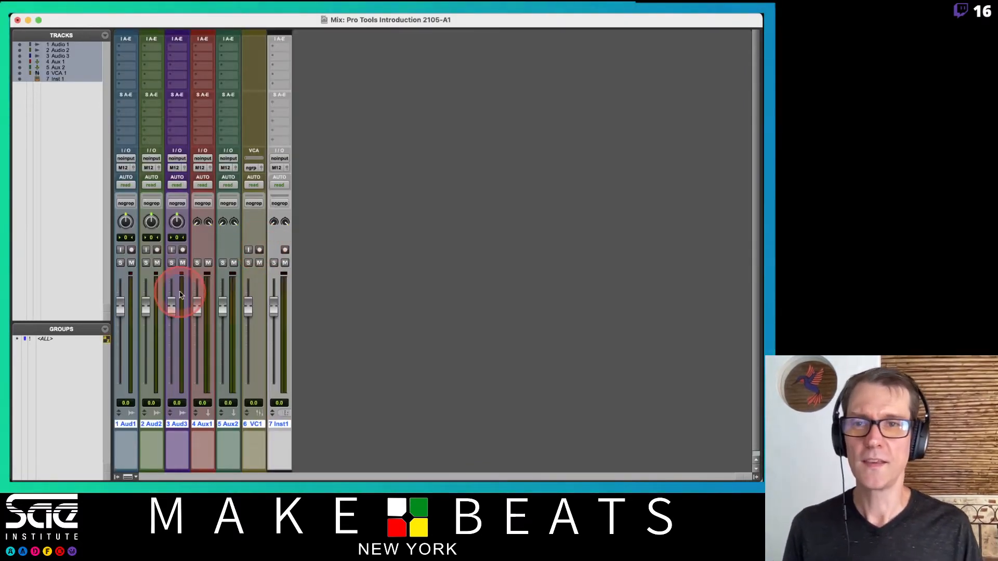
# Turn off Narrow Mix to show full-width channel strips in the Mix window.
pyautogui.click(133, 20)
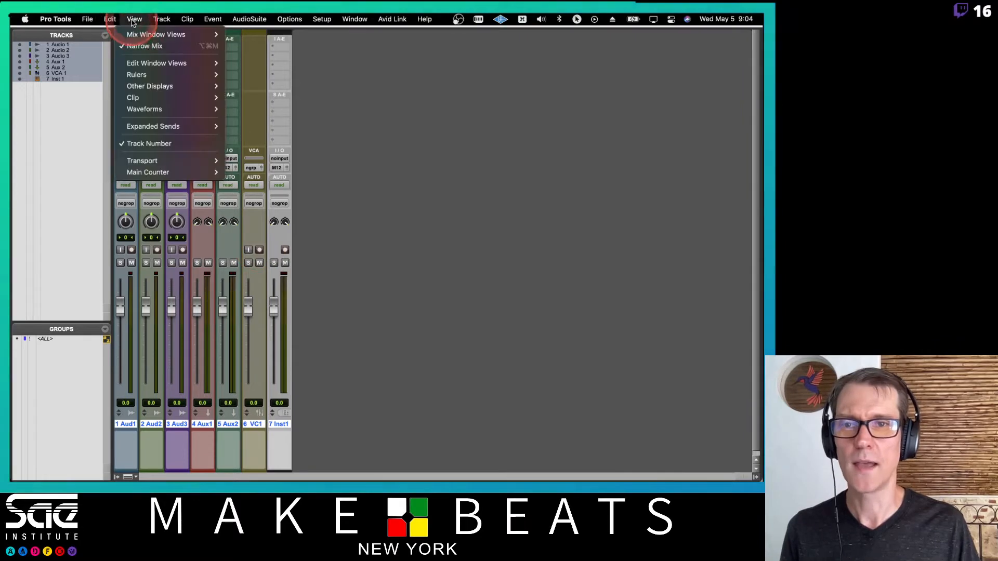
pyautogui.click(145, 46)
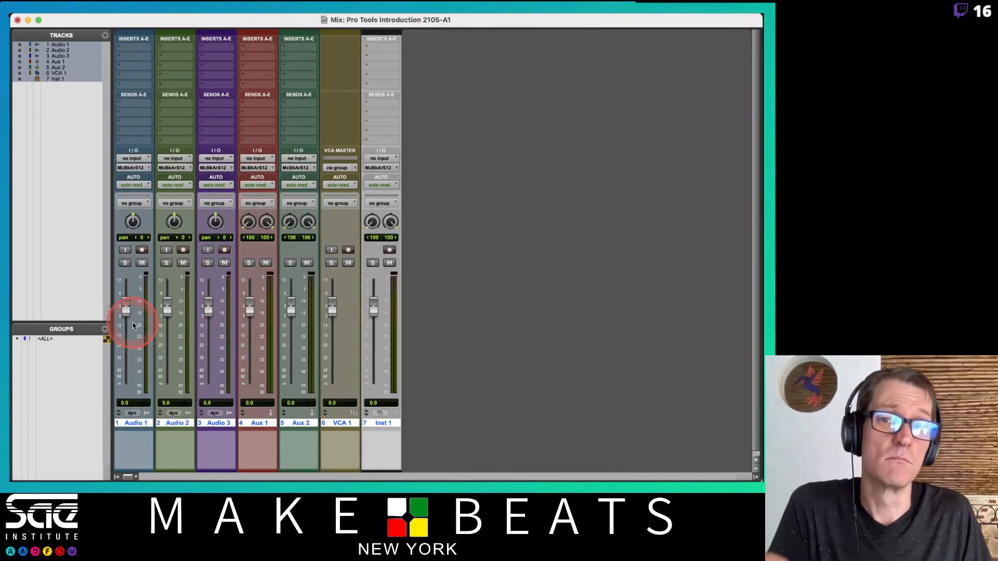
# Lower the Audio 3 fader in the Mix window and settle it at -1.4.
pyautogui.moveTo(207, 308); pyautogui.dragTo(206, 335)
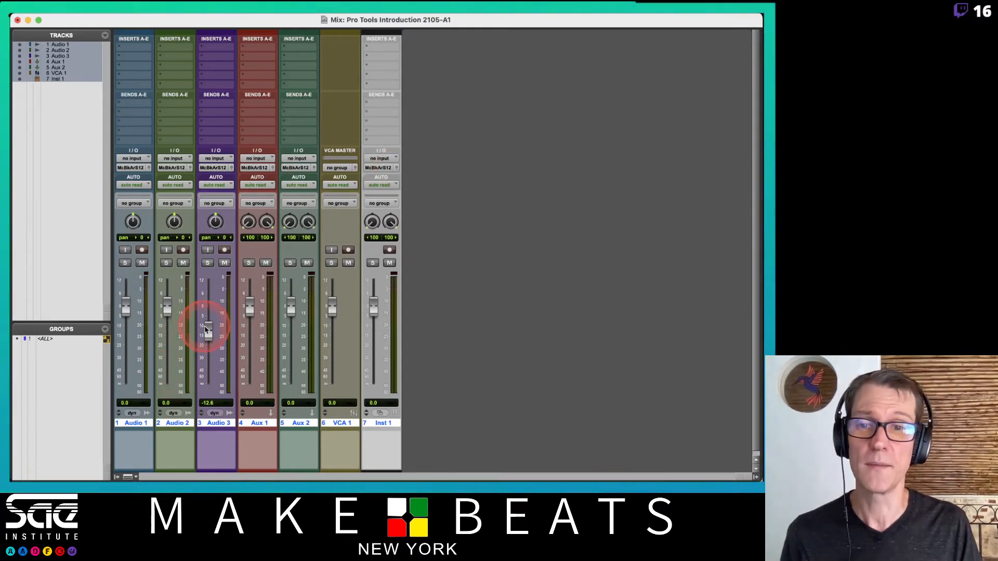
pyautogui.moveTo(205, 329); pyautogui.dragTo(203, 309)
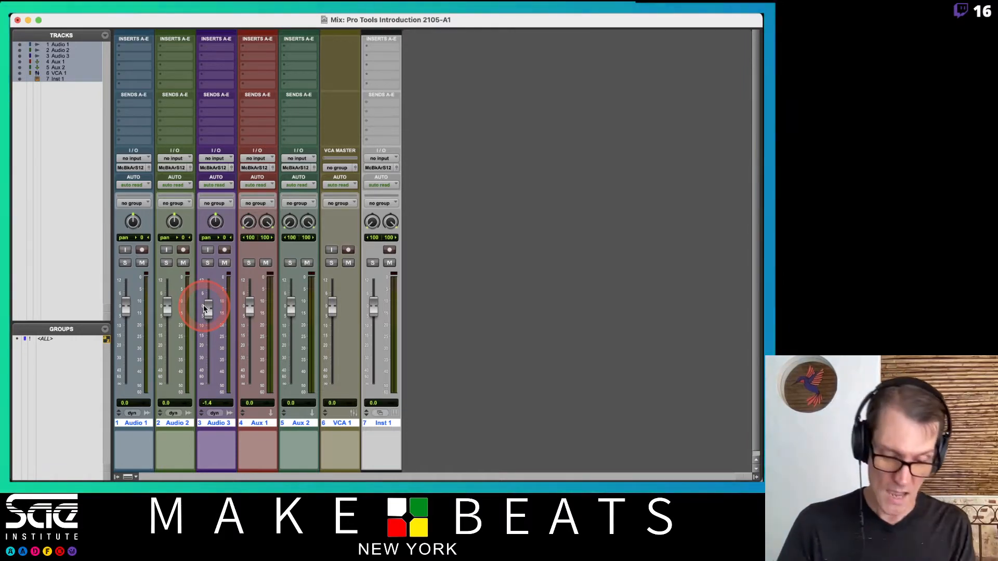
# Switch to the Edit window and set the height of all the tracks to medium.
pyautogui.press('super+equal')
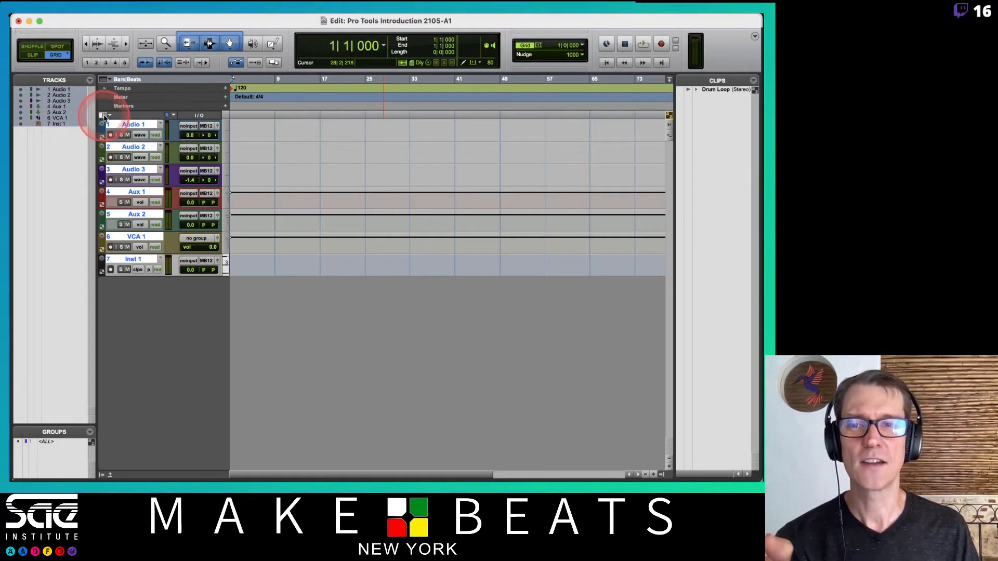
pyautogui.click(229, 137)
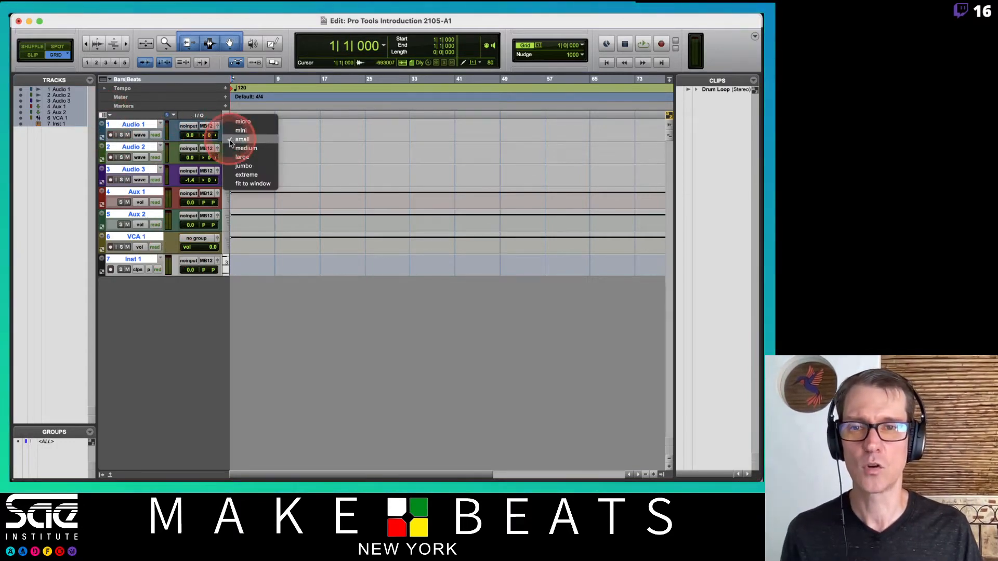
pyautogui.click(235, 148)
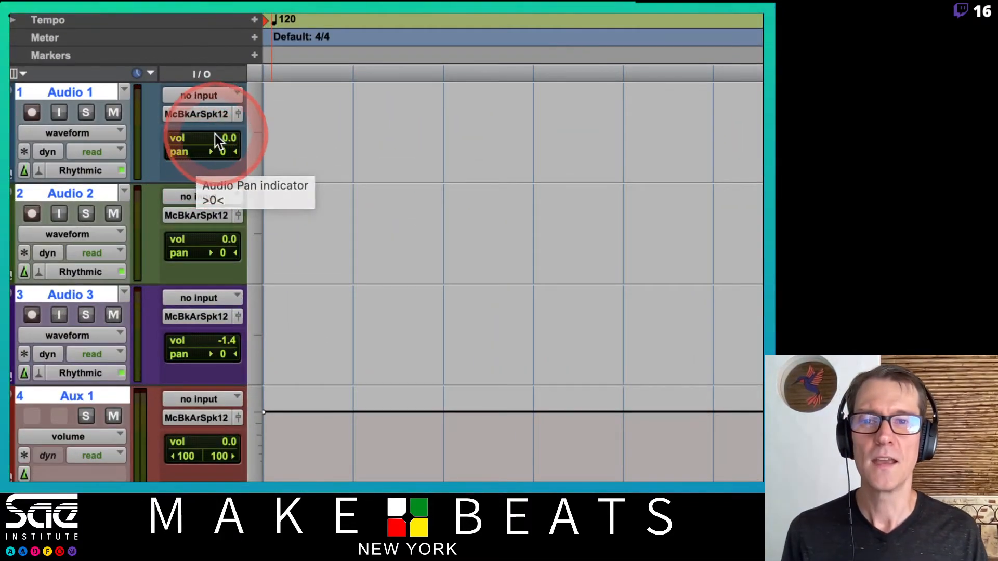
# Set Audio 1's volume to -9.8 and its pan to 35 right in the Edit window's I/O view.
pyautogui.moveTo(214, 135)
pyautogui.mouseDown()
pyautogui.moveTo(212, 162)
pyautogui.moveTo(208, 136)
pyautogui.moveTo(208, 149)
pyautogui.mouseUp()
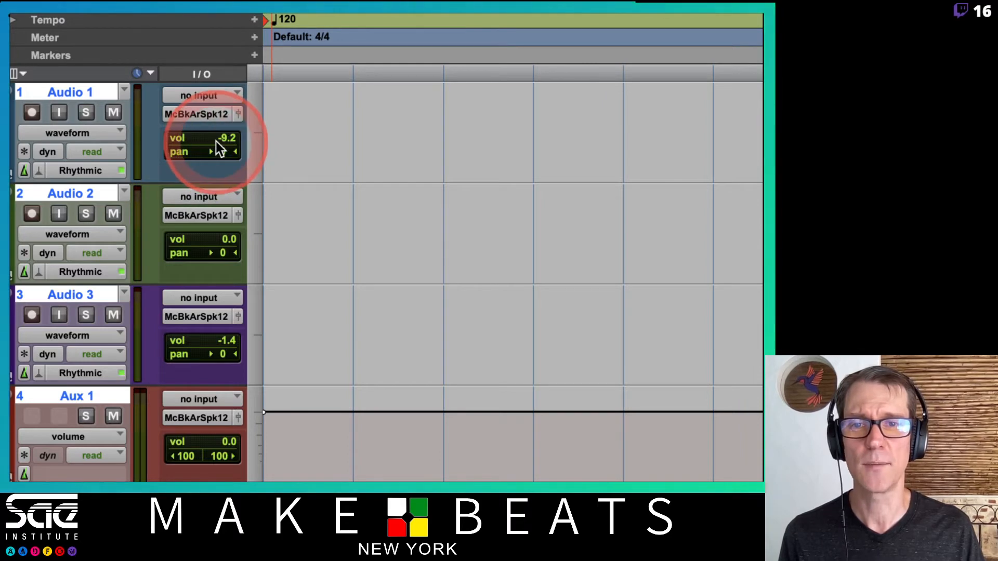
pyautogui.click(186, 136)
pyautogui.moveTo(207, 135); pyautogui.dragTo(226, 170)
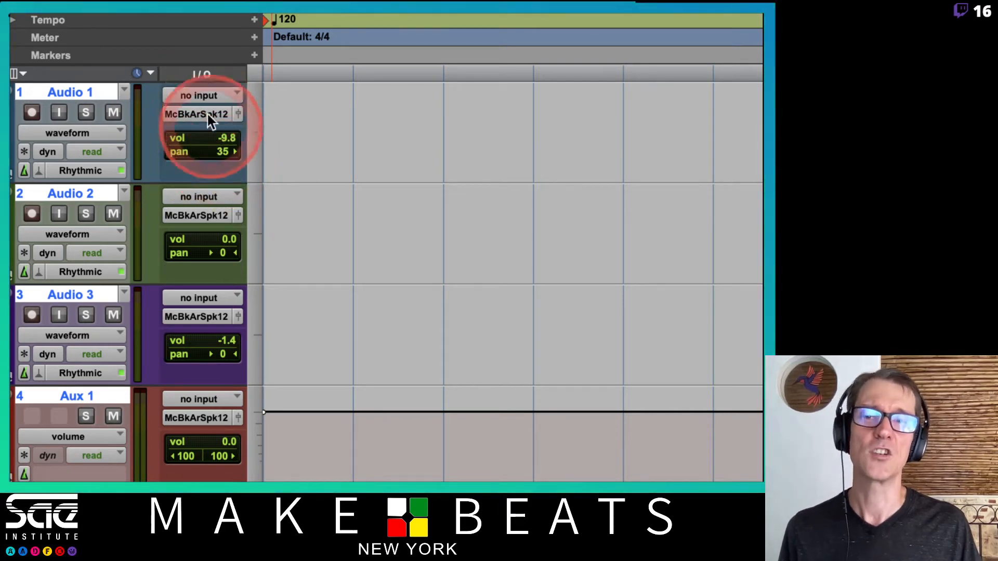
# Show the Inserts A-E and Sends A-E columns for the tracks in the Edit window.
pyautogui.click(10, 157)
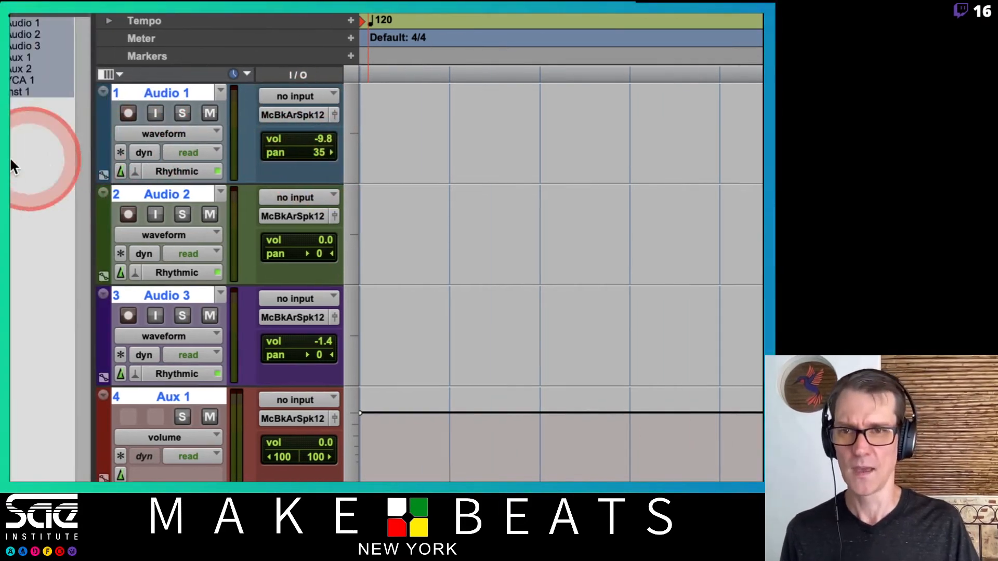
pyautogui.click(142, 74)
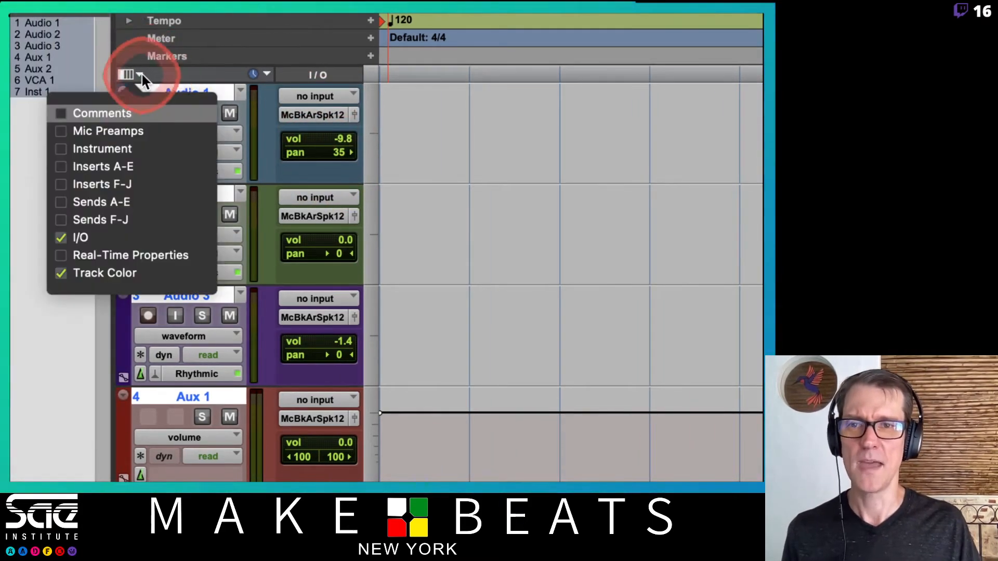
pyautogui.click(154, 167)
pyautogui.click(155, 202)
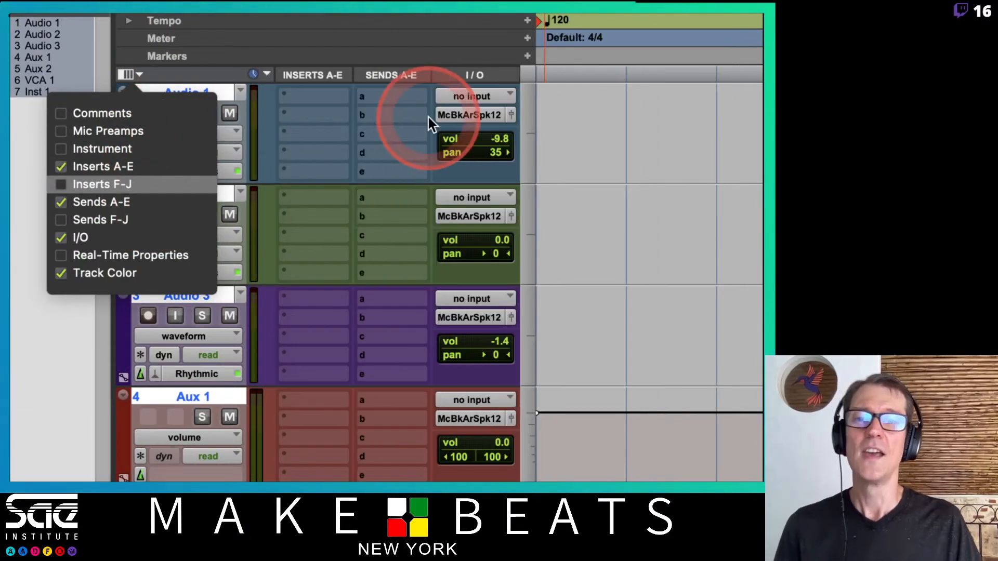
pyautogui.click(370, 142)
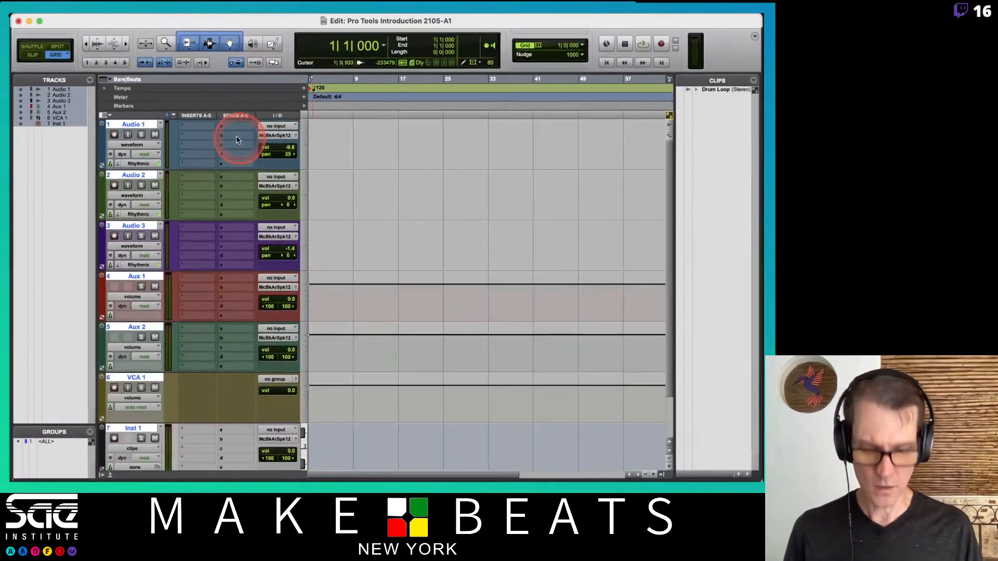
# Switch to the Mix window and lower the Audio 2 fader to -5.9.
pyautogui.press('super+equal')
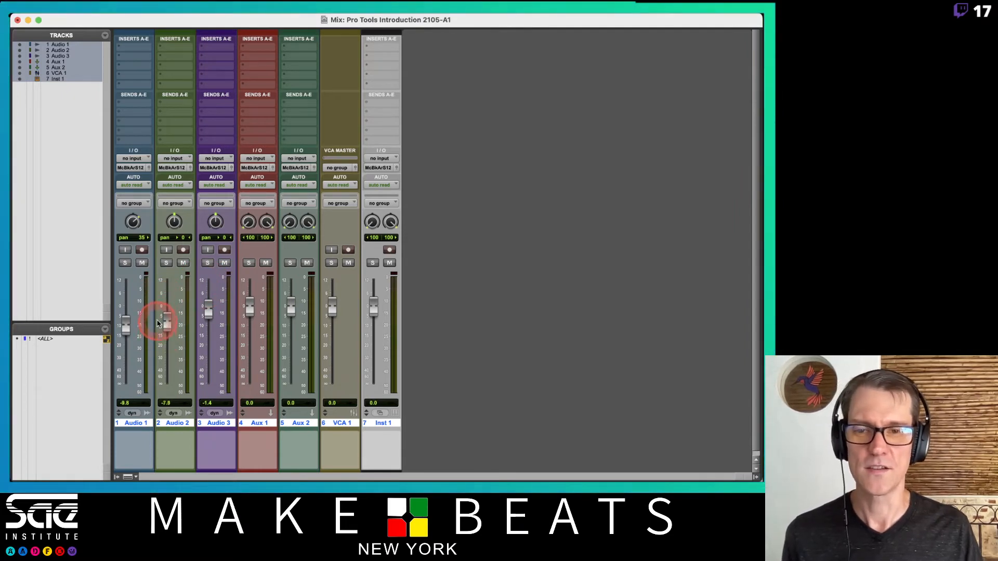
pyautogui.moveTo(158, 323); pyautogui.dragTo(159, 316)
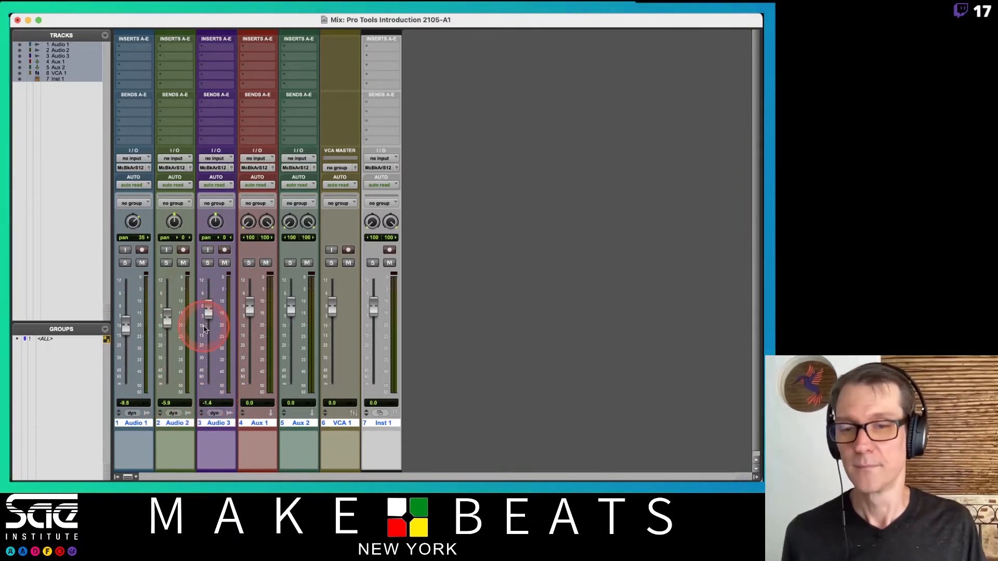
pyautogui.click(127, 404)
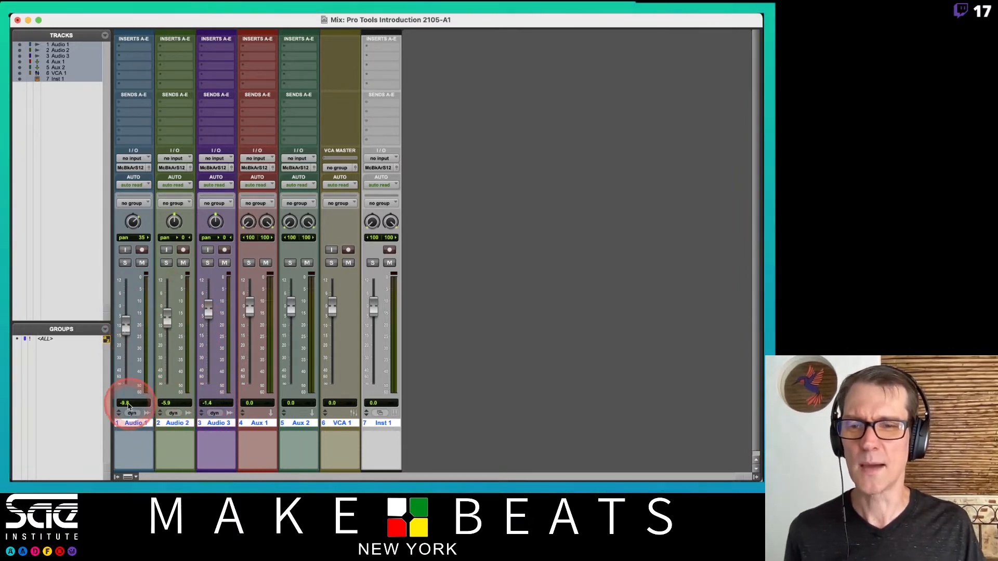
pyautogui.click(166, 389)
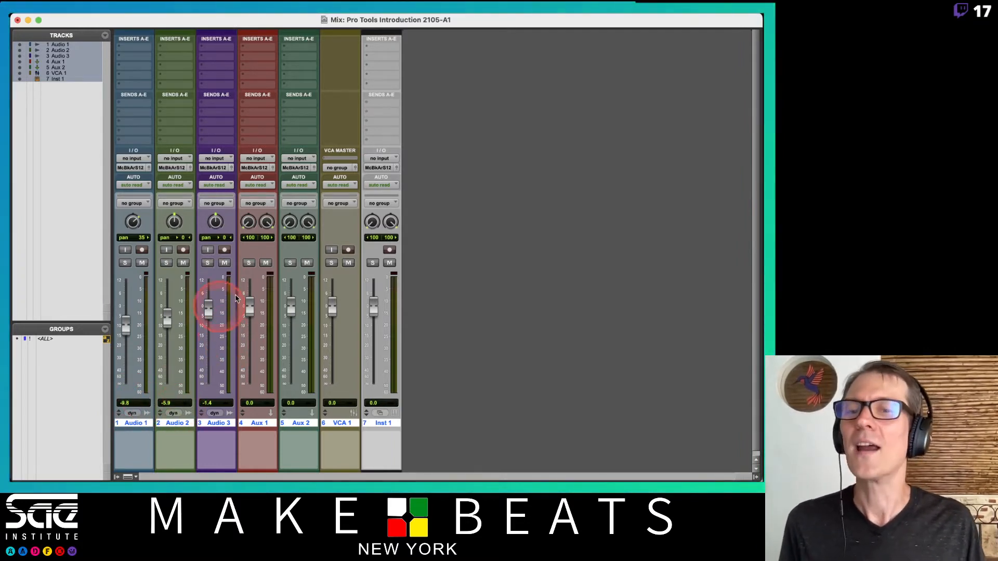
pyautogui.click(216, 324)
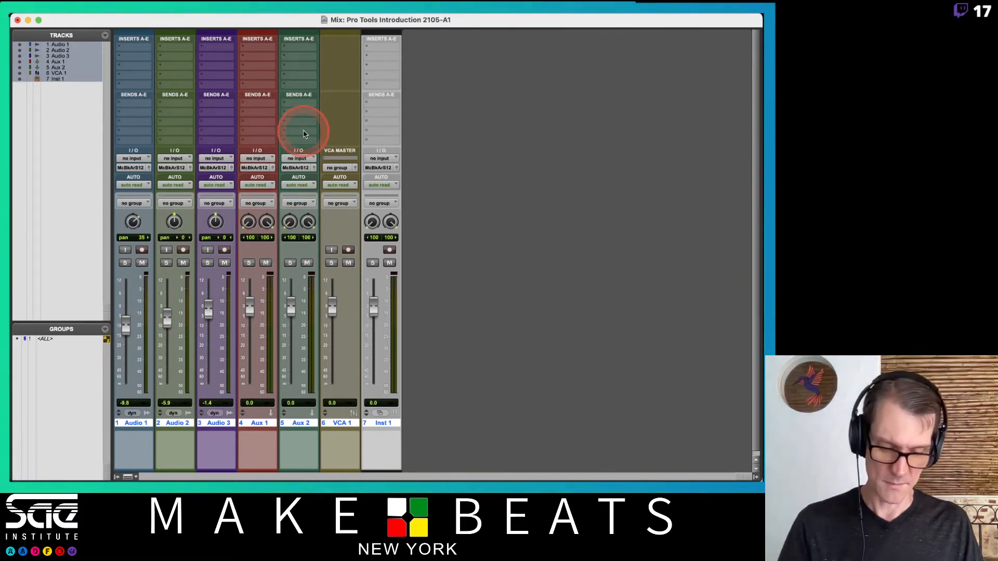
# In the Edit window, deselect all tracks and move Audio 1 to the end of the track list, below Inst 1.
pyautogui.press('super+equal')
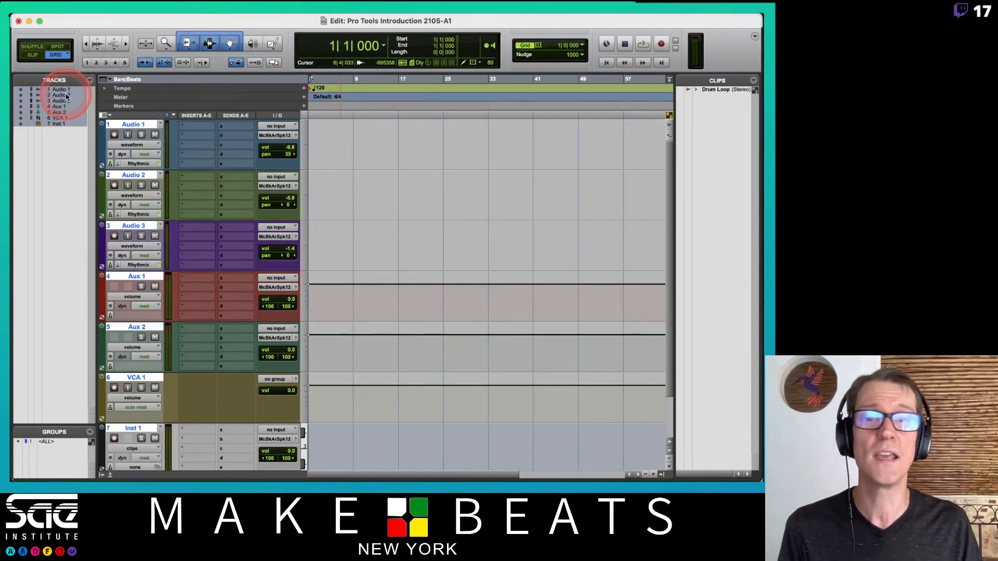
pyautogui.click(67, 97)
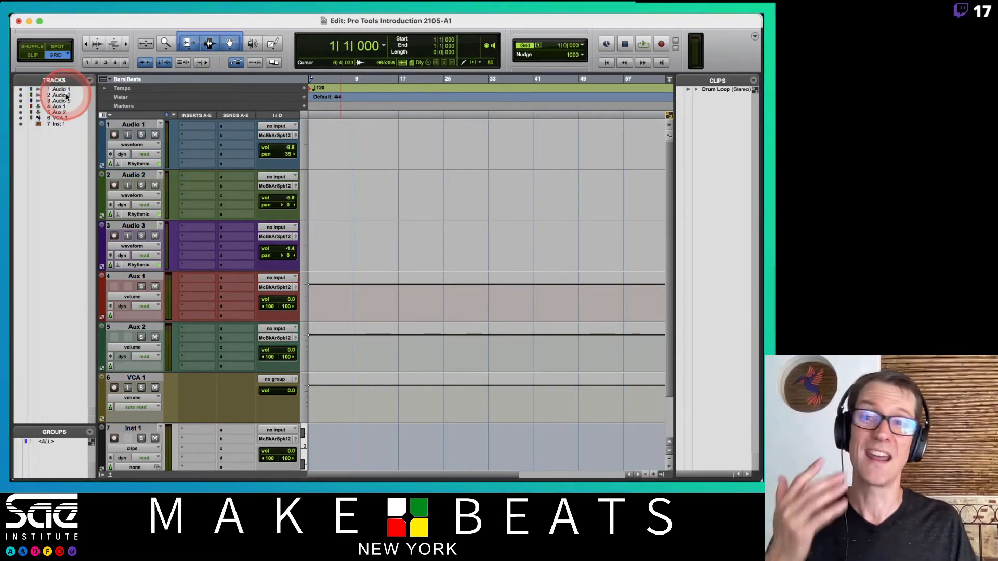
pyautogui.click(61, 89)
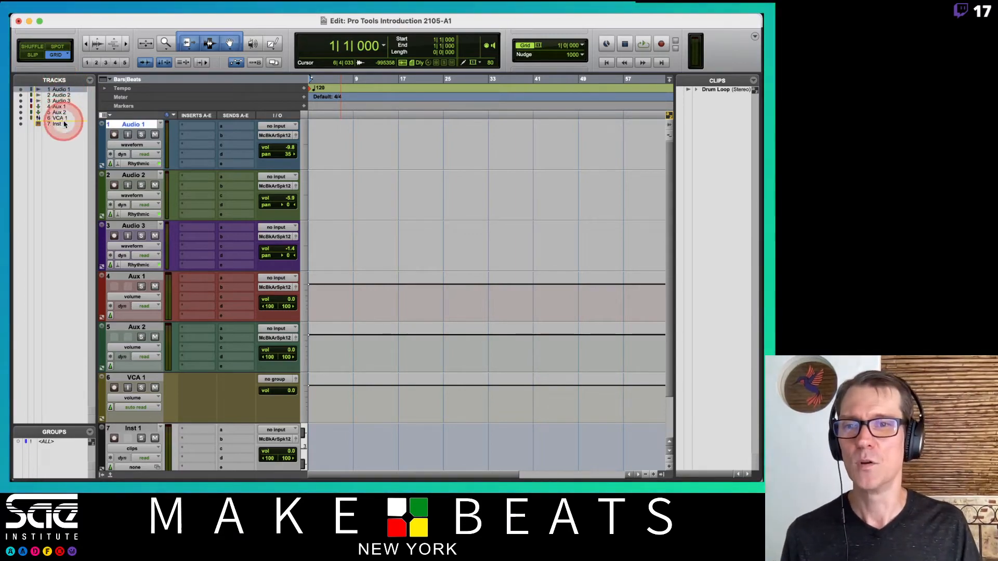
pyautogui.moveTo(58, 105); pyautogui.dragTo(59, 103)
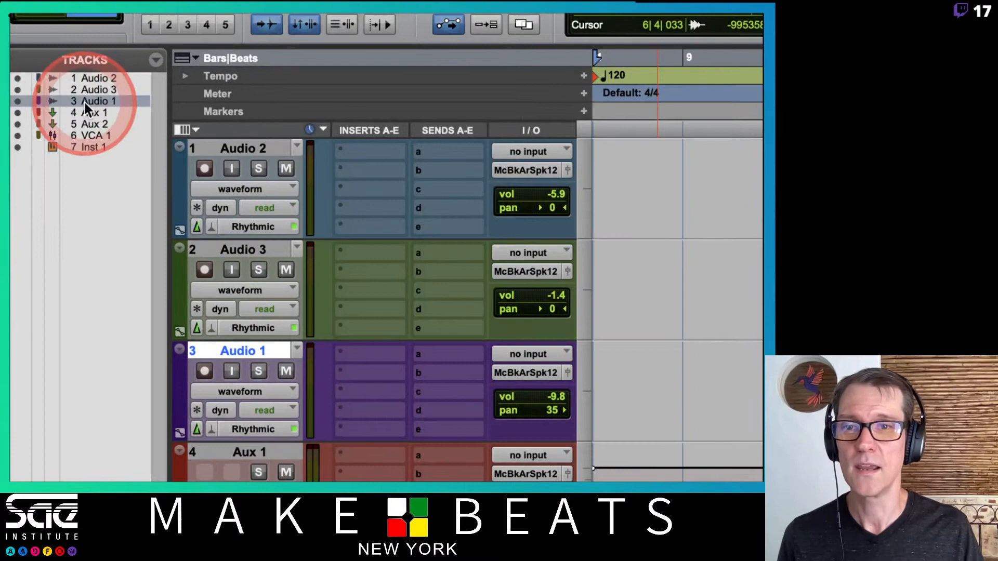
pyautogui.moveTo(83, 101); pyautogui.dragTo(89, 154)
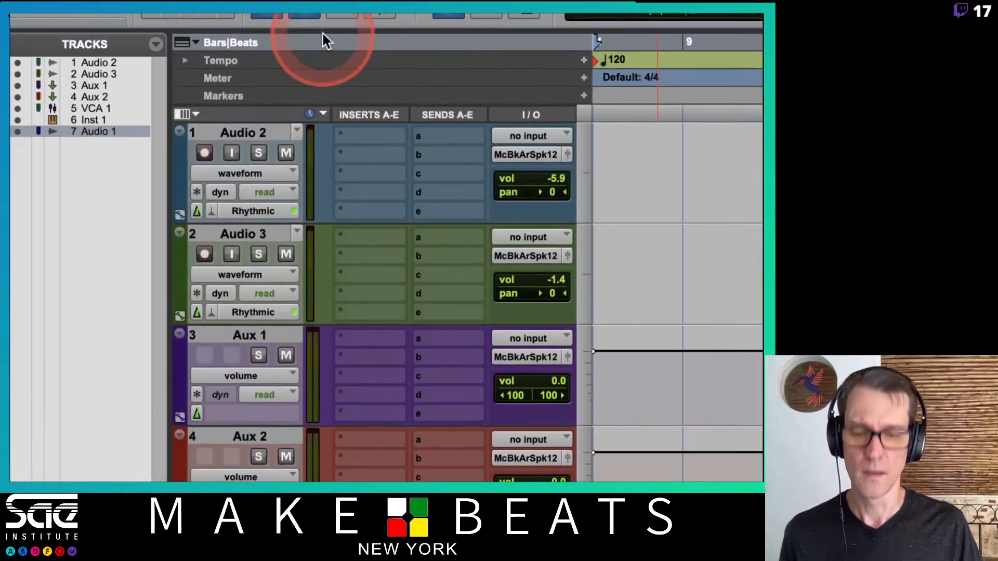
# In the Mix window, move Audio 1 back to the first position in the track list.
pyautogui.press('super+equal')
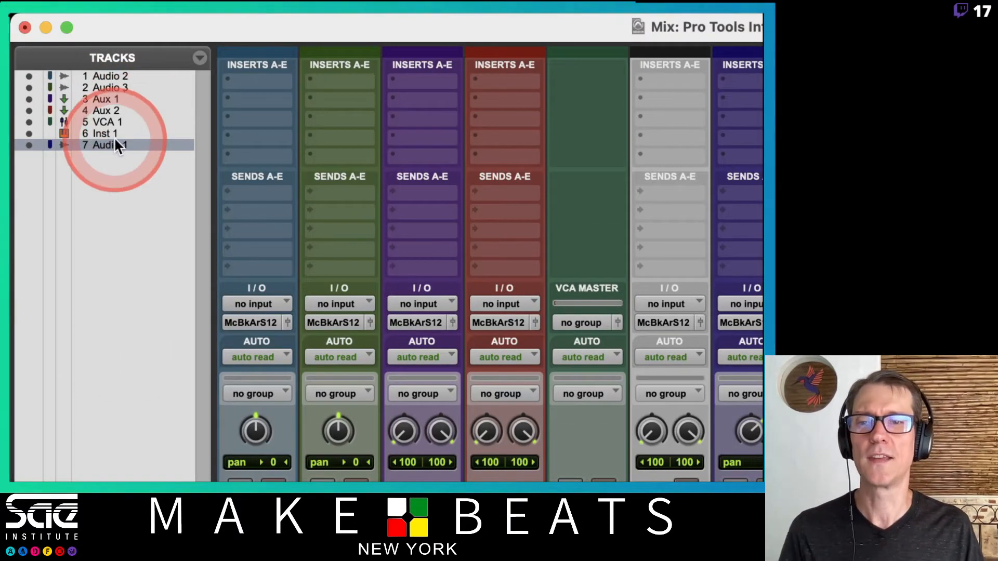
pyautogui.moveTo(117, 145); pyautogui.dragTo(111, 74)
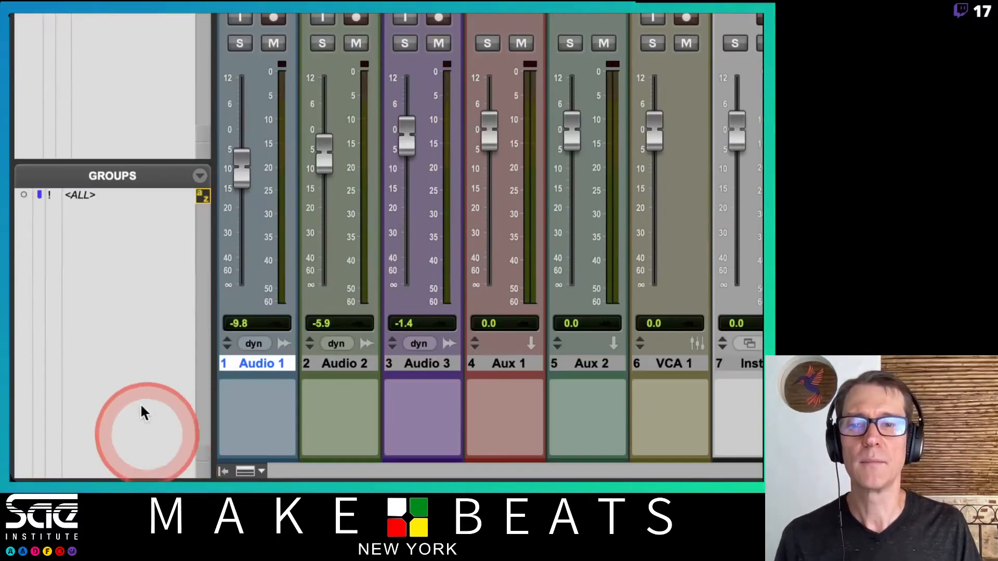
# Compare the Groups list in the Edit and Mix windows, and shrink the Mix window's Groups list to give the track list more height.
pyautogui.press('super+equal')
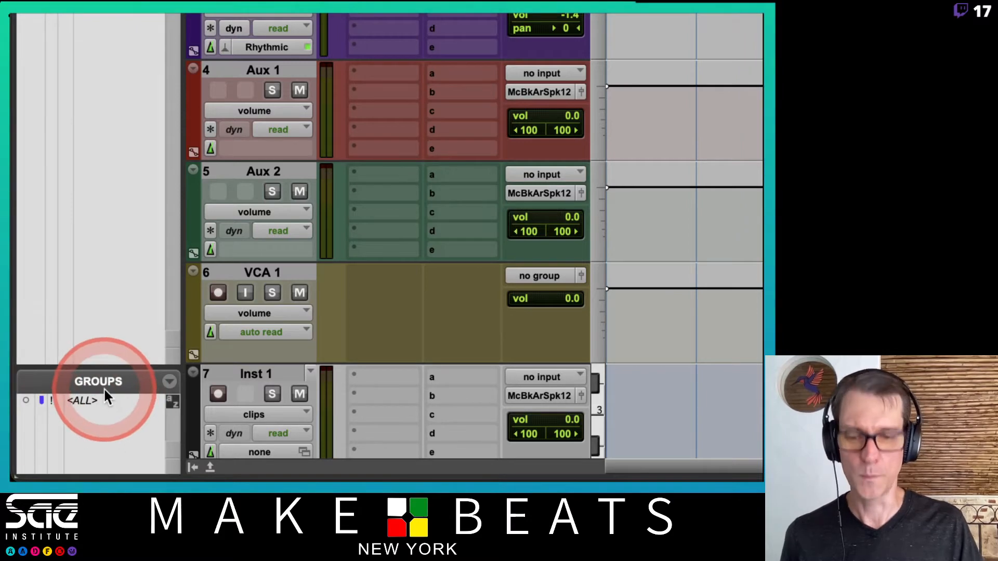
pyautogui.press('super+equal')
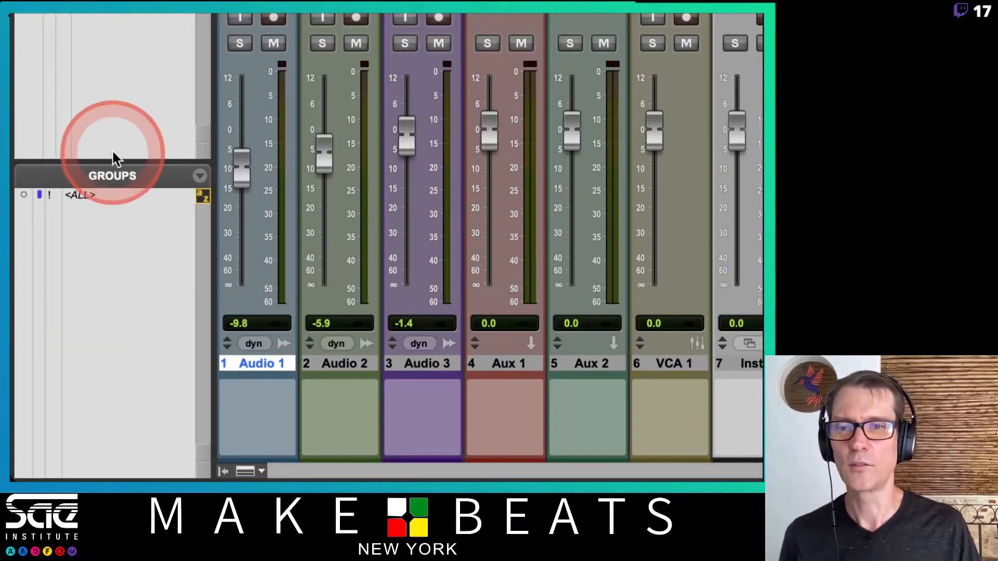
pyautogui.moveTo(116, 158); pyautogui.dragTo(97, 309)
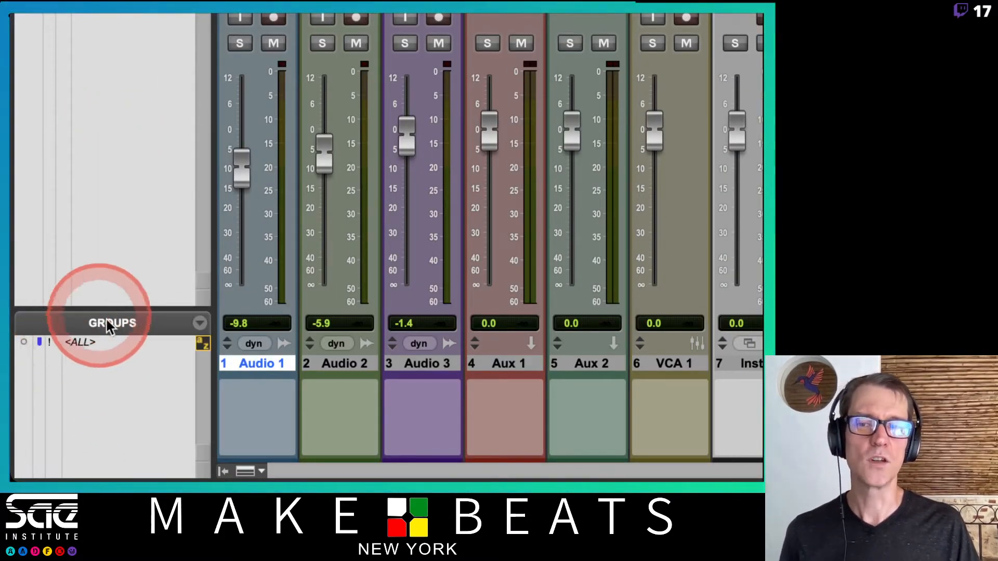
# Switch to the Edit window and examine the available Grid and Nudge value options.
pyautogui.press('super+equal')
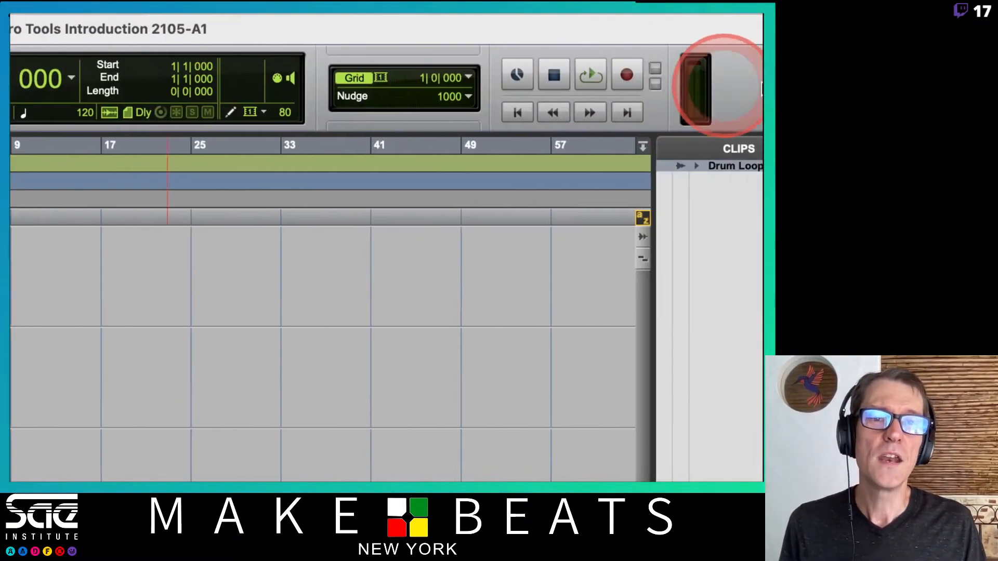
pyautogui.click(462, 78)
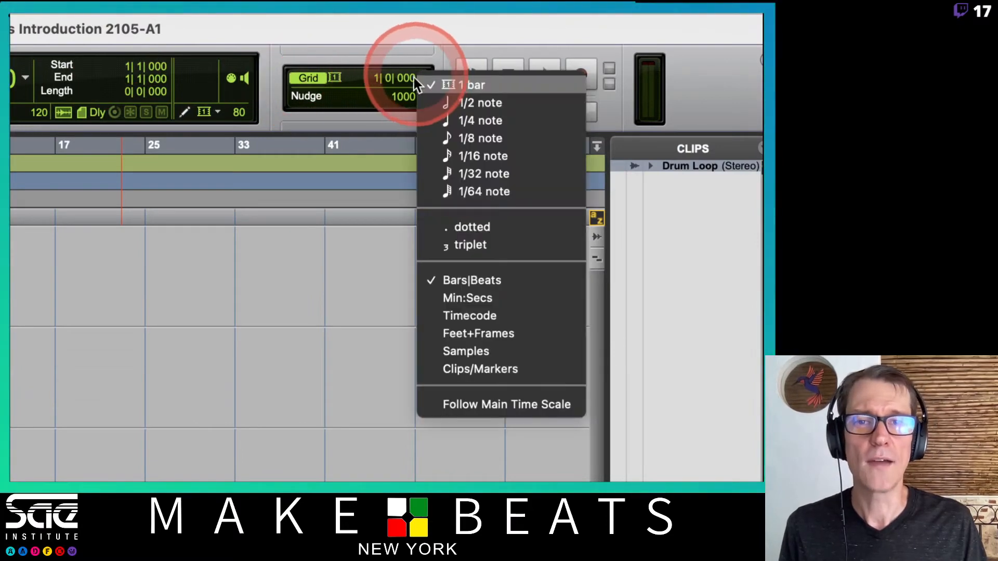
pyautogui.click(415, 79)
pyautogui.click(419, 98)
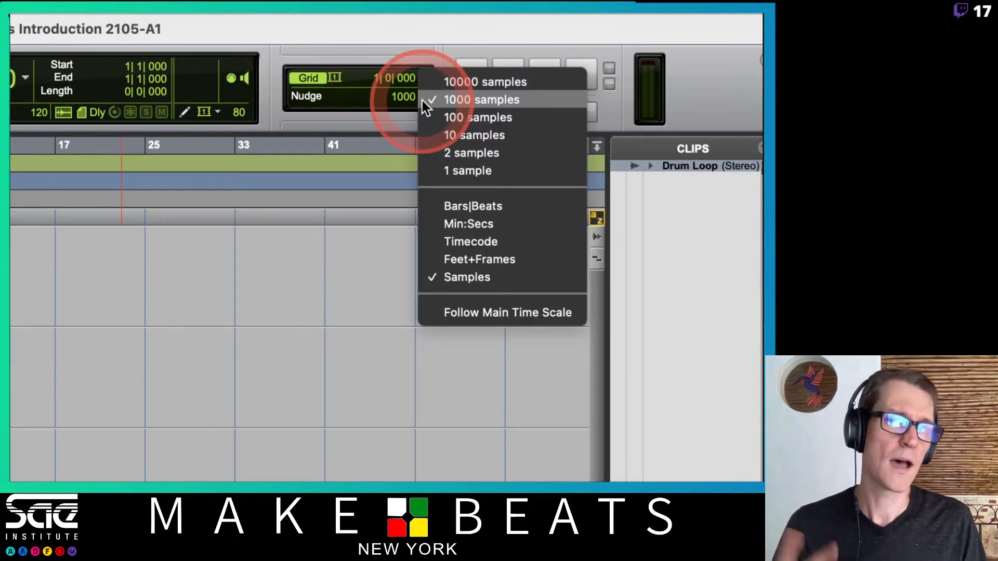
pyautogui.click(422, 101)
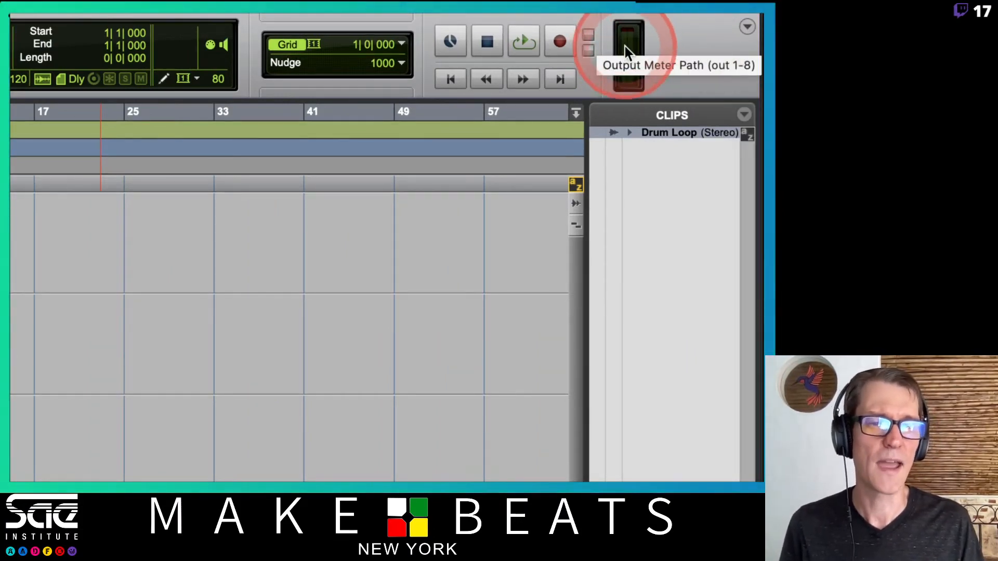
# Hide the Zoom Controls and Transport sections of the Edit window toolbar and show both again.
pyautogui.click(747, 26)
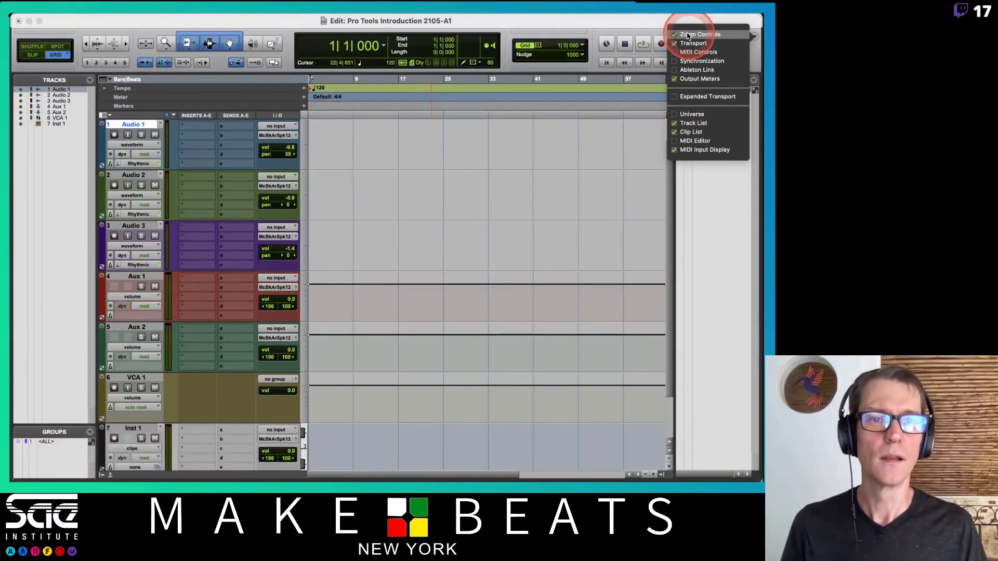
pyautogui.click(687, 35)
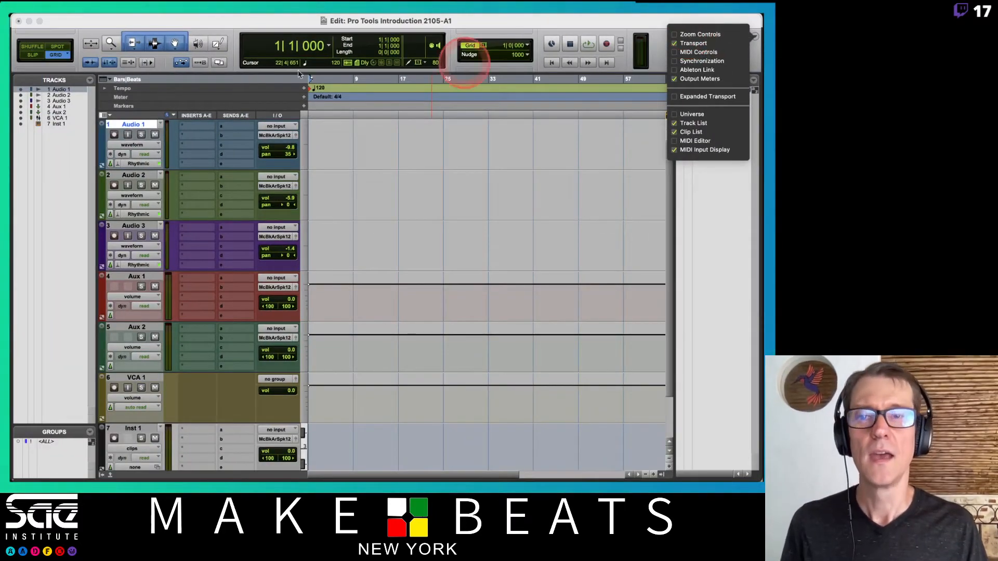
pyautogui.click(696, 43)
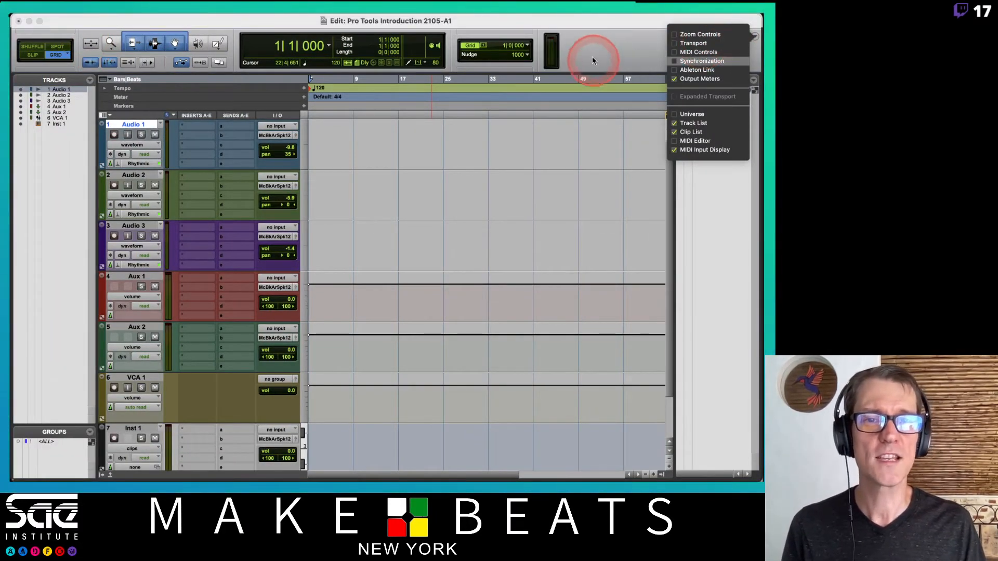
pyautogui.click(709, 36)
pyautogui.click(705, 44)
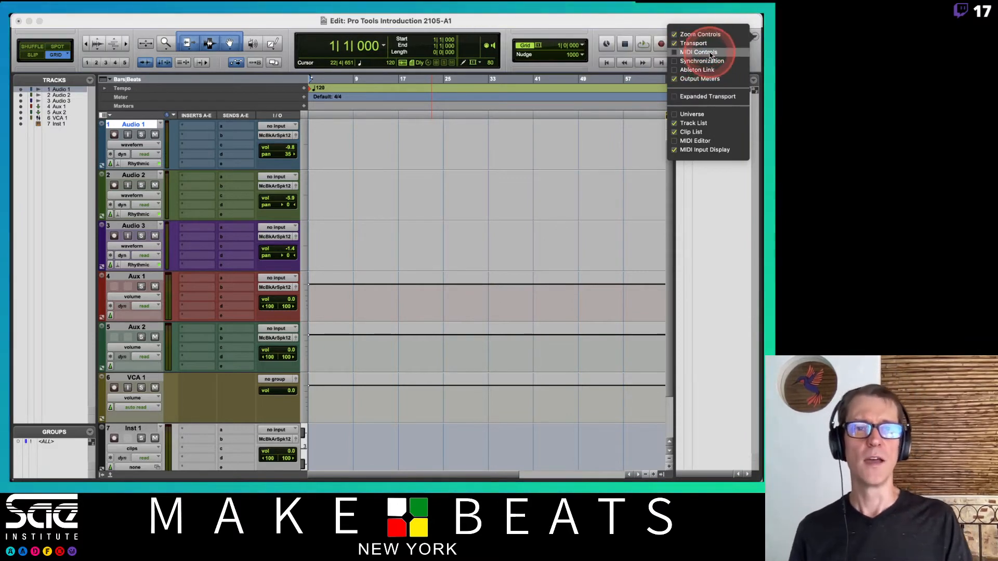
# Show the MIDI Controls section in the Edit window toolbar.
pyautogui.click(698, 52)
pyautogui.click(626, 126)
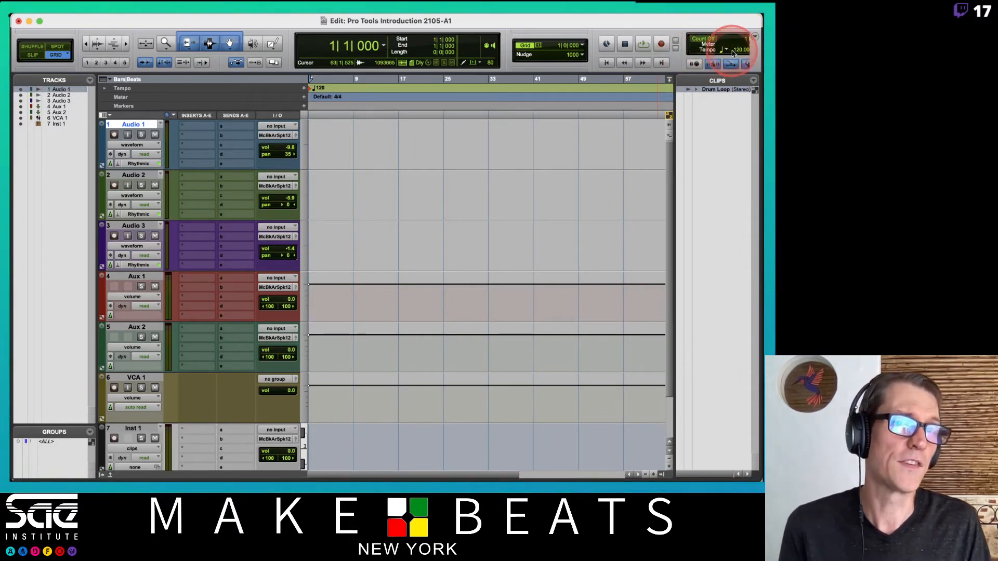
# Hide the MIDI Controls section of the Edit window toolbar.
pyautogui.click(754, 37)
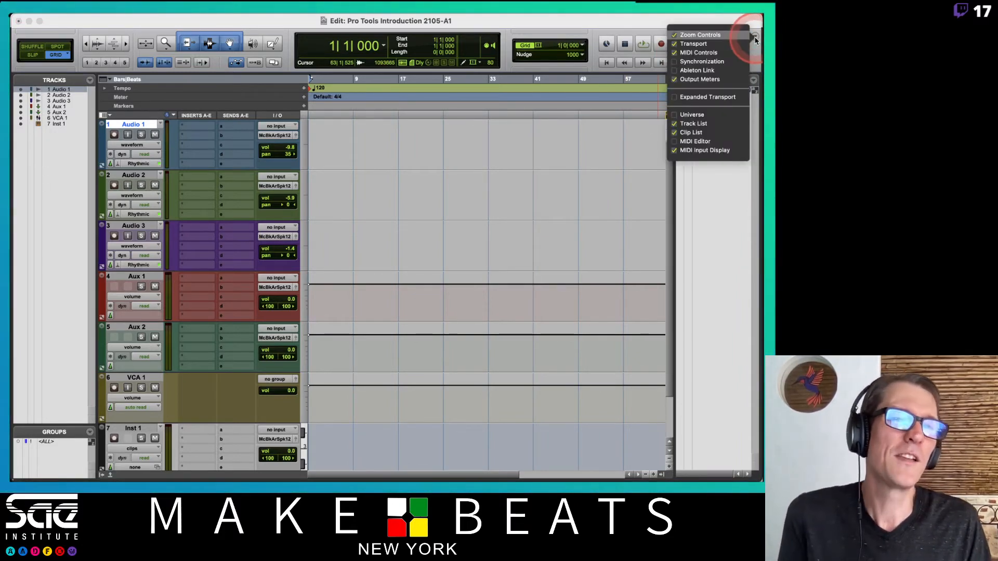
pyautogui.click(720, 53)
pyautogui.click(623, 75)
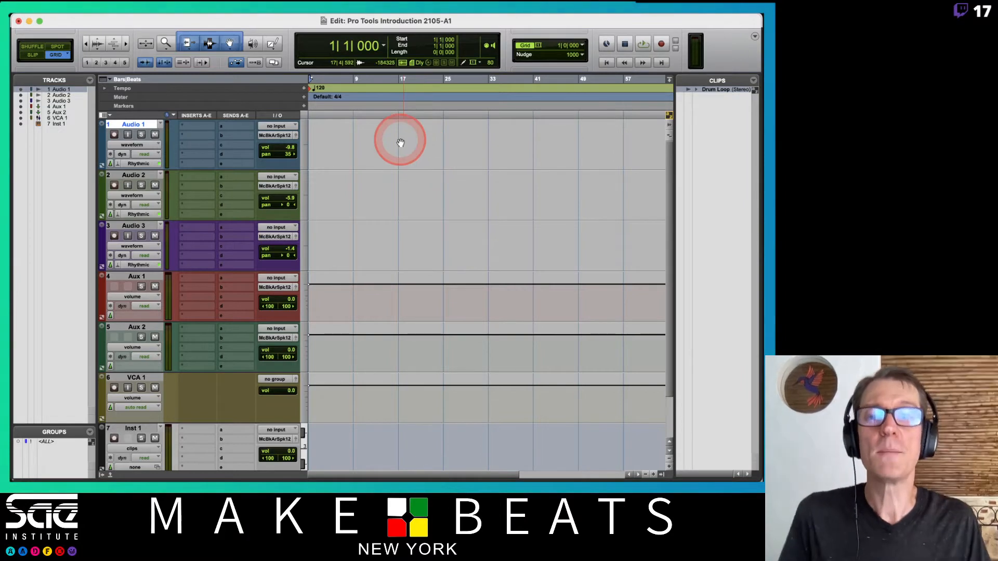
# Switch to the Mix window and toggle its Tracks and Groups lists off, on, and off again, leaving them hidden.
pyautogui.press('super+equal')
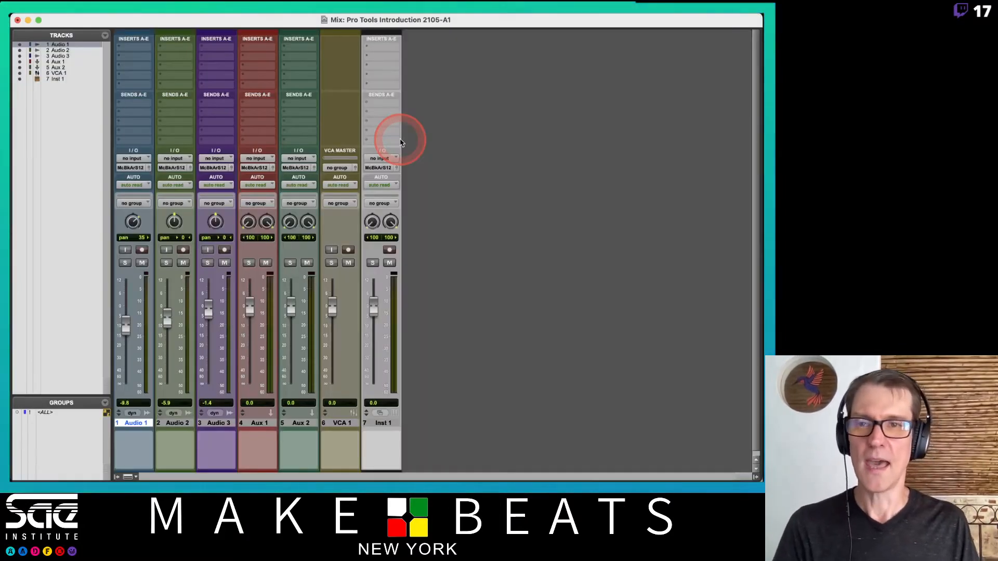
pyautogui.press('super+equal')
pyautogui.press('super+equal')
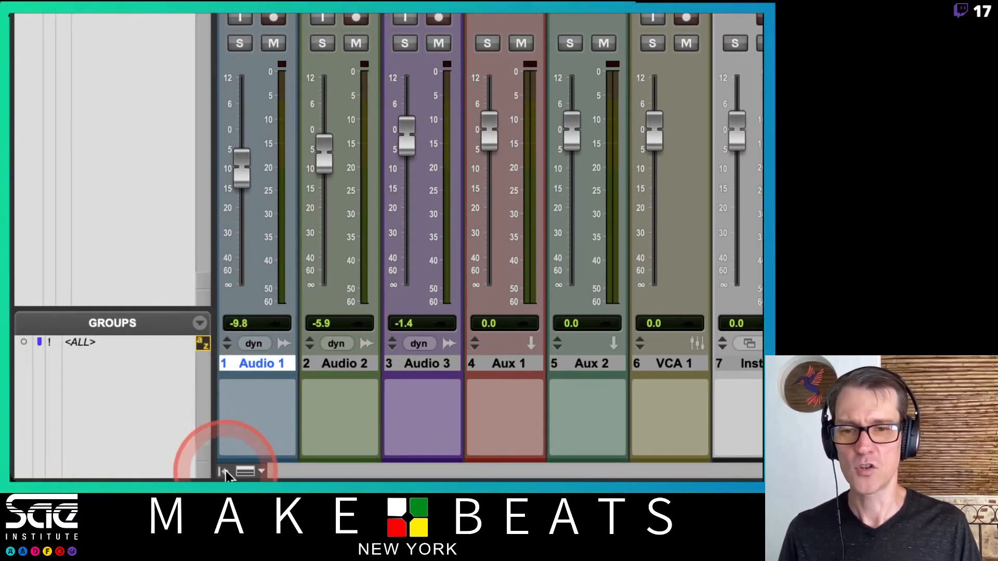
pyautogui.click(225, 471)
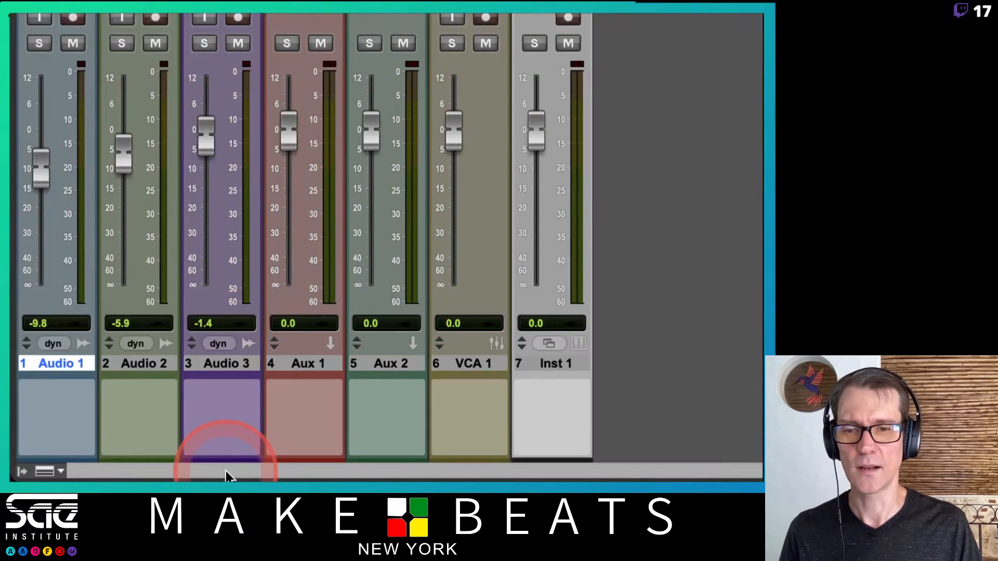
pyautogui.click(23, 471)
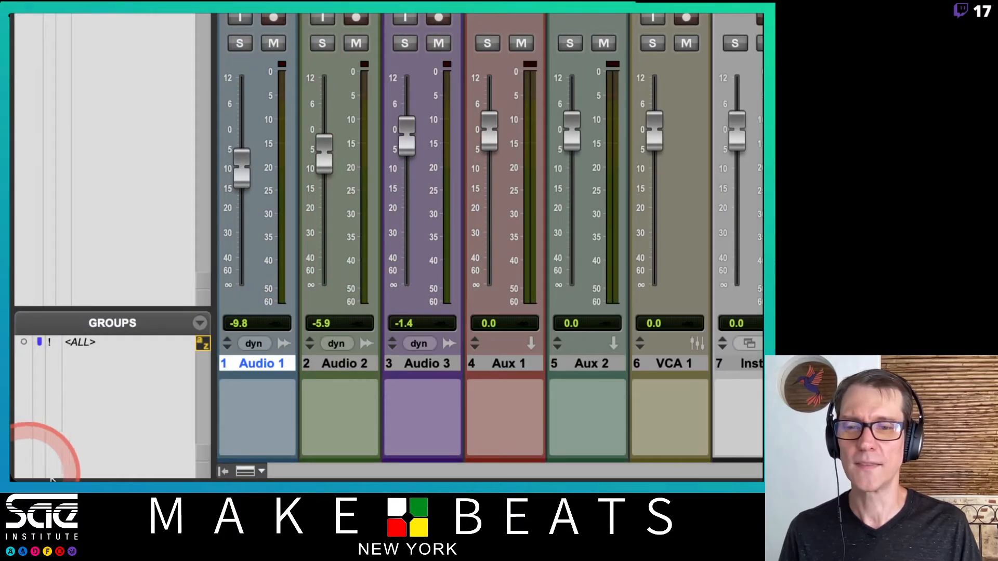
pyautogui.click(224, 471)
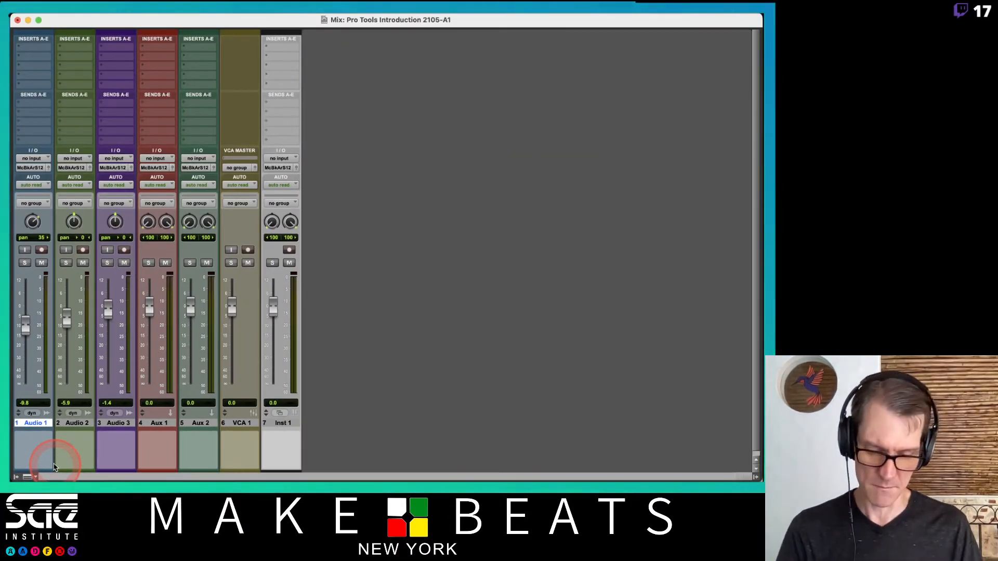
# Return to the Edit window and hide the Sends A-E column.
pyautogui.press('super+equal')
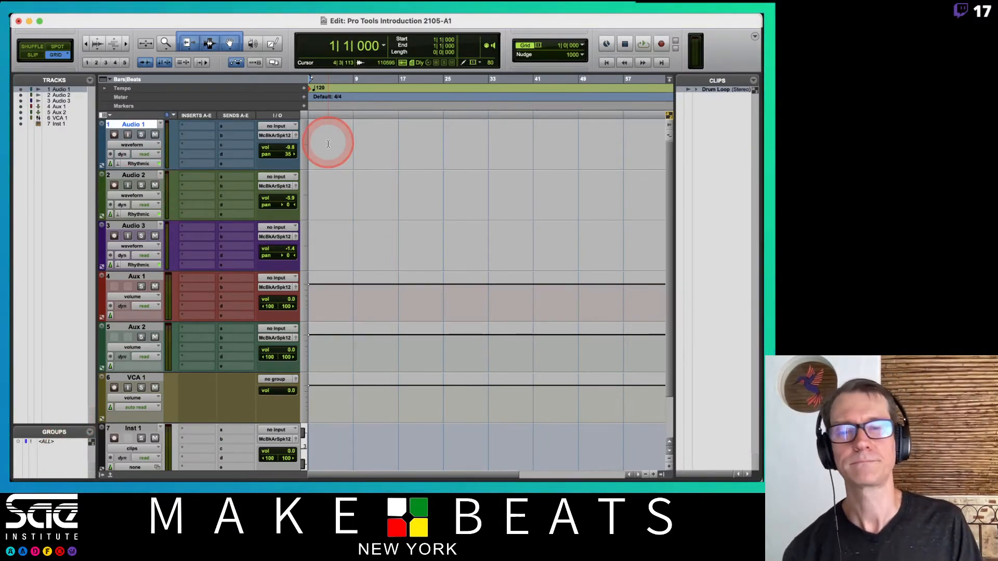
pyautogui.click(104, 116)
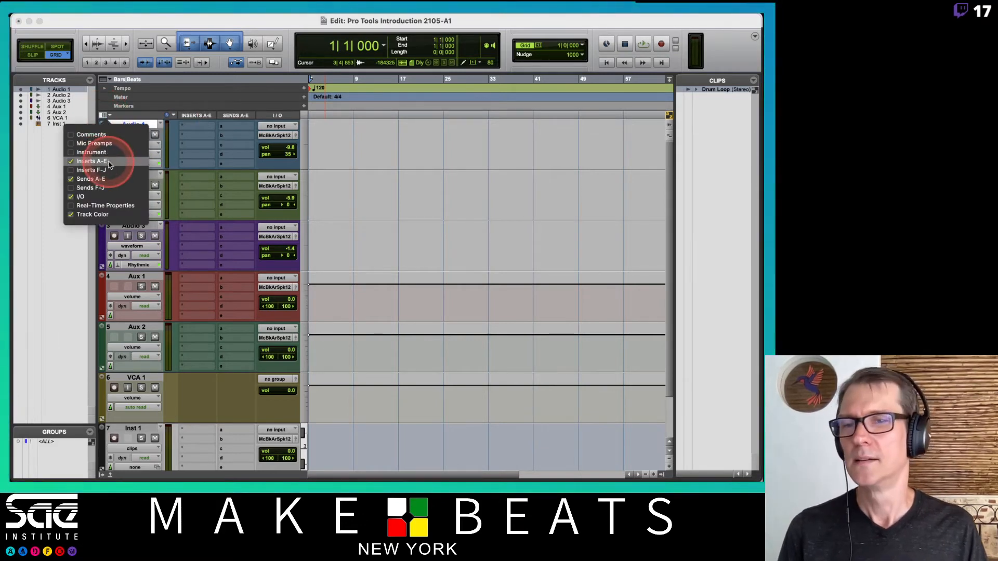
pyautogui.click(114, 180)
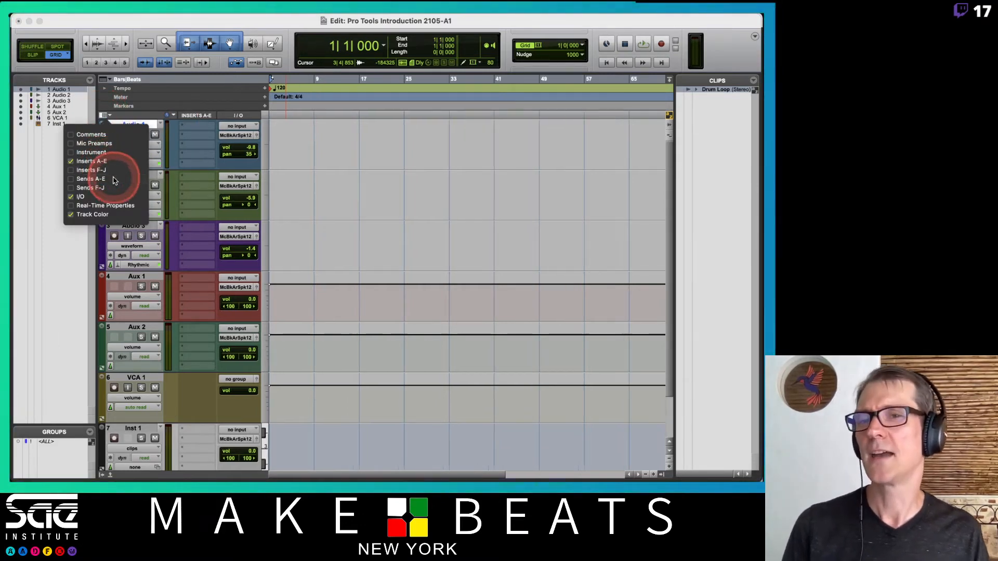
pyautogui.click(186, 69)
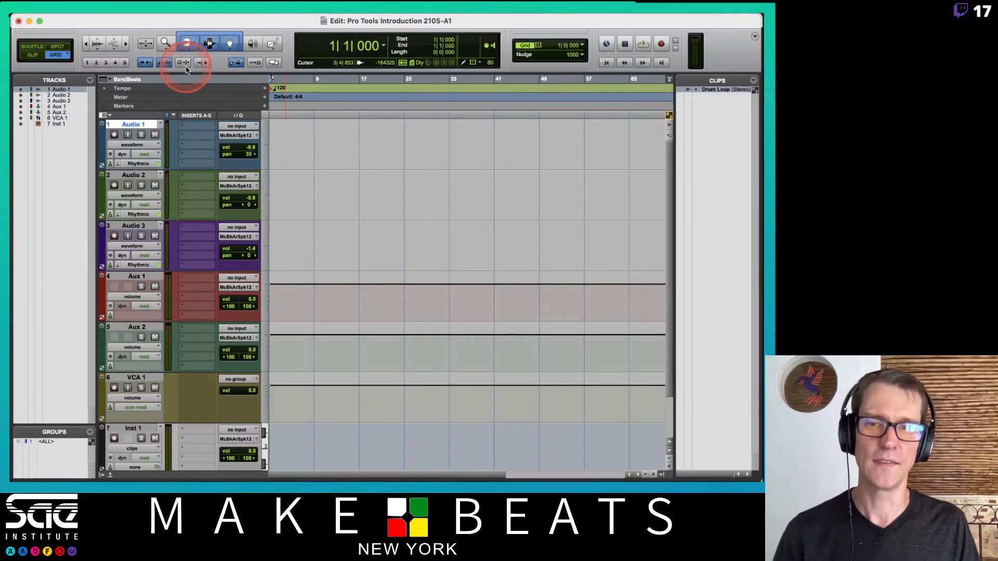
# Delete the tracks from Audio 2 through Inst 1, keeping only Audio 1, and select Audio 1.
pyautogui.click(343, 182)
pyautogui.click(136, 175)
pyautogui.scroll(-3, 328, 208)
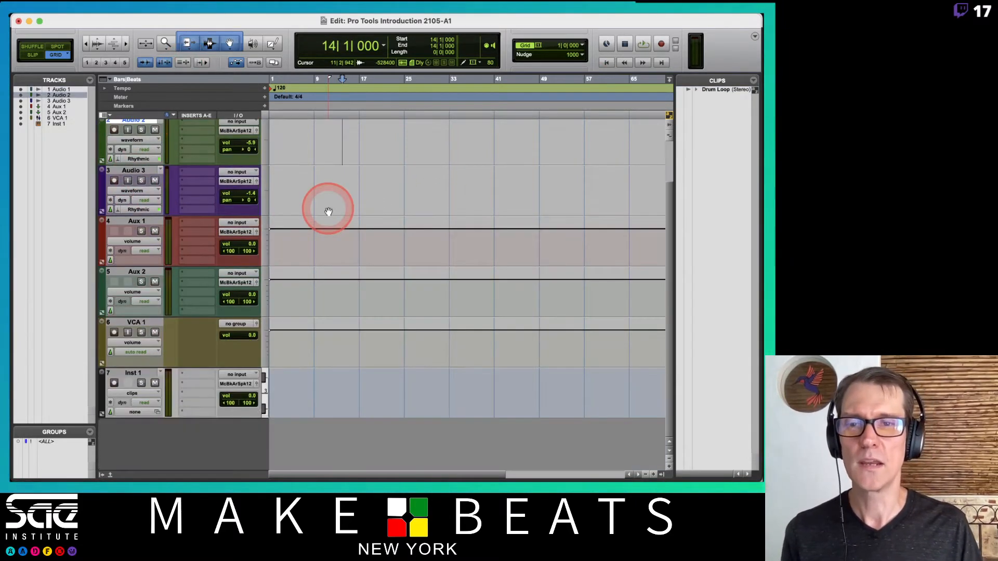
pyautogui.keyDown('shift'); pyautogui.click(137, 374); pyautogui.keyUp('shift')
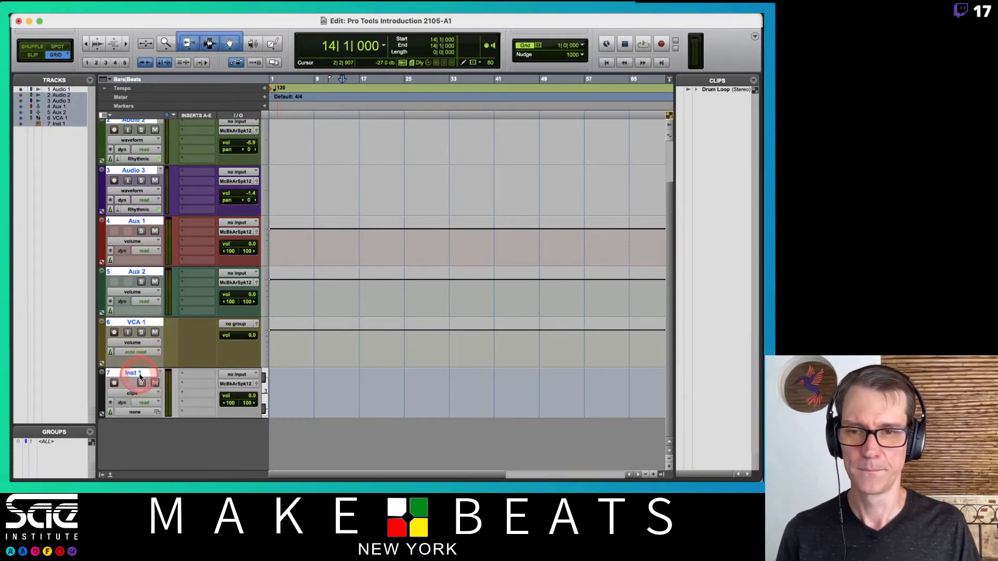
pyautogui.rightClick(138, 374)
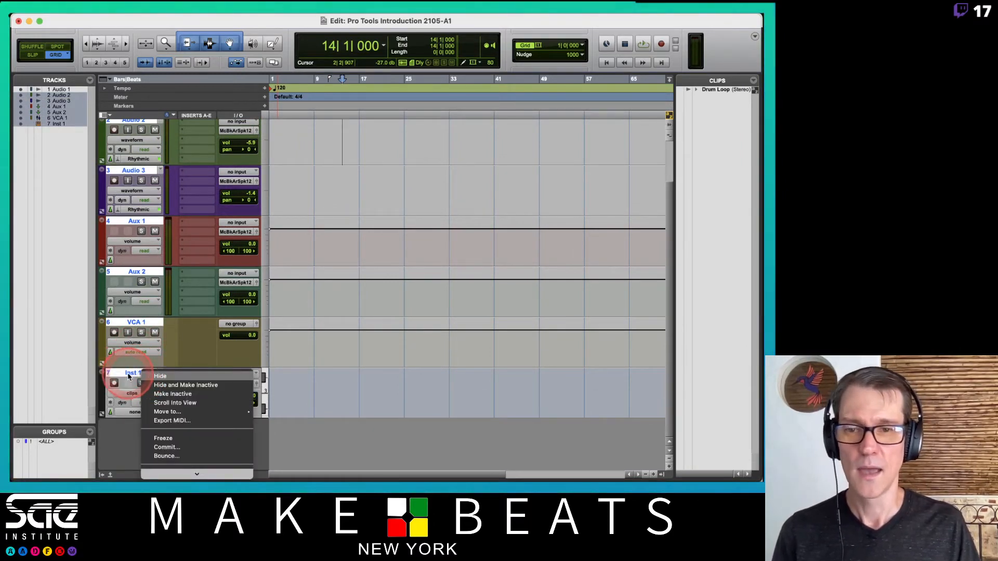
pyautogui.click(176, 457)
pyautogui.moveTo(180, 473)
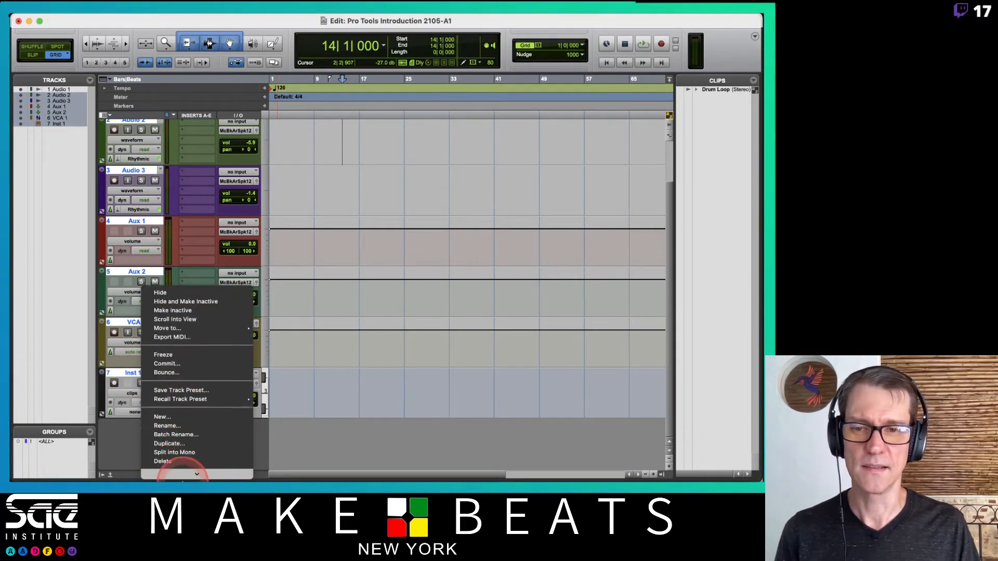
pyautogui.click(170, 402)
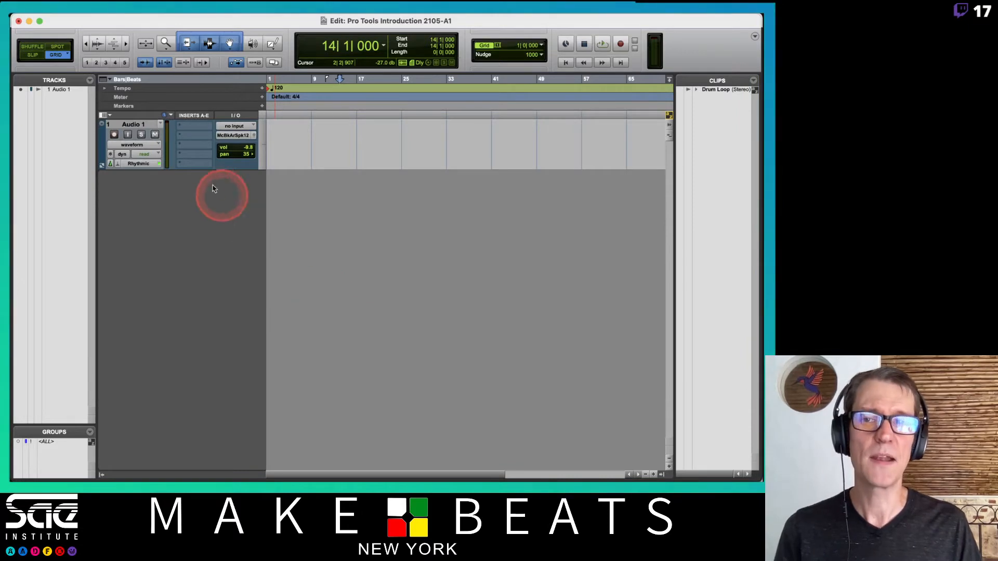
pyautogui.click(137, 125)
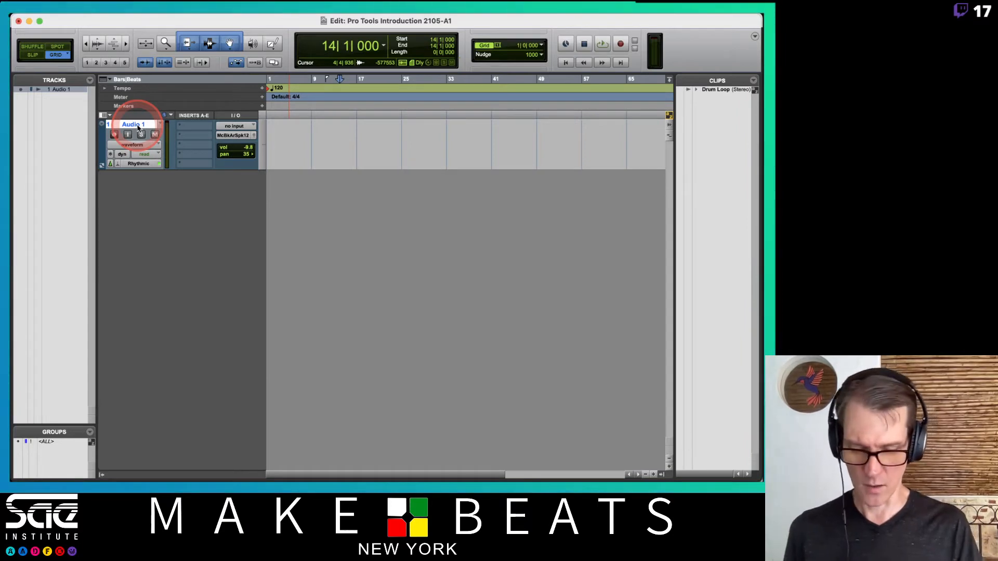
# Switch to the 03 PT Intro-Review.pdf notes and review the pages on Pro Tools windows, track types, track symbols and edit modes.
pyautogui.press('super+Tab')
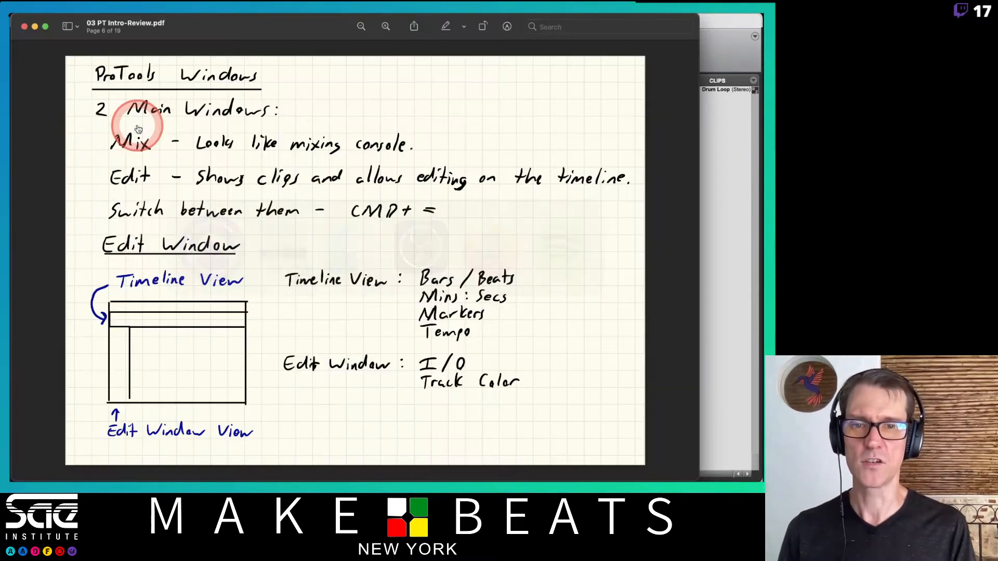
pyautogui.press('Down')
pyautogui.press('Down')
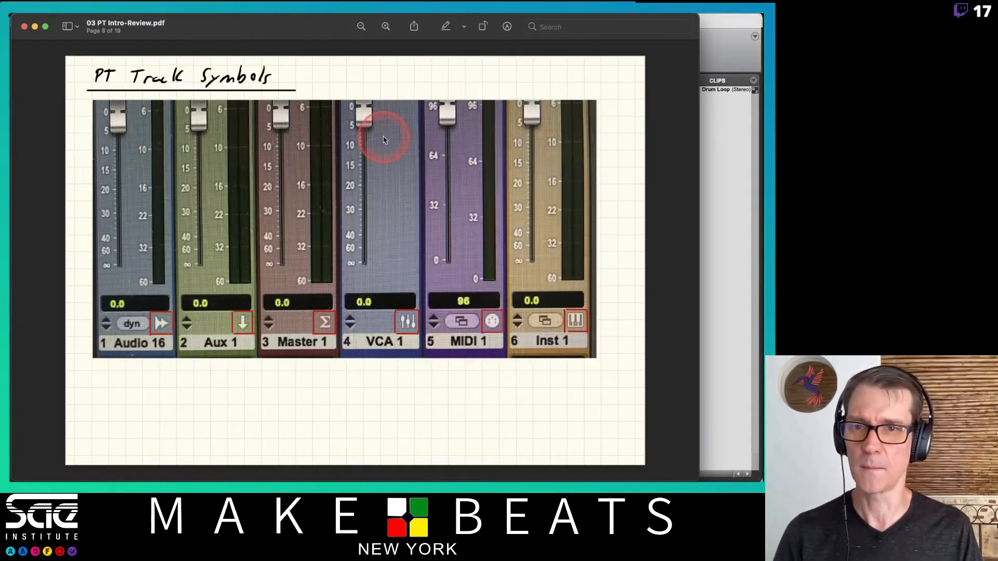
pyautogui.press('Down')
pyautogui.press('Down')
pyautogui.press('Down')
pyautogui.press('Down')
pyautogui.press('Down')
pyautogui.press('Down')
pyautogui.press('Down')
pyautogui.press('Down')
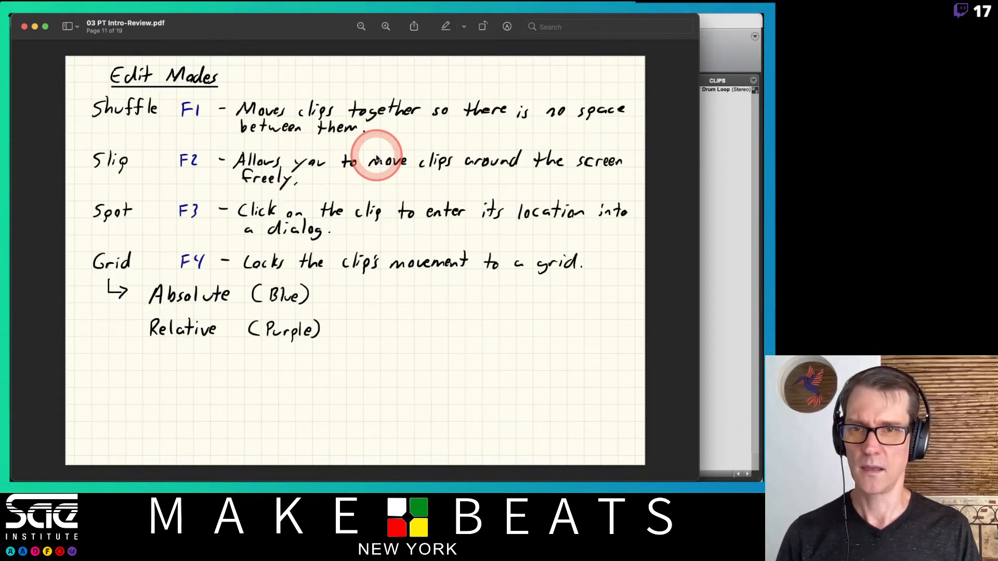
pyautogui.press('Up')
pyautogui.press('Up')
pyautogui.press('Up')
pyautogui.press('Up')
pyautogui.press('Up')
pyautogui.press('Up')
pyautogui.press('Up')
pyautogui.press('Up')
pyautogui.press('Up')
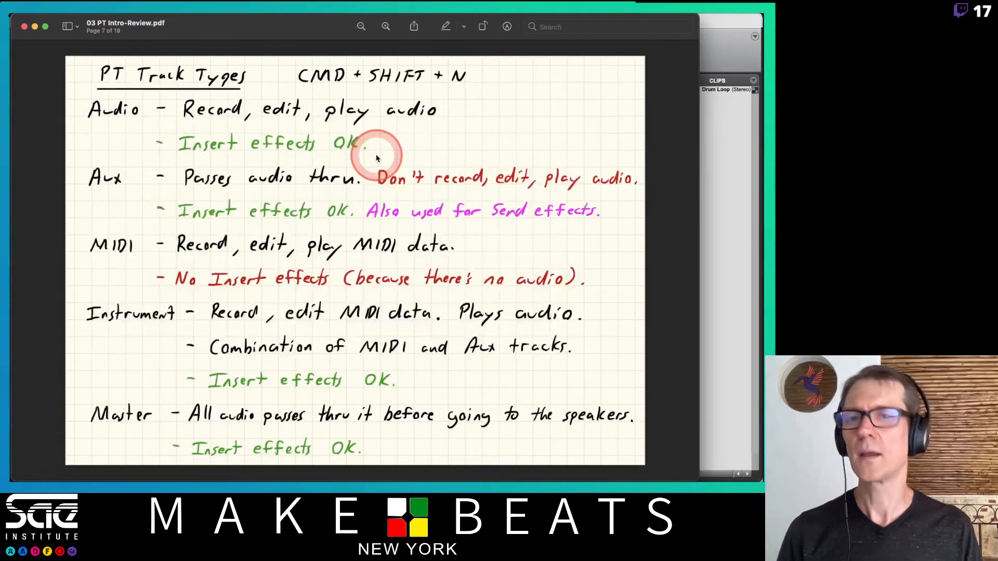
pyautogui.press('Down')
pyautogui.press('Up')
pyautogui.press('Up')
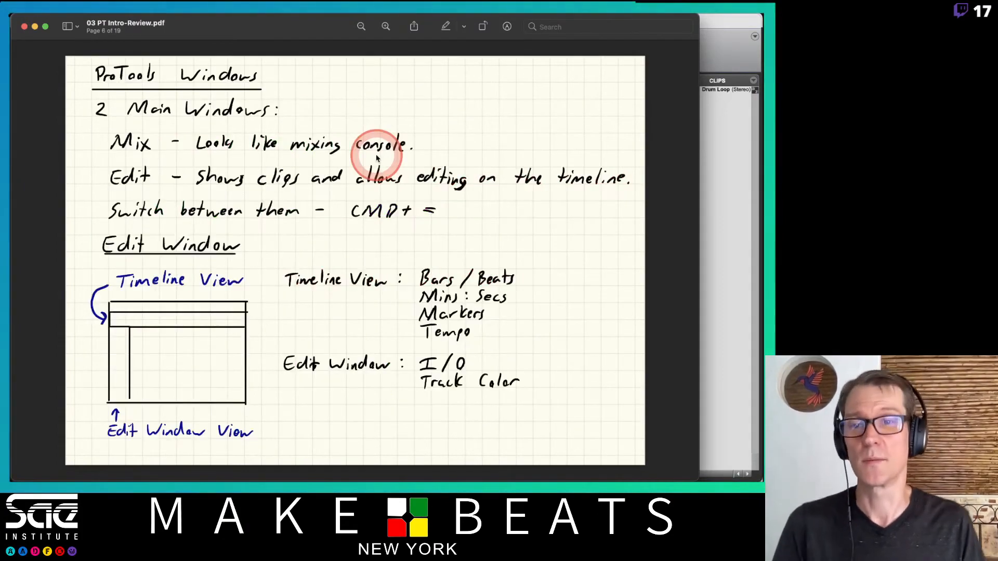
# Switch back to Pro Tools and create one new mono audio track in ticks.
pyautogui.click(737, 149)
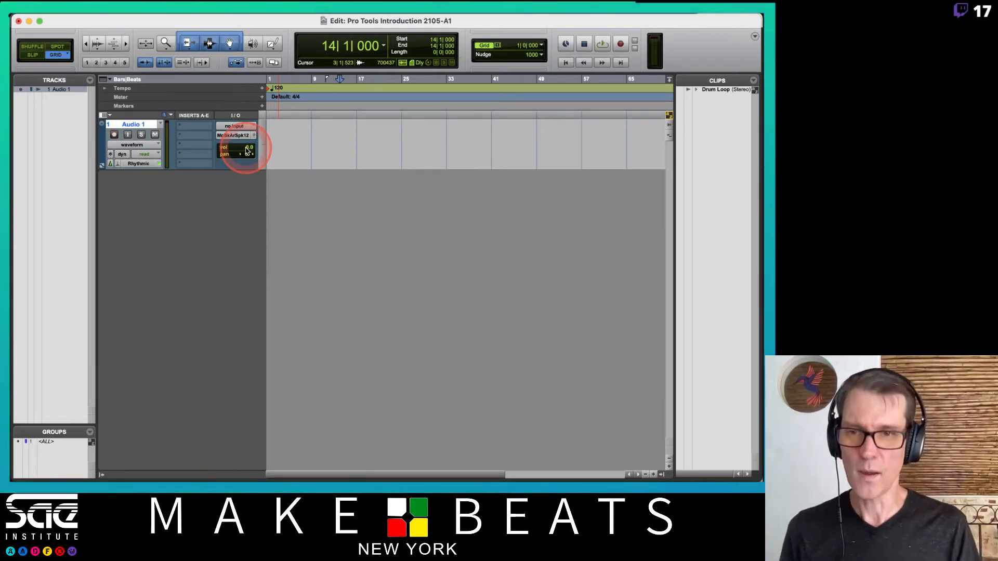
pyautogui.press('shift+super+n')
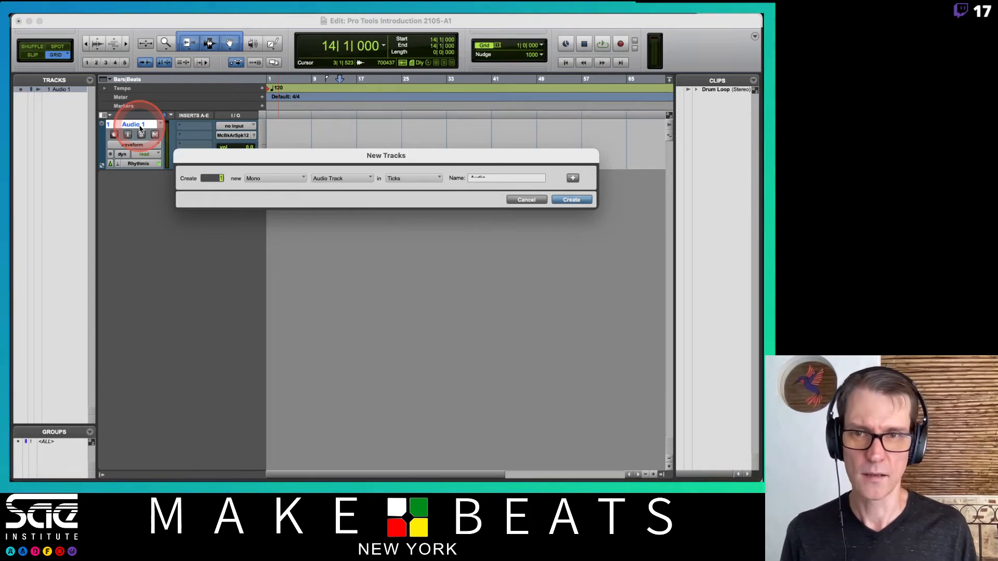
pyautogui.press('Return')
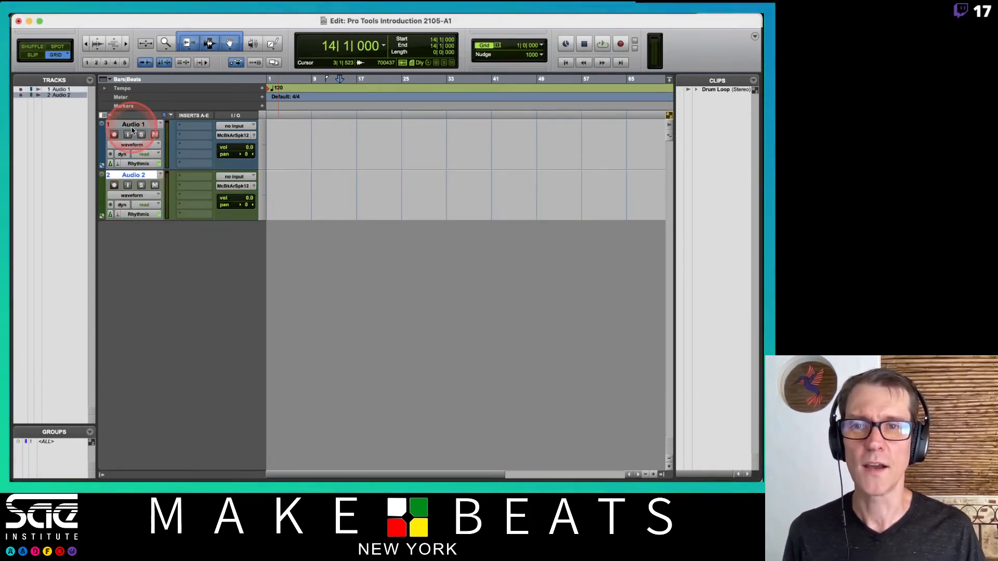
# Rename the Audio 1 track as Left and the Audio 2 track as Right.
pyautogui.doubleClick(132, 130)
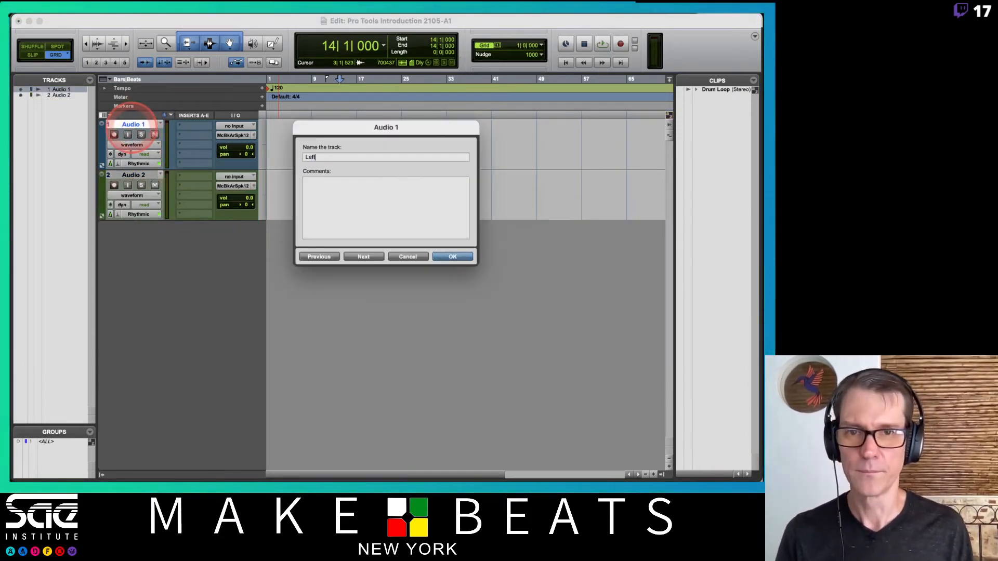
pyautogui.press('Return')
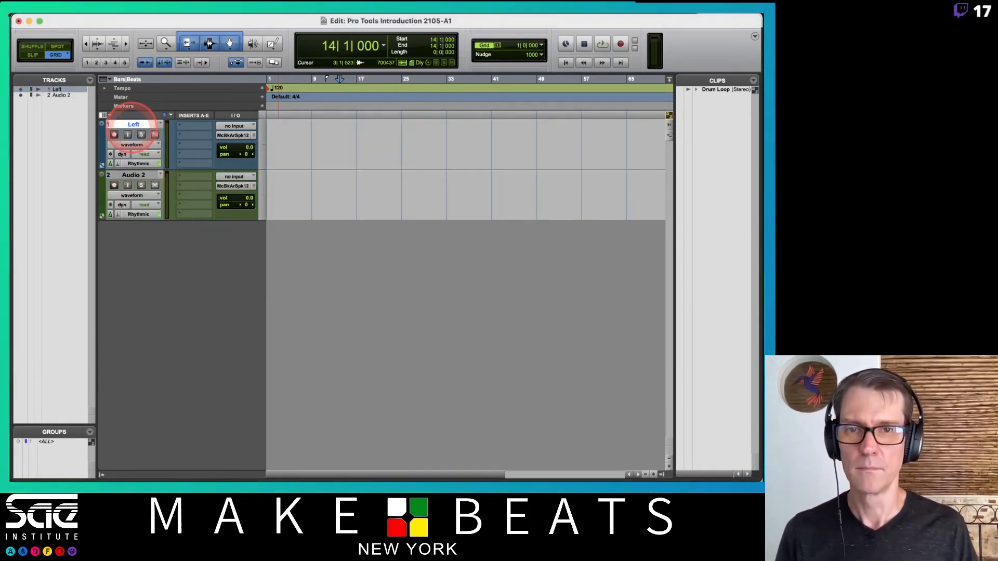
pyautogui.doubleClick(133, 177)
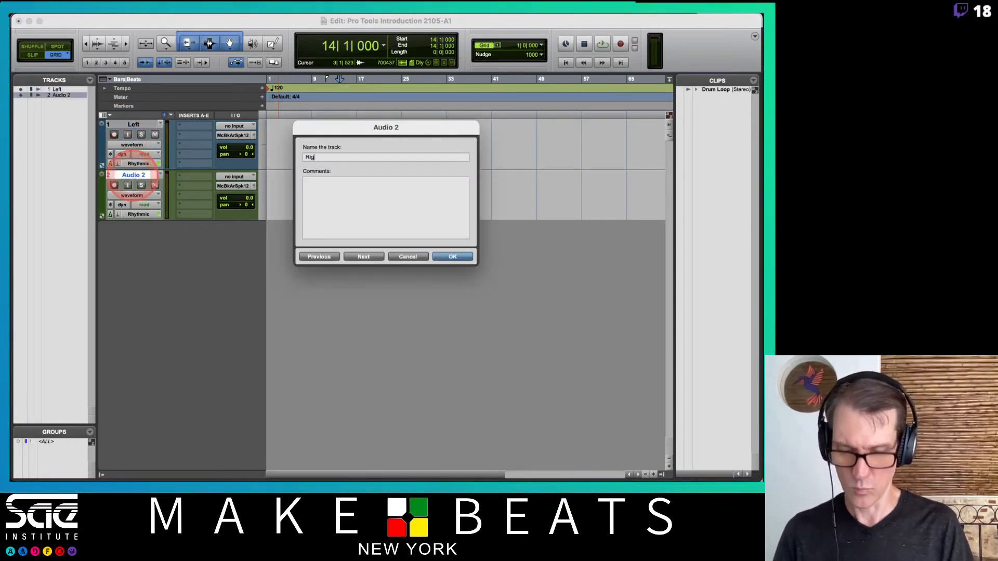
pyautogui.press('Return')
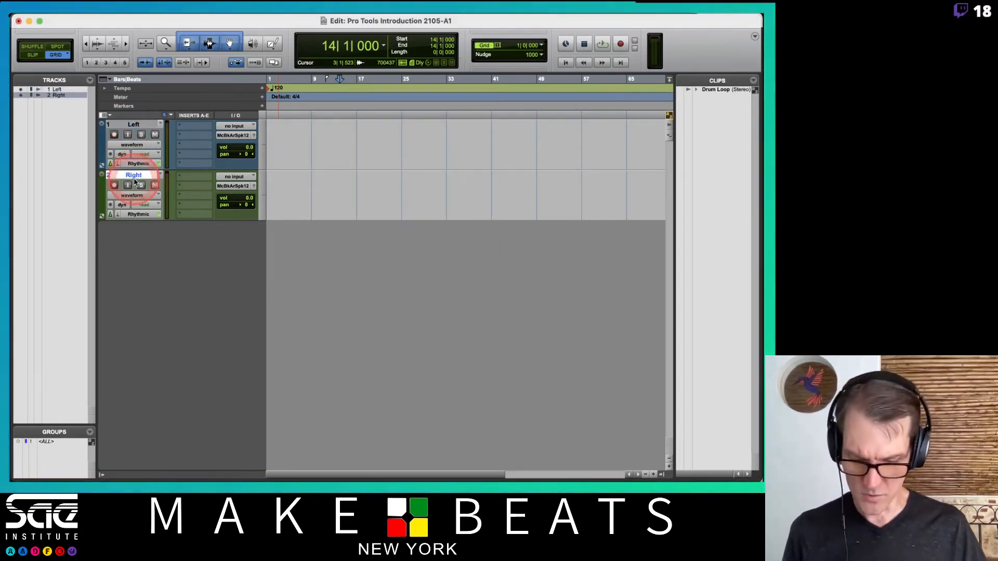
# Create one new stereo audio track in ticks and name it Stereo.
pyautogui.press('super+shift+n')
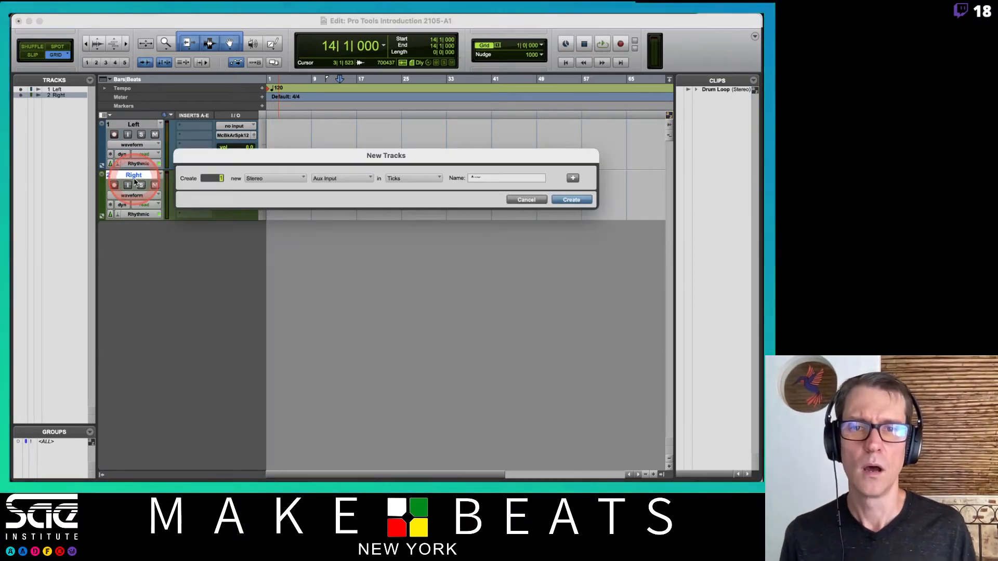
pyautogui.press('Return')
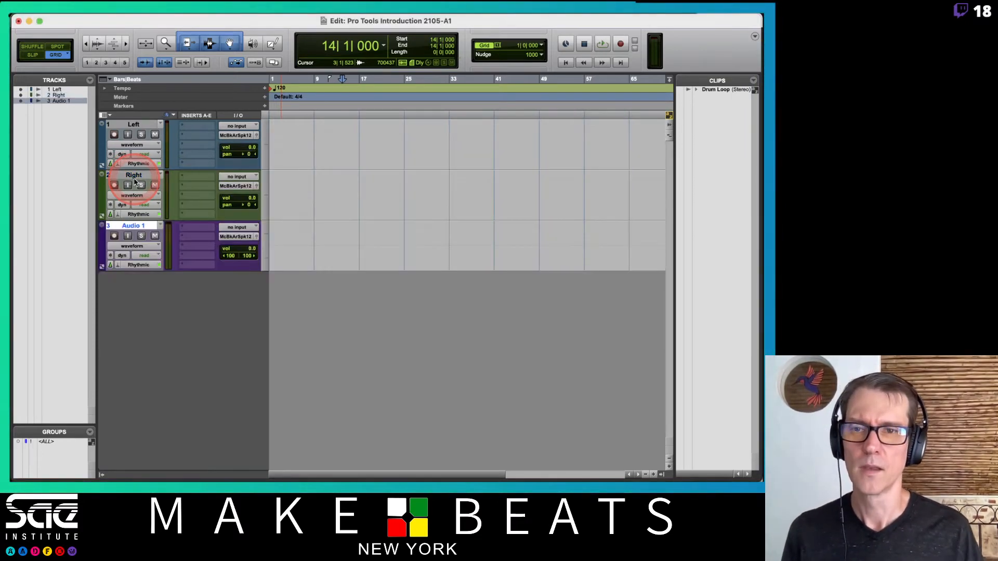
pyautogui.doubleClick(130, 227)
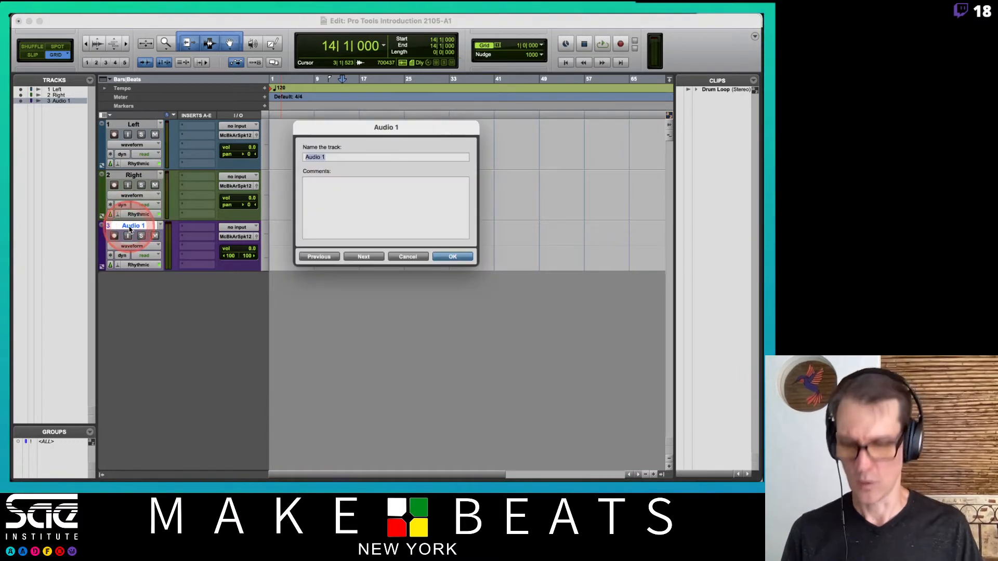
pyautogui.write('Stereo')
pyautogui.press('Return')
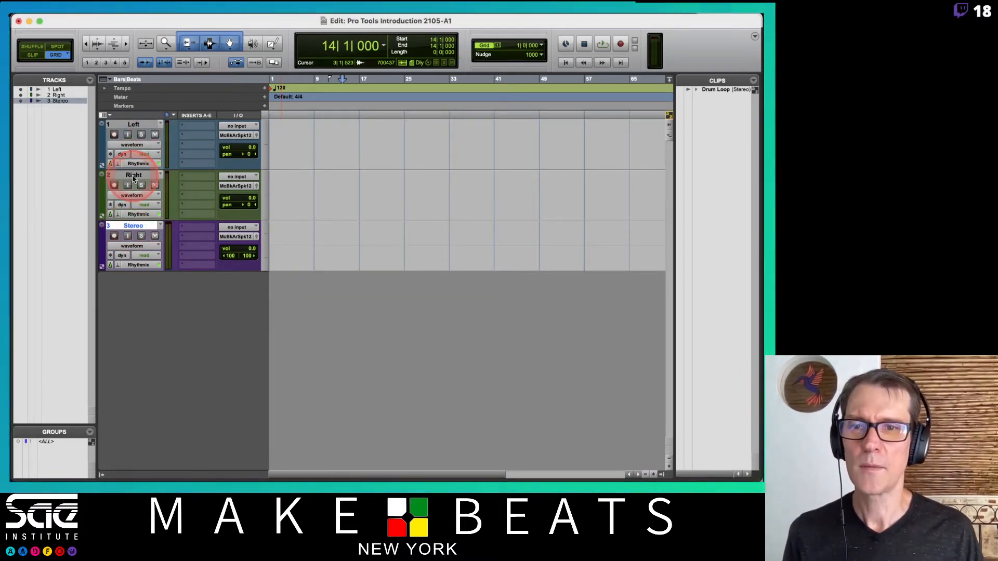
# Select the Left and Right tracks together and give both the same green track color.
pyautogui.click(134, 124)
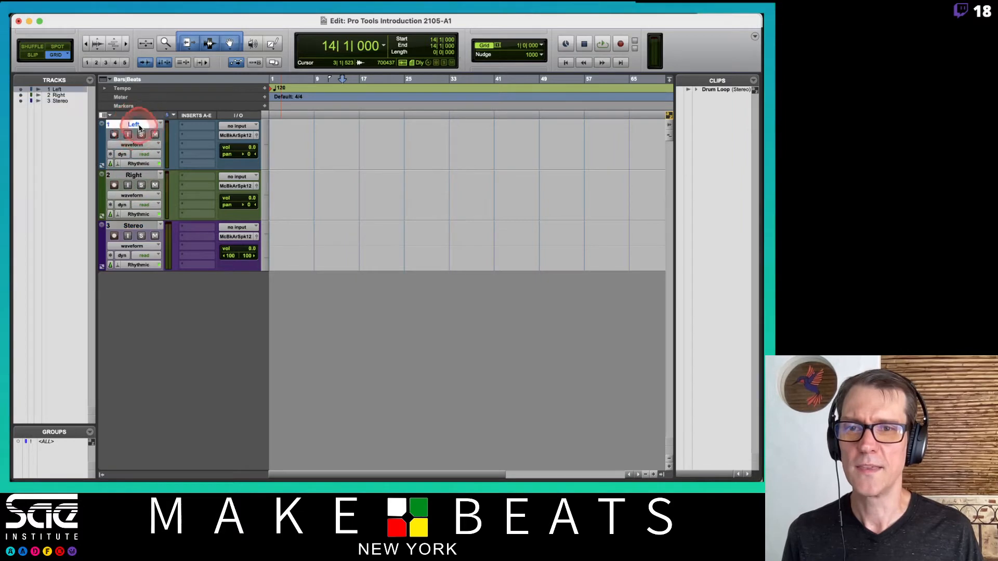
pyautogui.keyDown('shift'); pyautogui.click(134, 175); pyautogui.keyUp('shift')
pyautogui.doubleClick(103, 200)
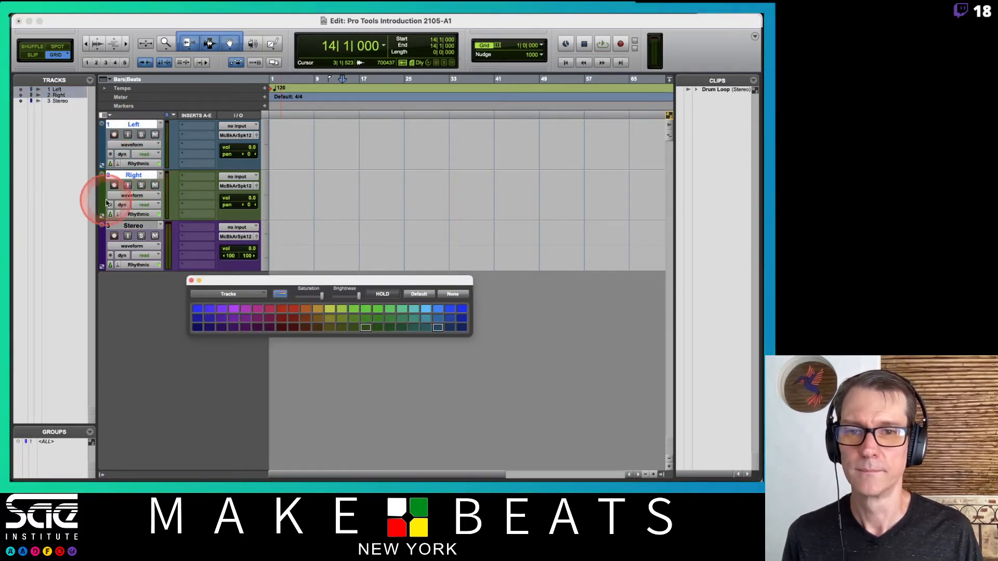
pyautogui.click(191, 281)
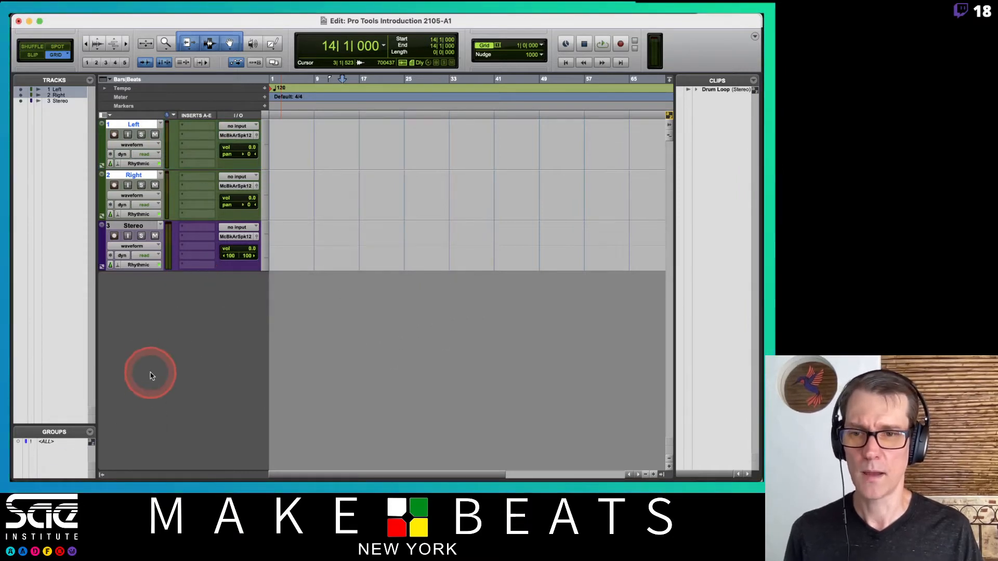
pyautogui.click(15, 462)
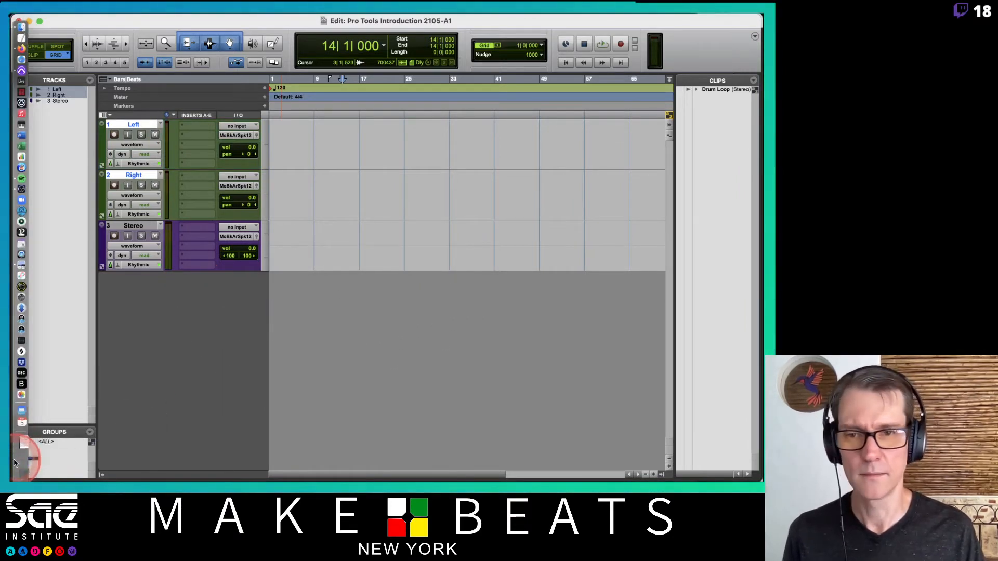
pyautogui.click(191, 280)
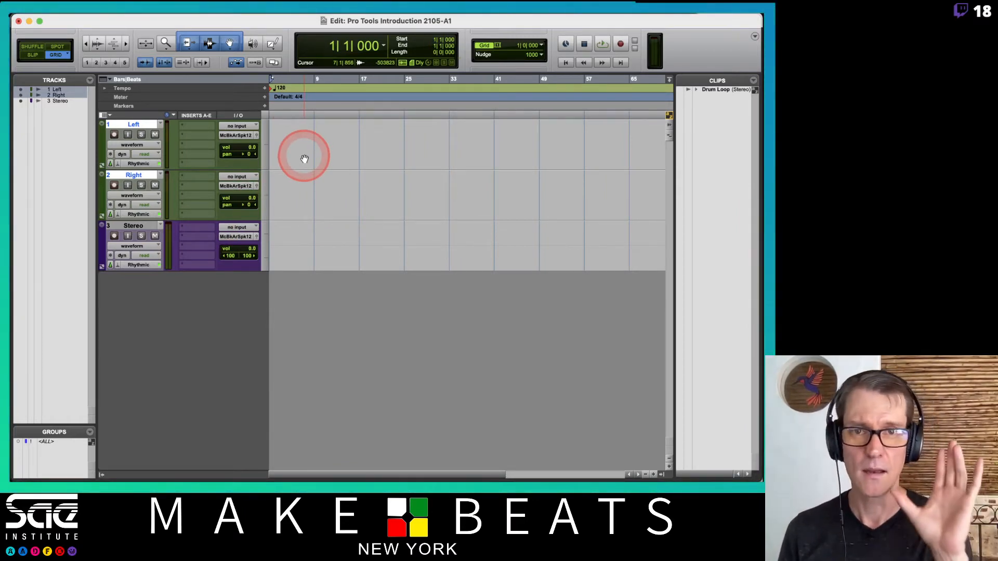
# Switch to the 03 PT Intro-Review.pdf notes and review the page on interleaved and non-interleaved files.
pyautogui.press('super+Tab')
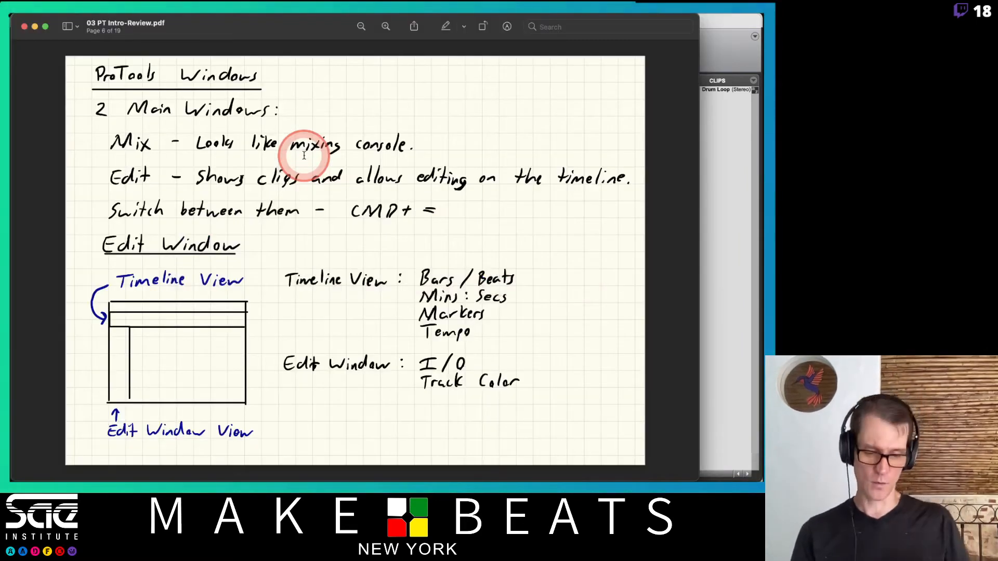
pyautogui.press('Left')
pyautogui.press('Left')
pyautogui.press('Left')
pyautogui.press('Right')
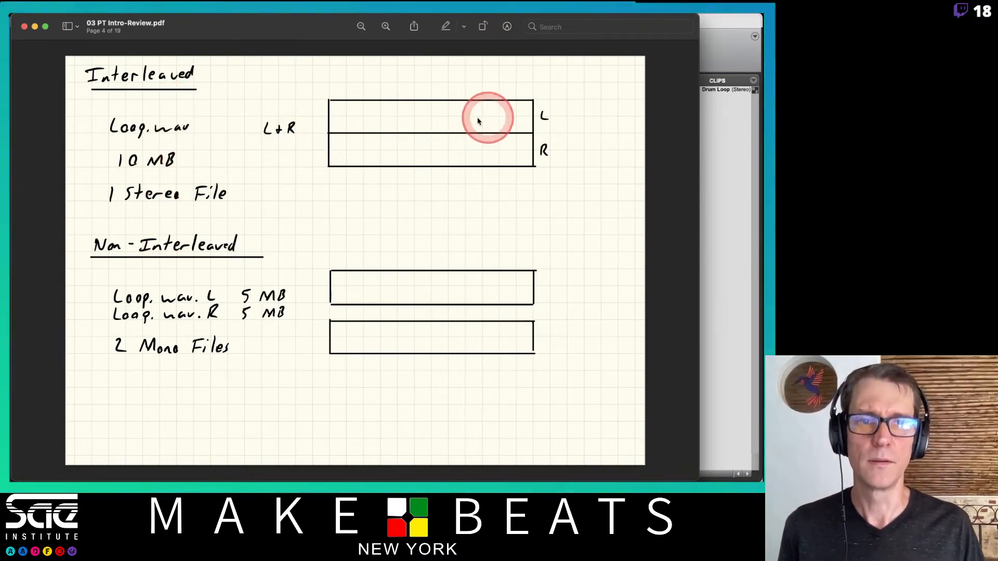
# Return to Pro Tools, widen the Clips list and expand the stereo Drum Loop clip to its two channels.
pyautogui.click(725, 129)
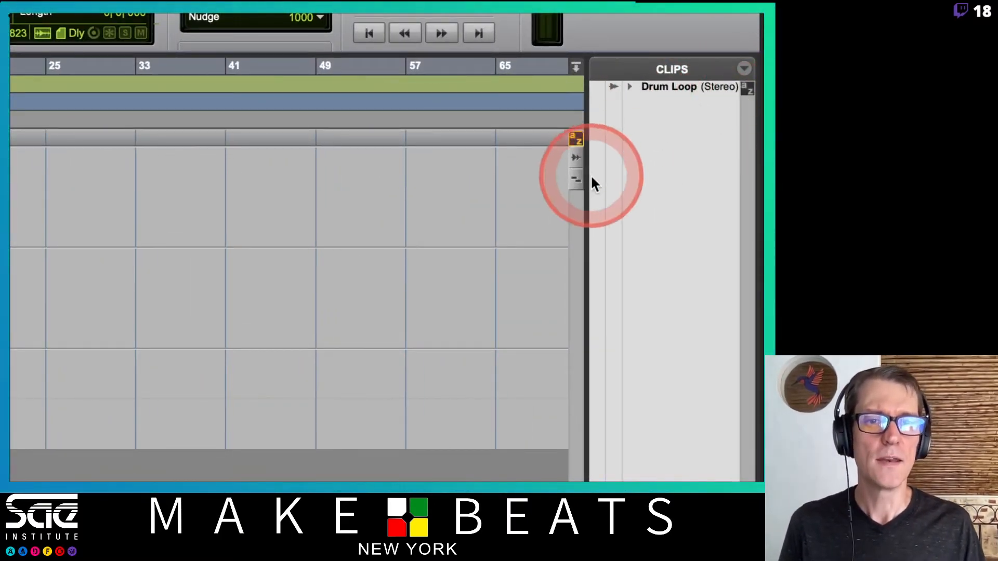
pyautogui.moveTo(586, 183); pyautogui.dragTo(540, 185)
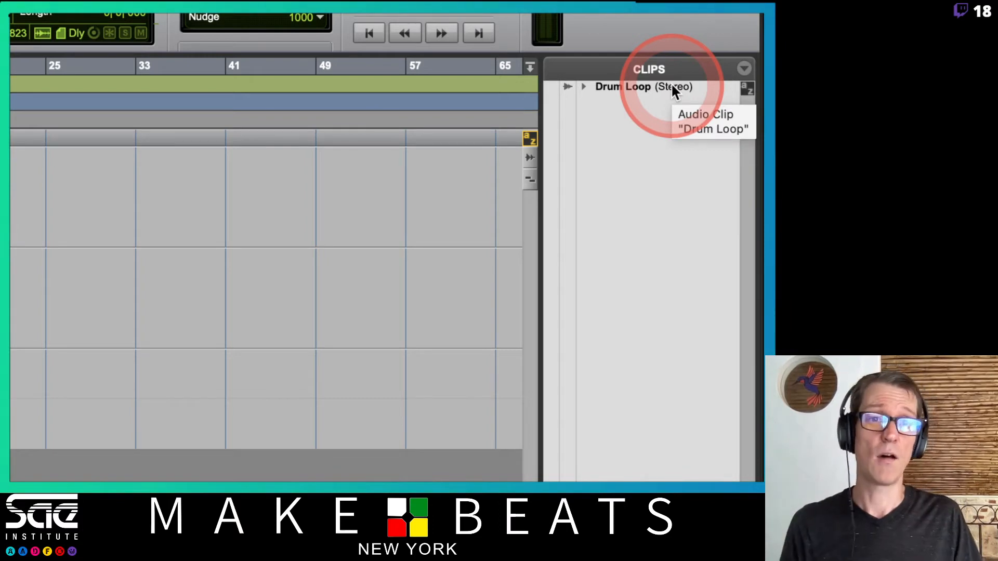
pyautogui.click(584, 88)
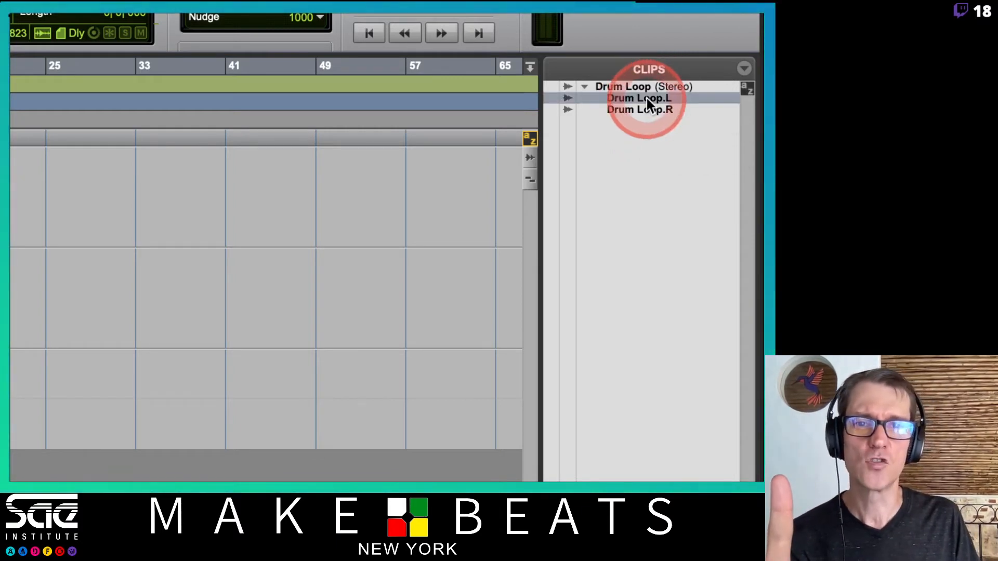
# Place the Drum Loop.L clip on the Left track, move it to start at bar 1, and zoom in.
pyautogui.moveTo(647, 98); pyautogui.dragTo(317, 185)
pyautogui.click(404, 186)
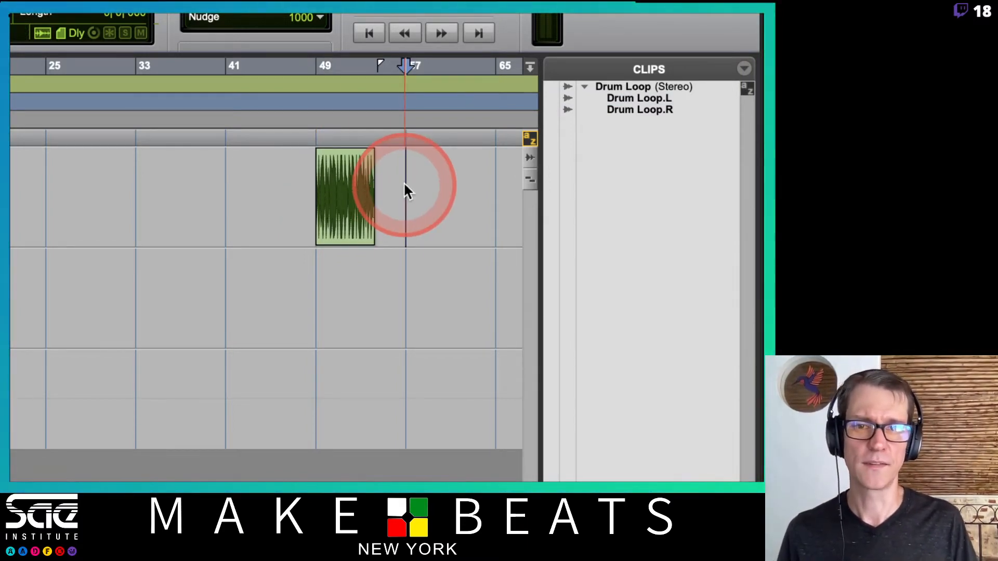
pyautogui.press('t')
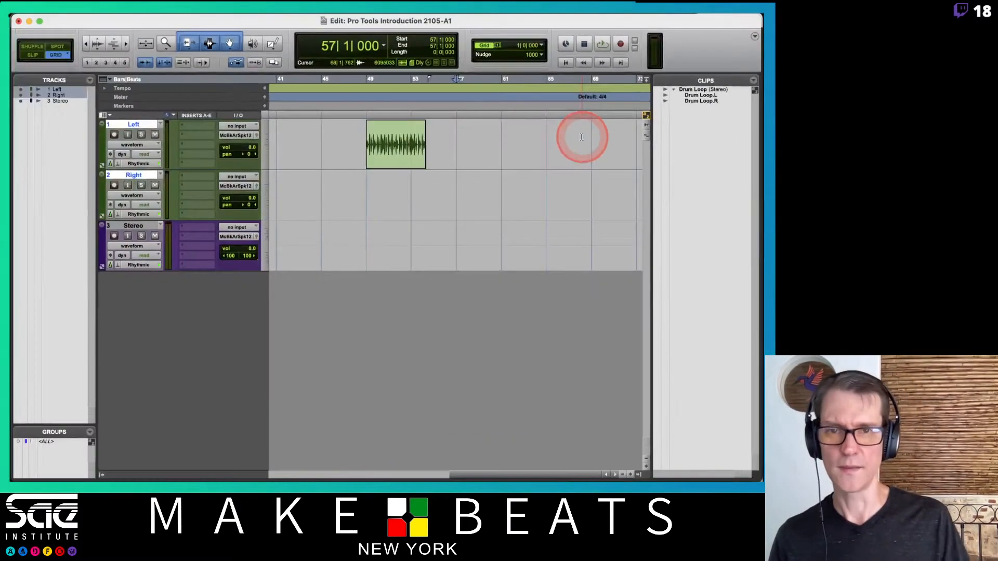
pyautogui.moveTo(396, 156); pyautogui.dragTo(249, 145)
pyautogui.press('t')
pyautogui.press('t')
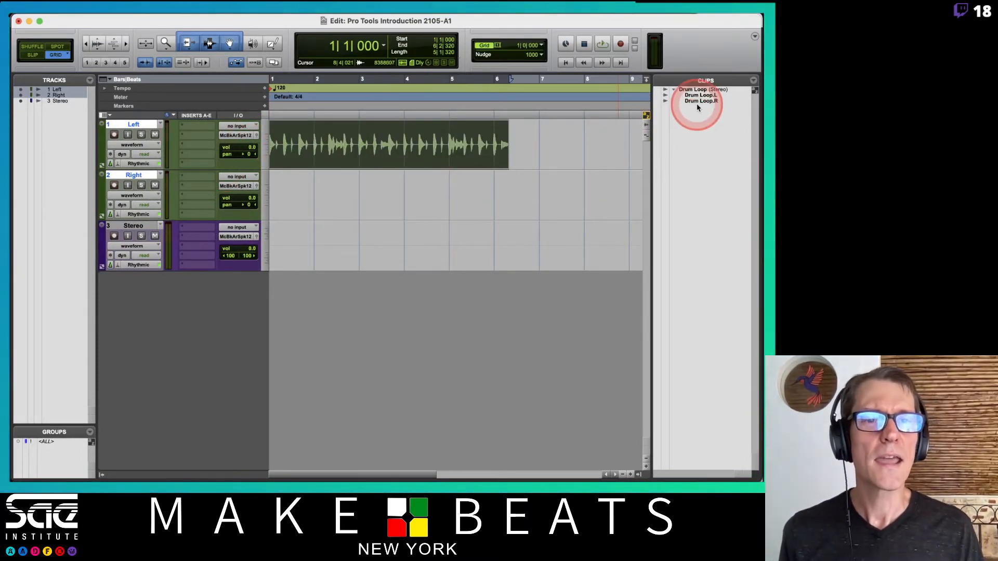
# Place the Drum Loop.R clip on the Right track and align its start with bar 1.
pyautogui.moveTo(698, 101); pyautogui.dragTo(466, 213)
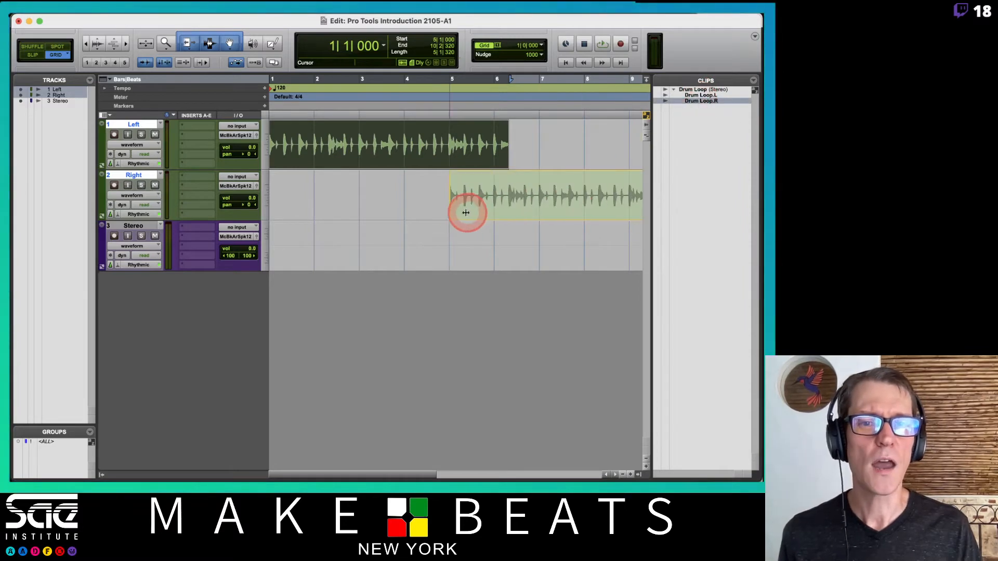
pyautogui.moveTo(526, 200); pyautogui.dragTo(363, 205)
pyautogui.click(691, 126)
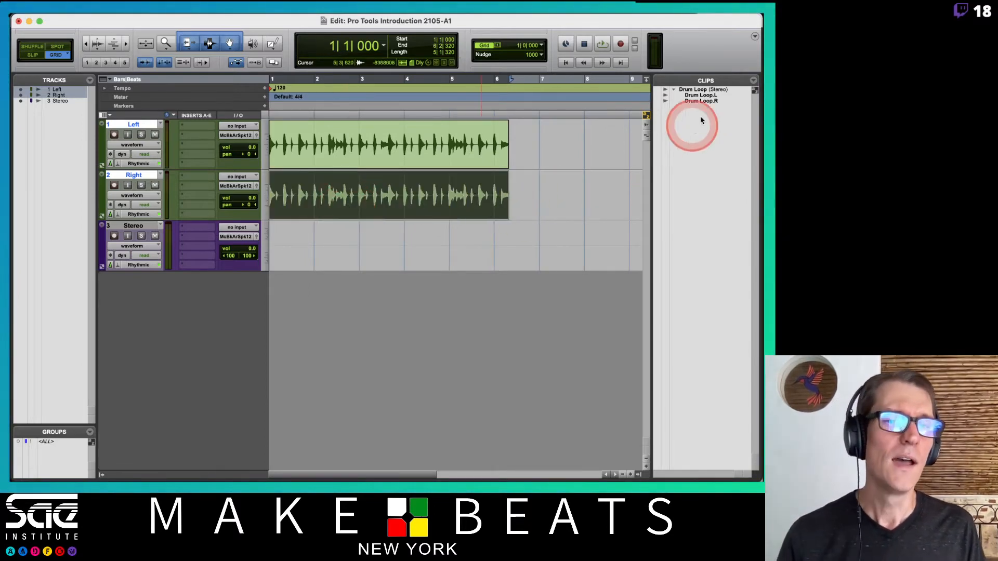
# Collapse the Drum Loop channels in the Clips list and place the stereo Drum Loop clip on the Stereo track at bar 1.
pyautogui.click(685, 104)
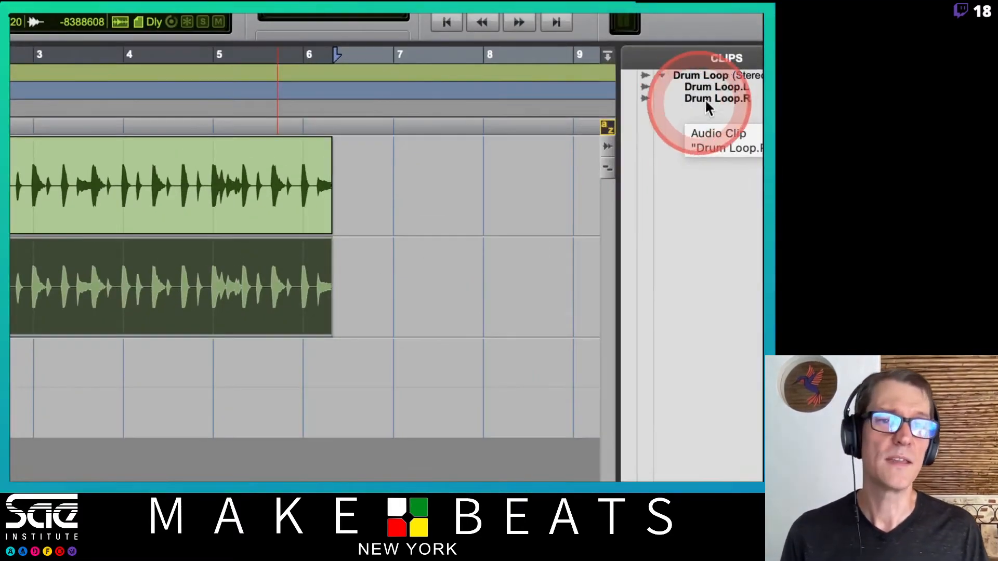
pyautogui.click(706, 95)
pyautogui.click(708, 77)
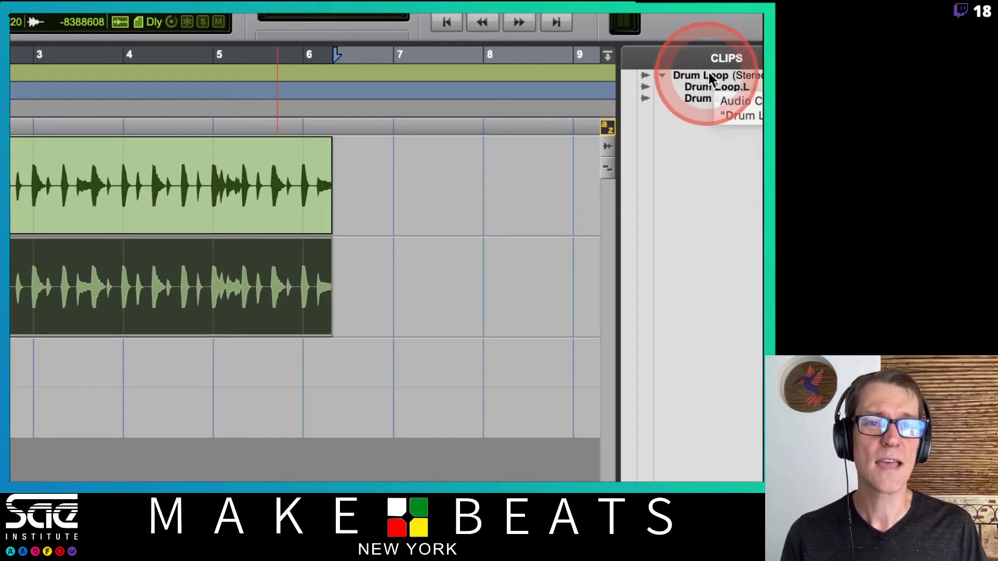
pyautogui.click(661, 76)
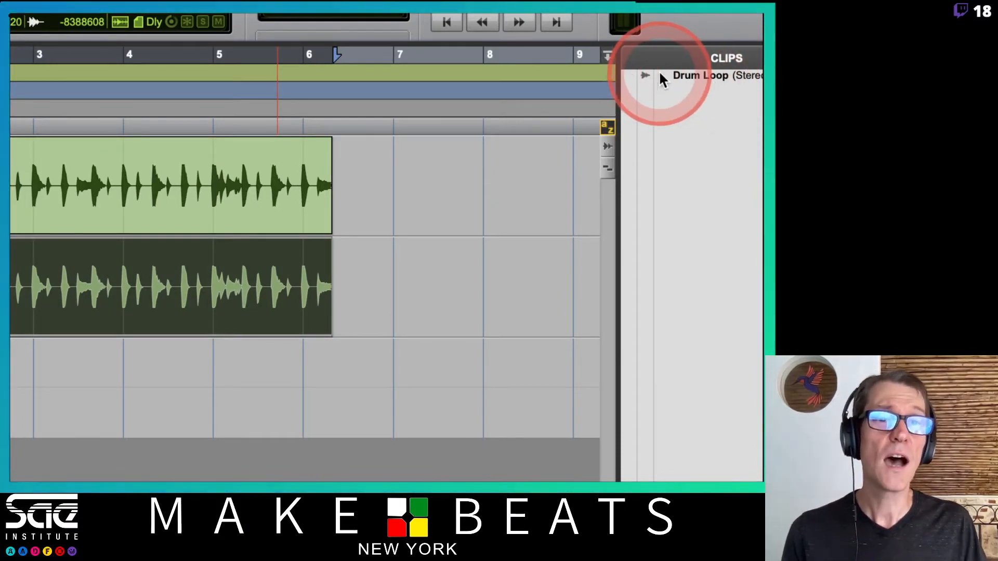
pyautogui.click(699, 76)
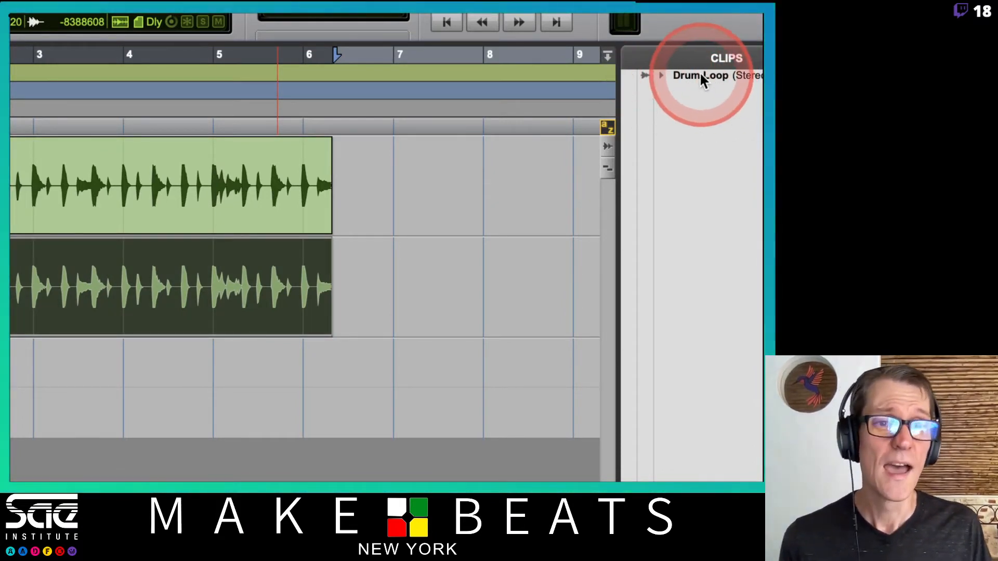
pyautogui.moveTo(698, 74); pyautogui.dragTo(75, 386)
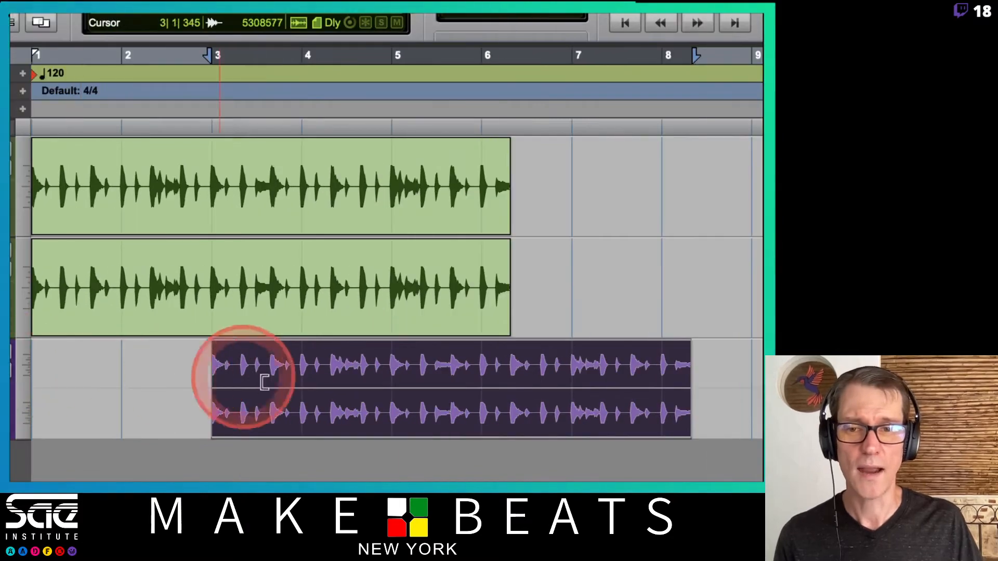
pyautogui.moveTo(335, 426); pyautogui.dragTo(176, 418)
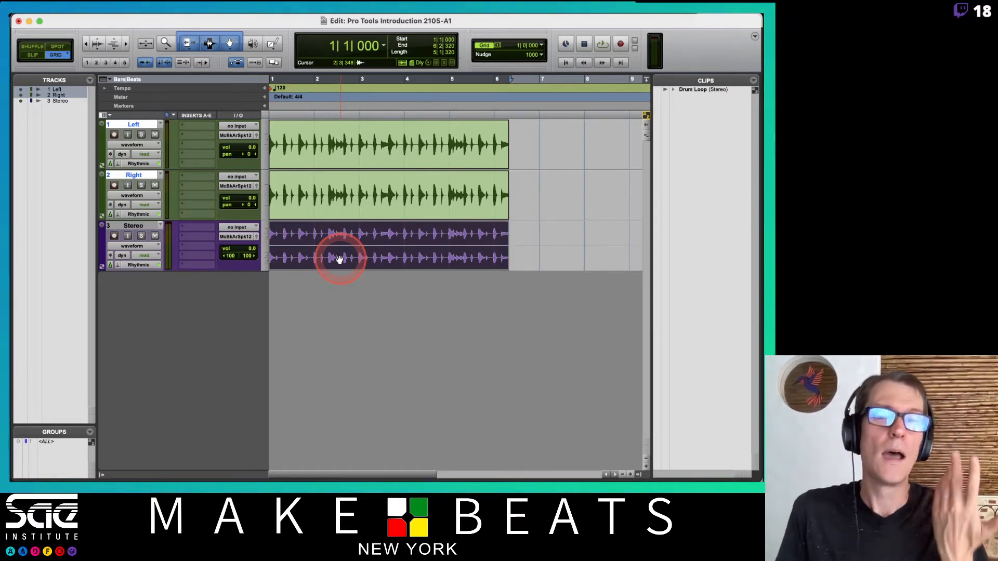
# Switch to the 03 PT Intro-Review.pdf notes and review the getting-started settings and the interleaved file page.
pyautogui.press('super+Tab')
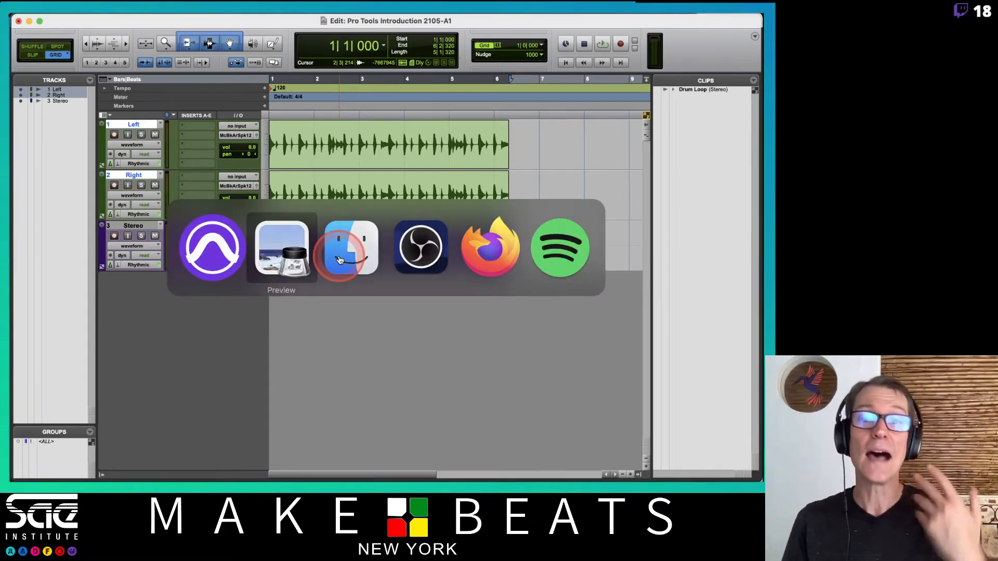
pyautogui.press('Left')
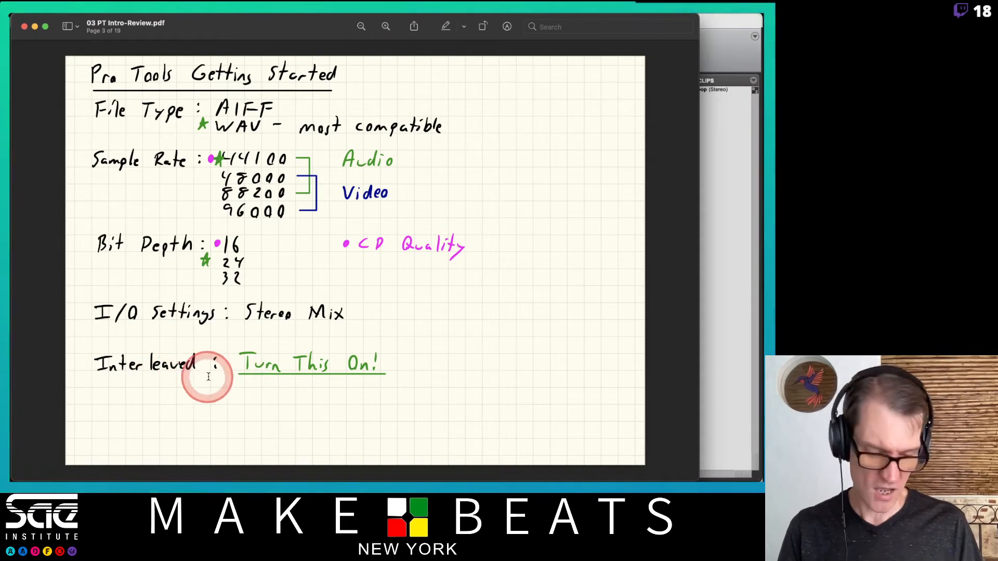
pyautogui.press('Right')
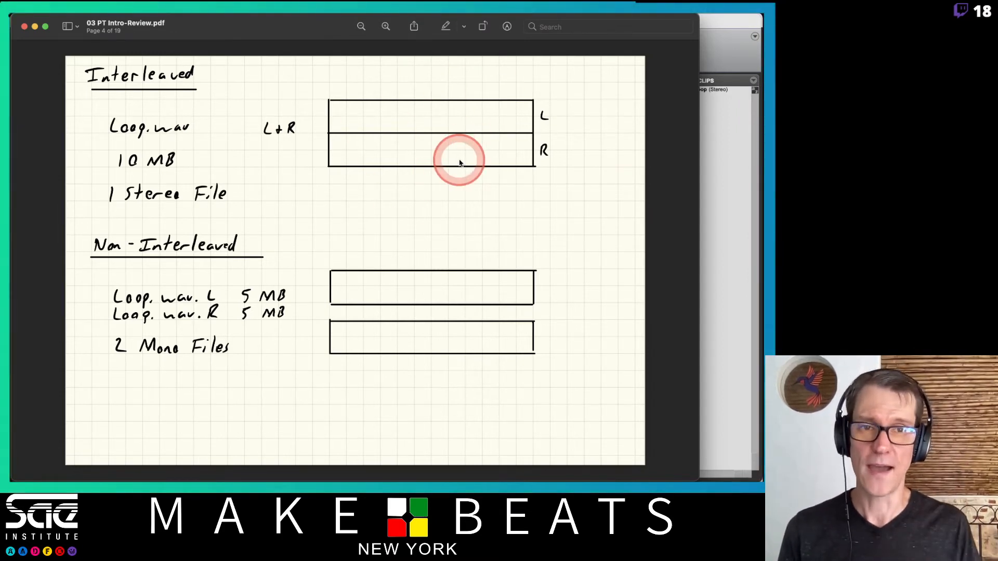
# Compare the Drum Loop clip in Pro Tools with Drum Loop.wav in Finder's PT 1 Lab Audio Files folder.
pyautogui.press('super+Tab')
pyautogui.click(695, 91)
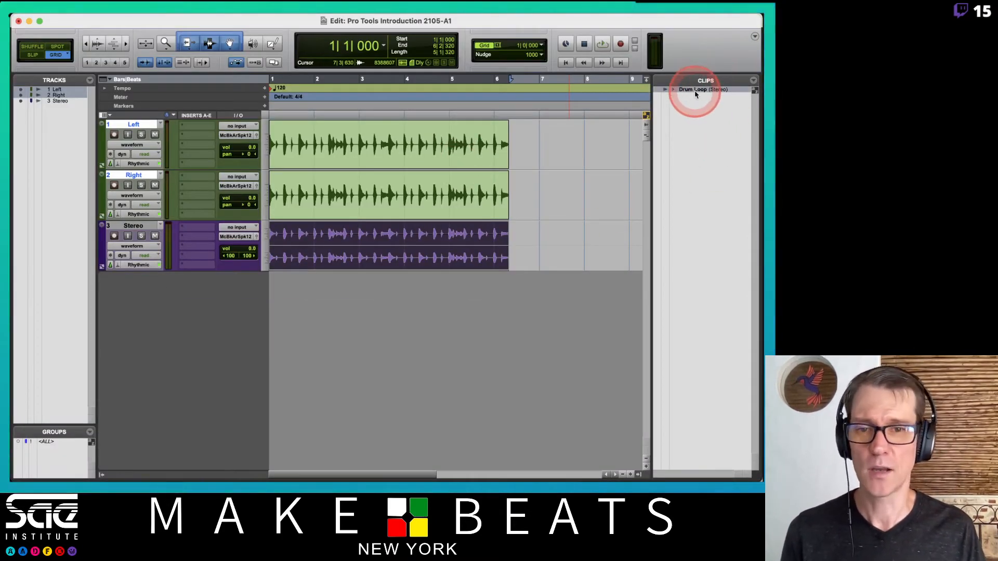
pyautogui.press('super+Tab')
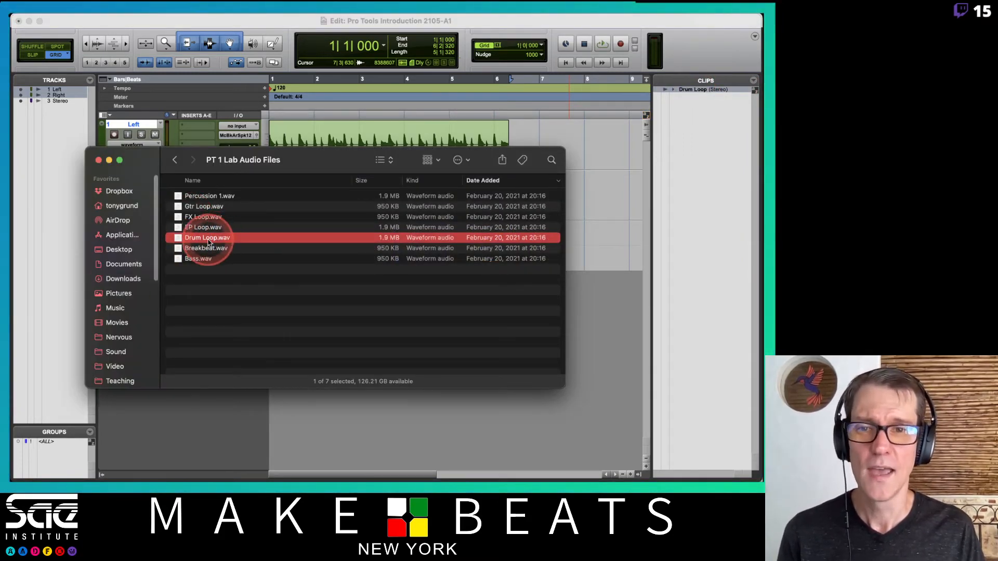
# Try placing a second copy of the stereo Drum Loop clip on the Stereo track in Pro Tools, and delete that copy.
pyautogui.click(718, 182)
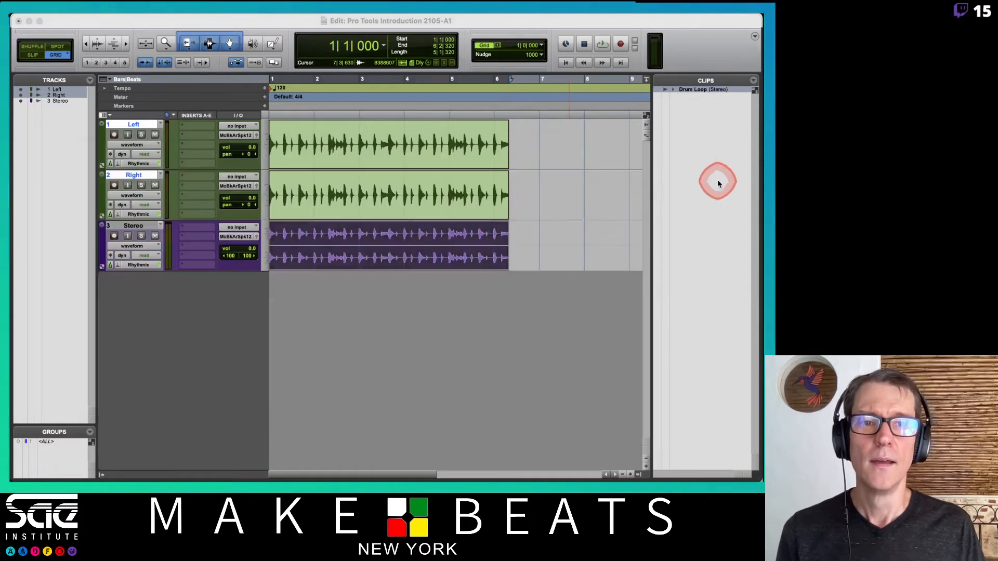
pyautogui.moveTo(700, 91); pyautogui.dragTo(572, 250)
pyautogui.press('Delete')
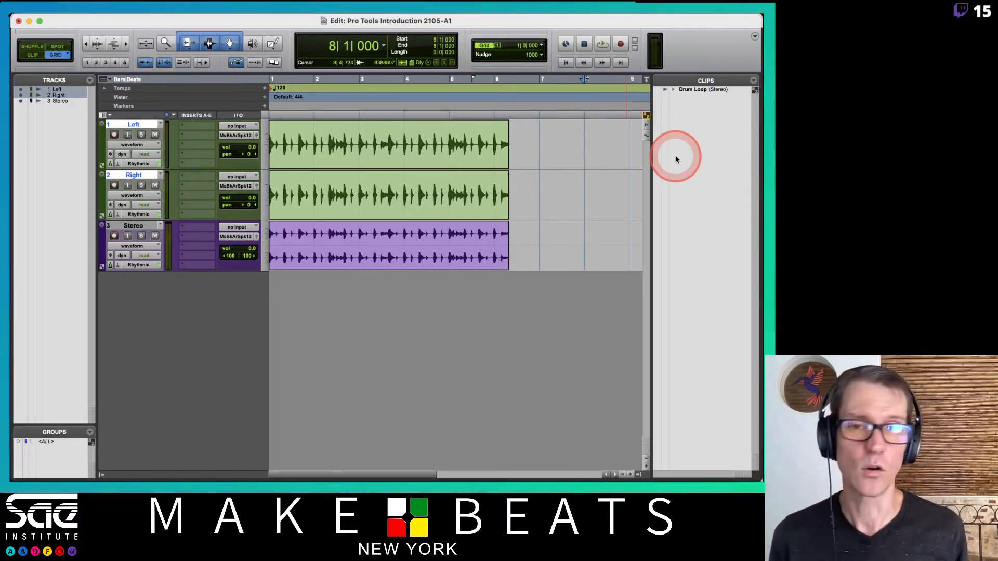
# Compare the PDF notes on interleaved files with the audio files in Finder's PT 1 Lab Audio Files folder, and return to Pro Tools.
pyautogui.press('super+Tab')
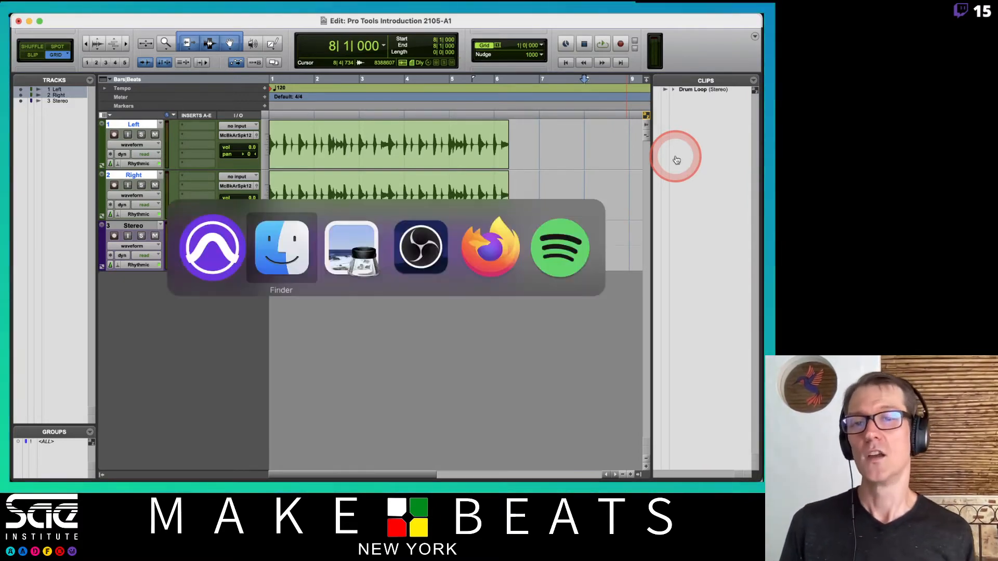
pyautogui.press('super+Tab')
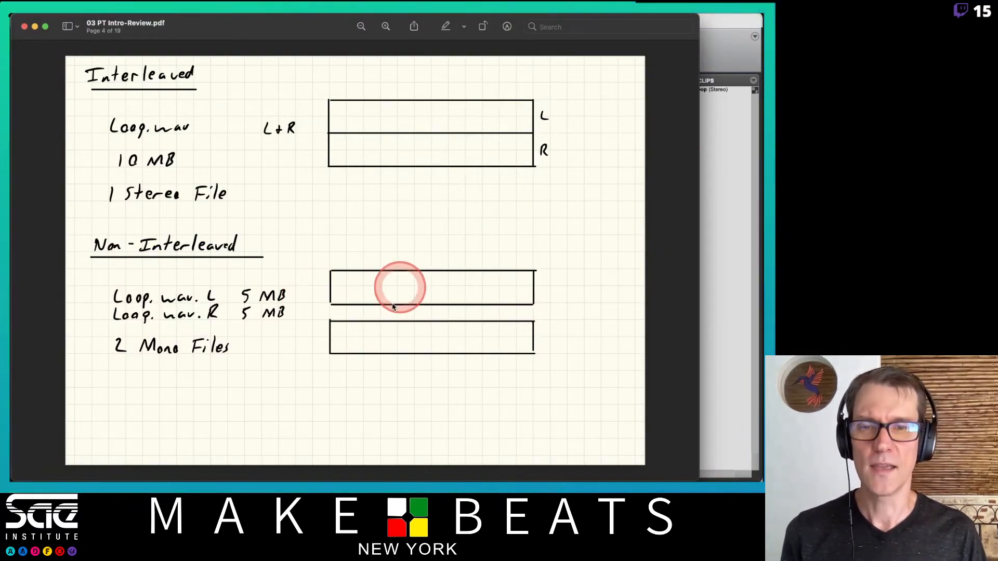
pyautogui.press('super+Tab')
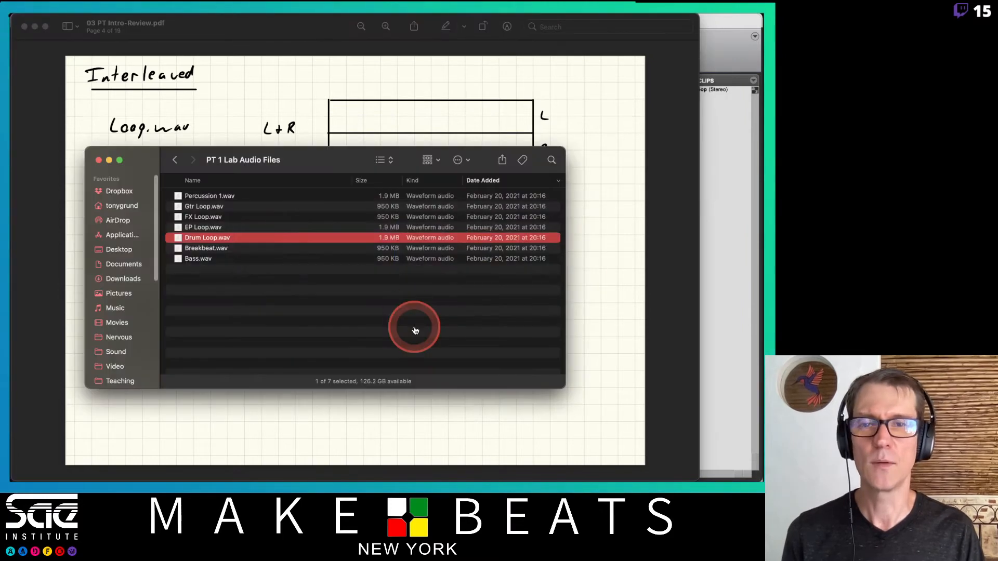
pyautogui.click(207, 208)
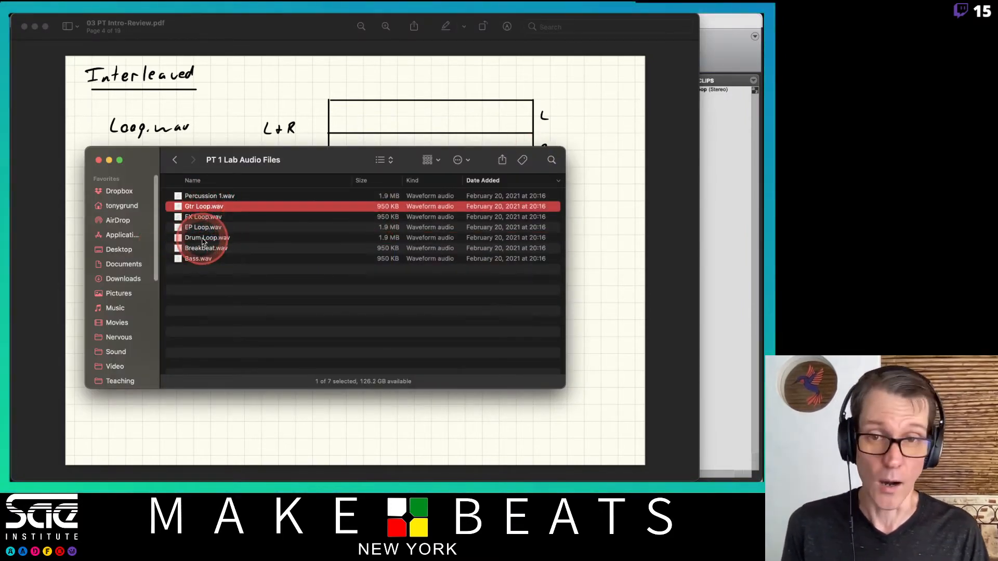
pyautogui.press('super+Tab')
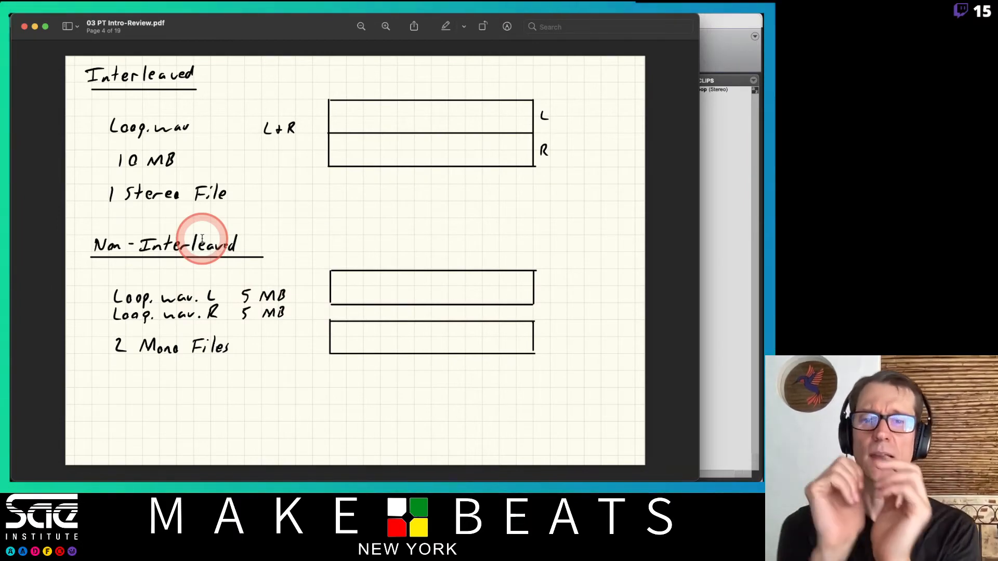
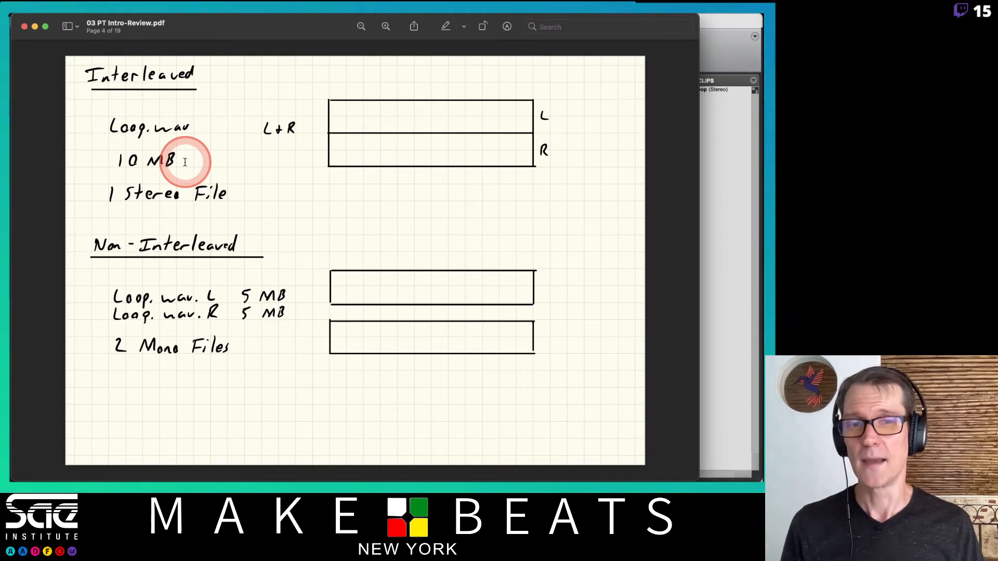
pyautogui.click(724, 46)
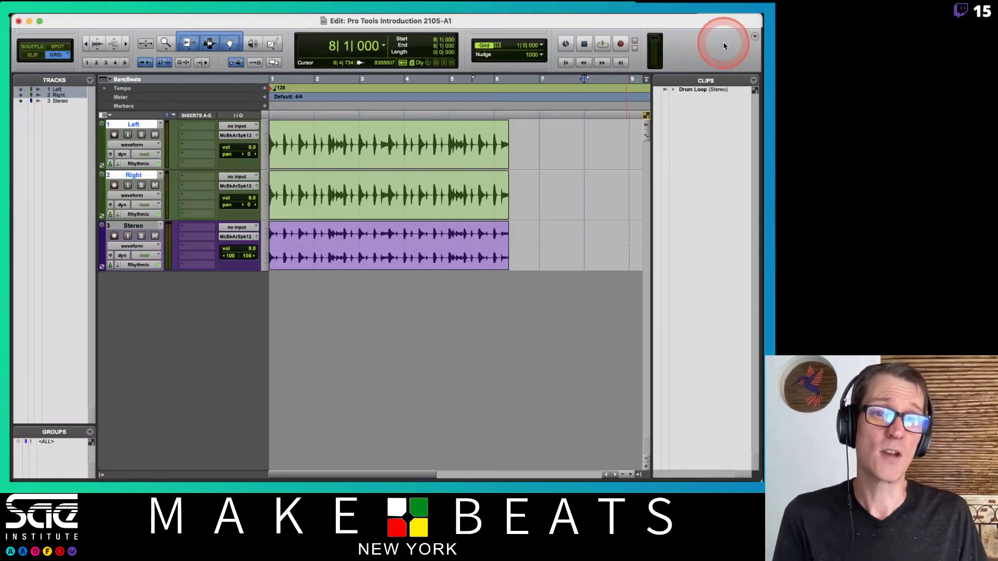
# Set the Stereo track's height to large, and delete the selected Left and Right tracks along with their active clips.
pyautogui.click(266, 258)
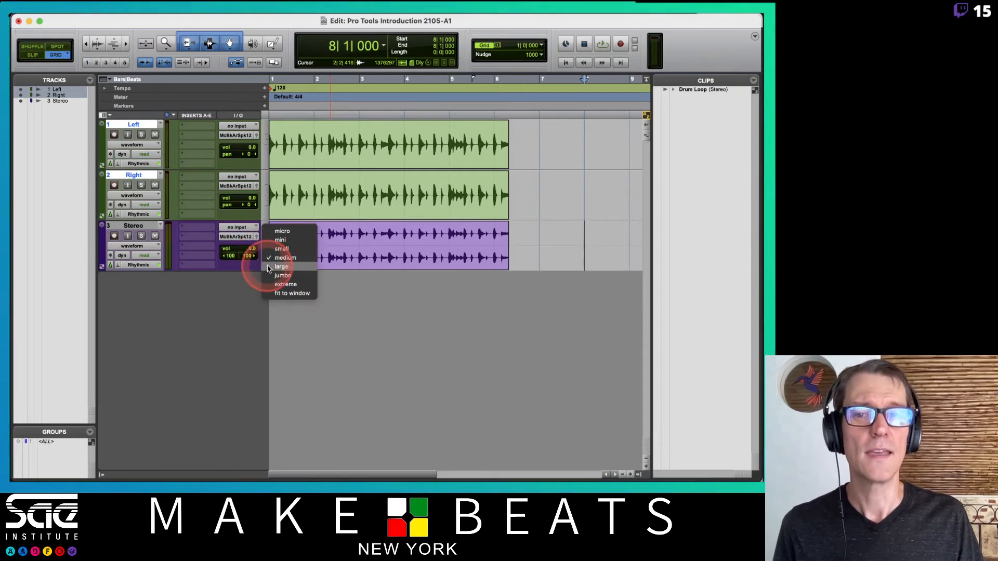
pyautogui.click(266, 267)
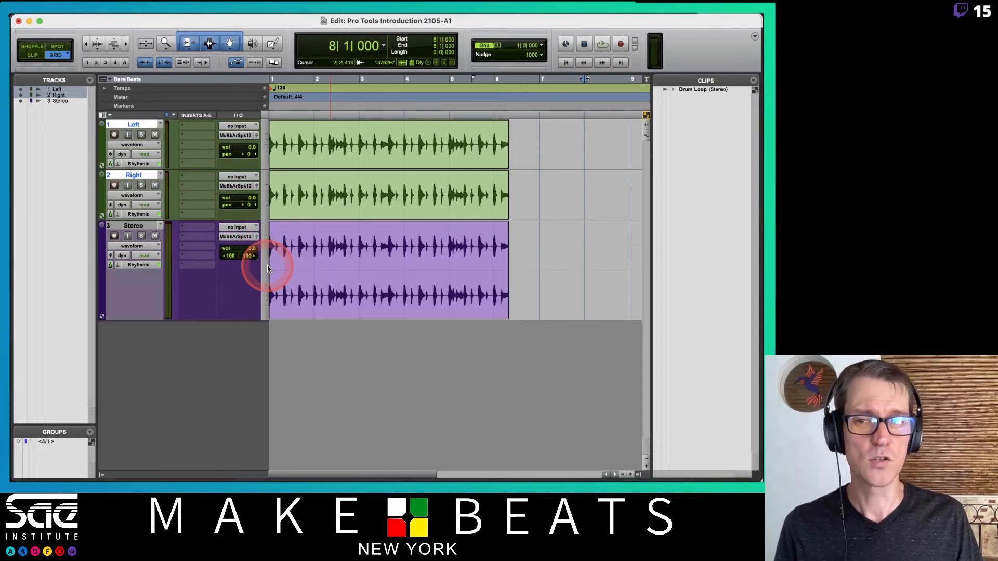
pyautogui.rightClick(138, 123)
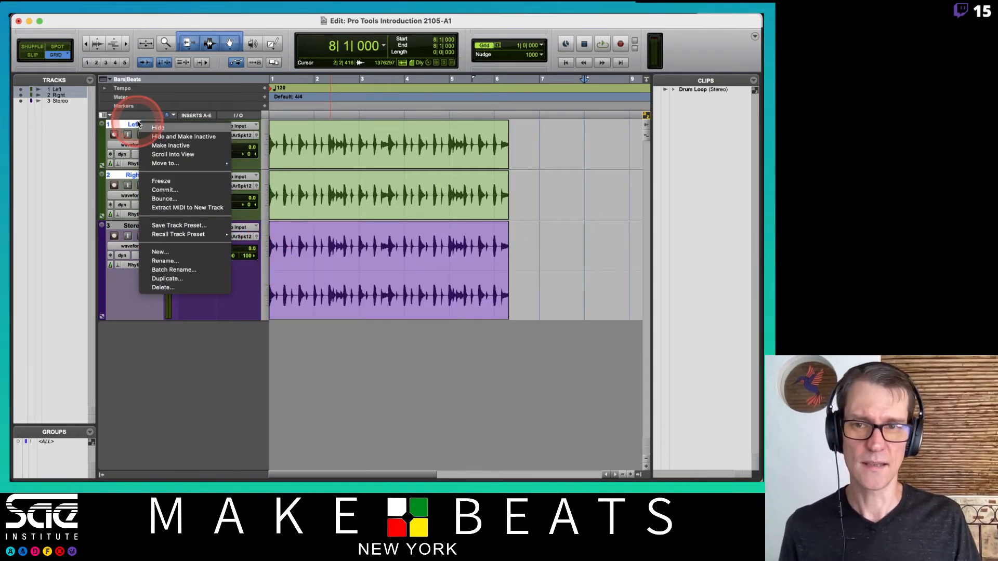
pyautogui.click(170, 288)
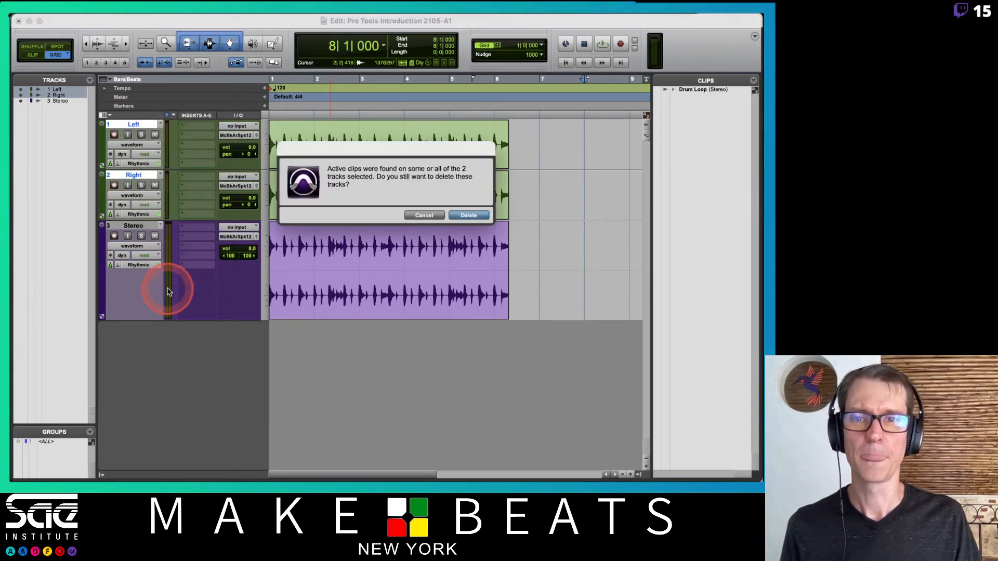
pyautogui.click(465, 215)
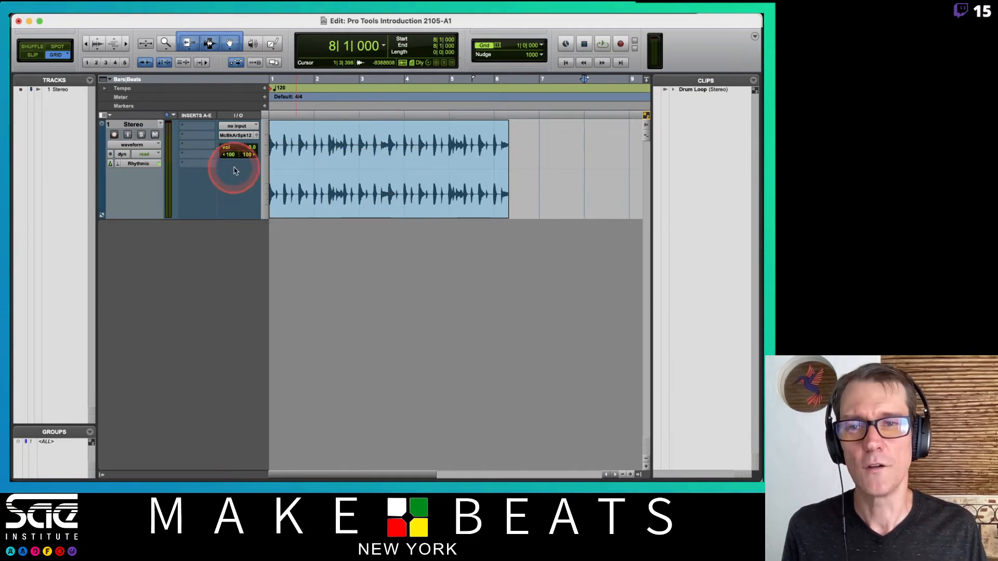
# Split the Stereo track into separate mono tracks.
pyautogui.click(136, 126)
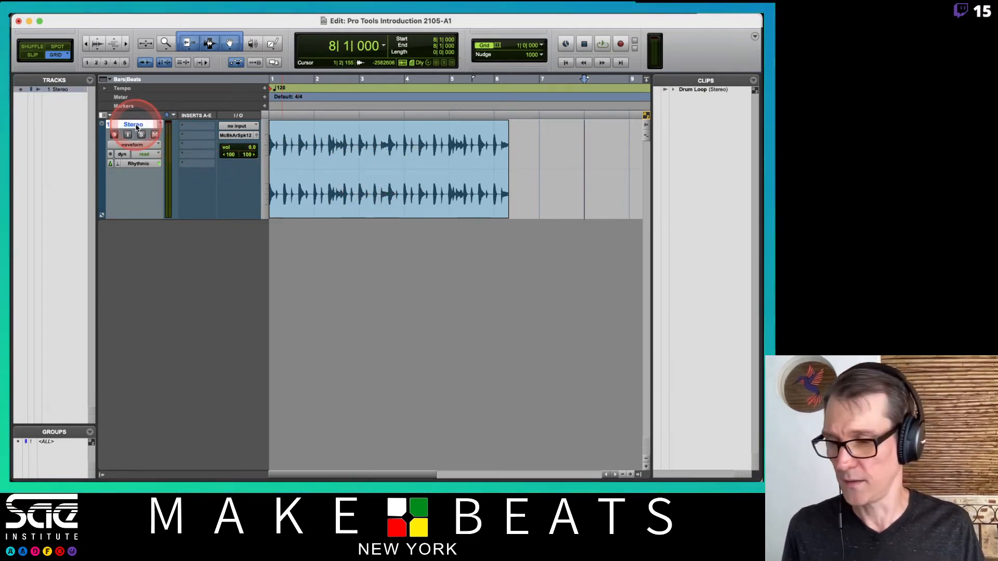
pyautogui.rightClick(137, 127)
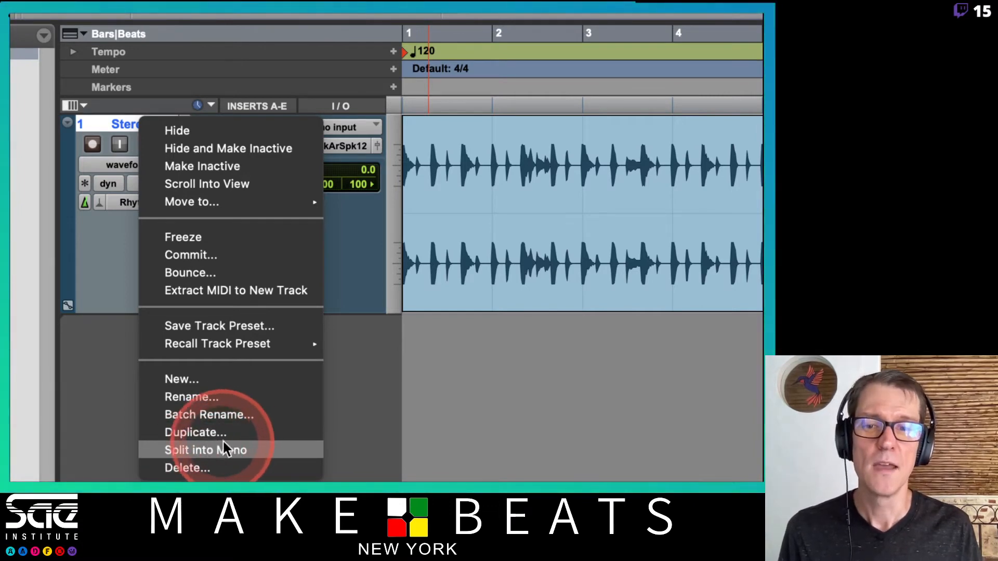
pyautogui.click(208, 448)
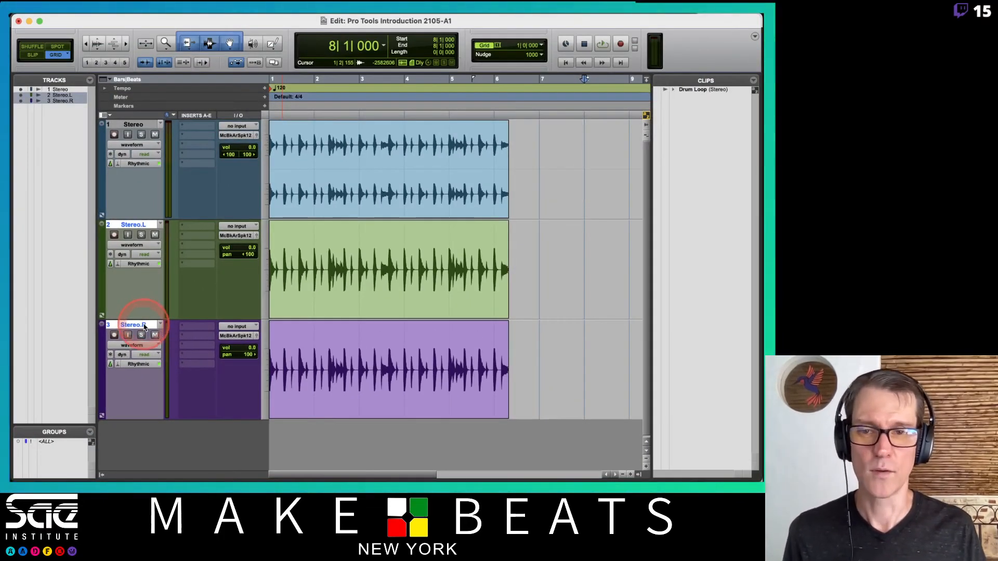
# Delete the Stereo.R track and the original Stereo track, and reset the pan of Stereo.L to center.
pyautogui.click(145, 323)
pyautogui.rightClick(145, 324)
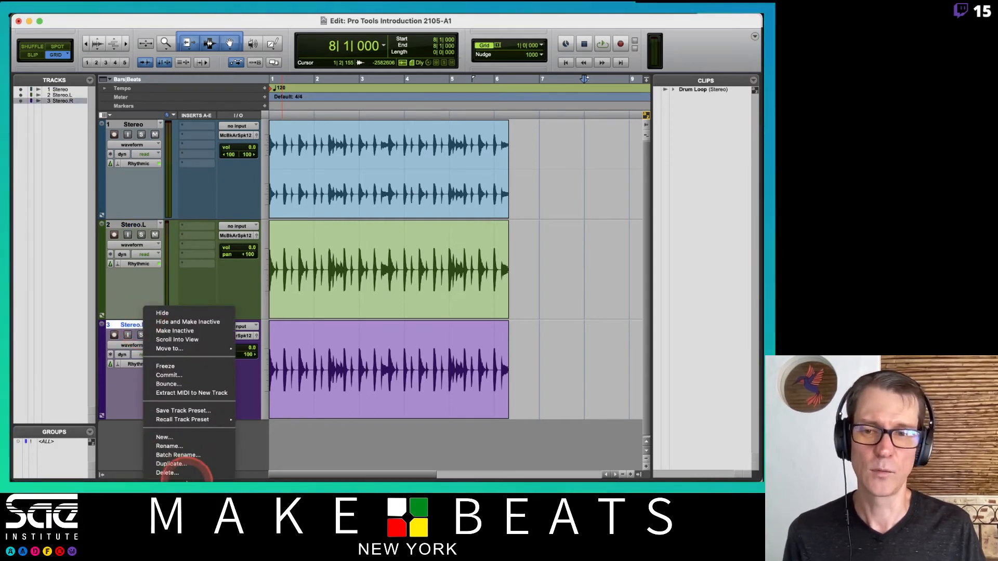
pyautogui.click(181, 472)
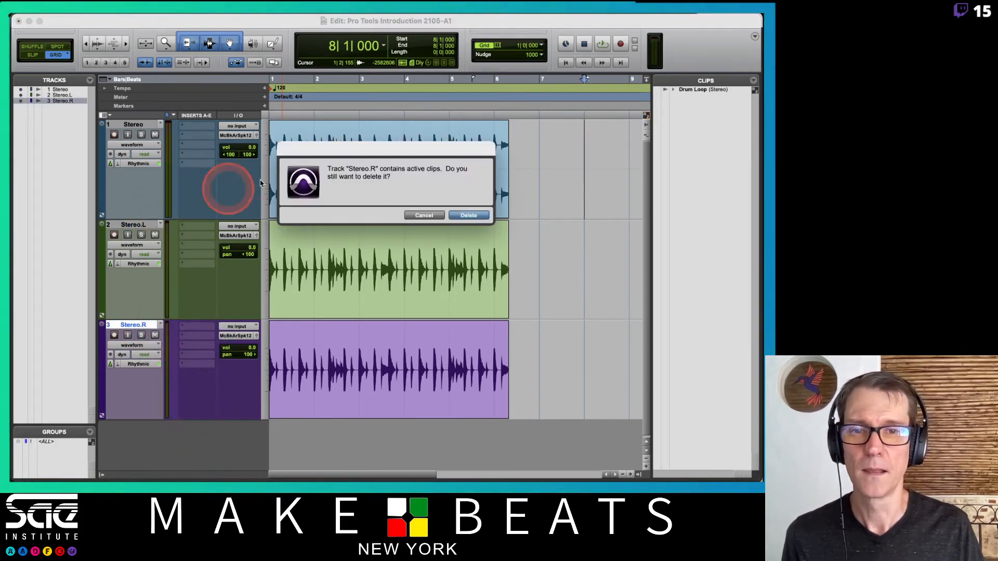
pyautogui.press('Return')
pyautogui.click(145, 126)
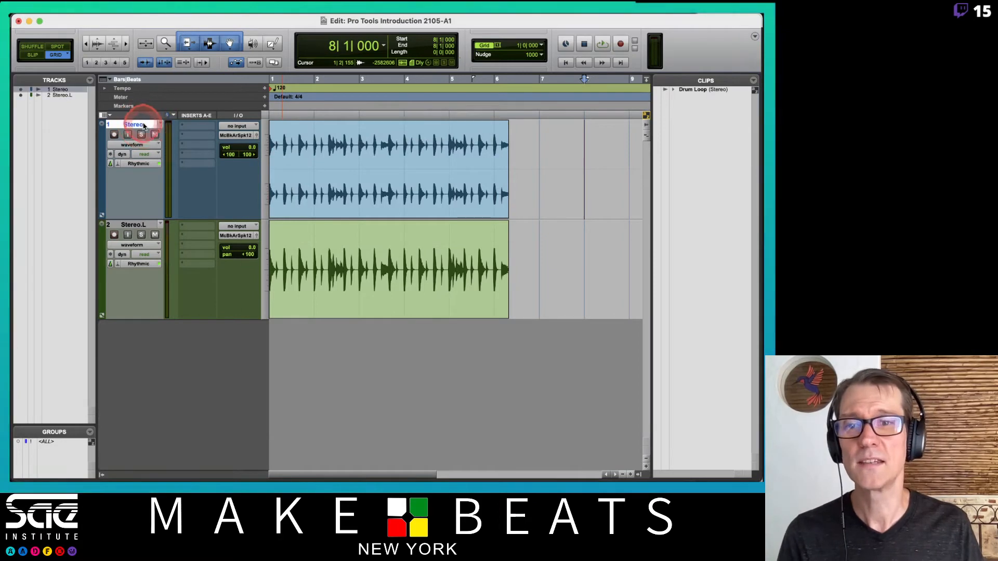
pyautogui.rightClick(144, 126)
pyautogui.click(167, 297)
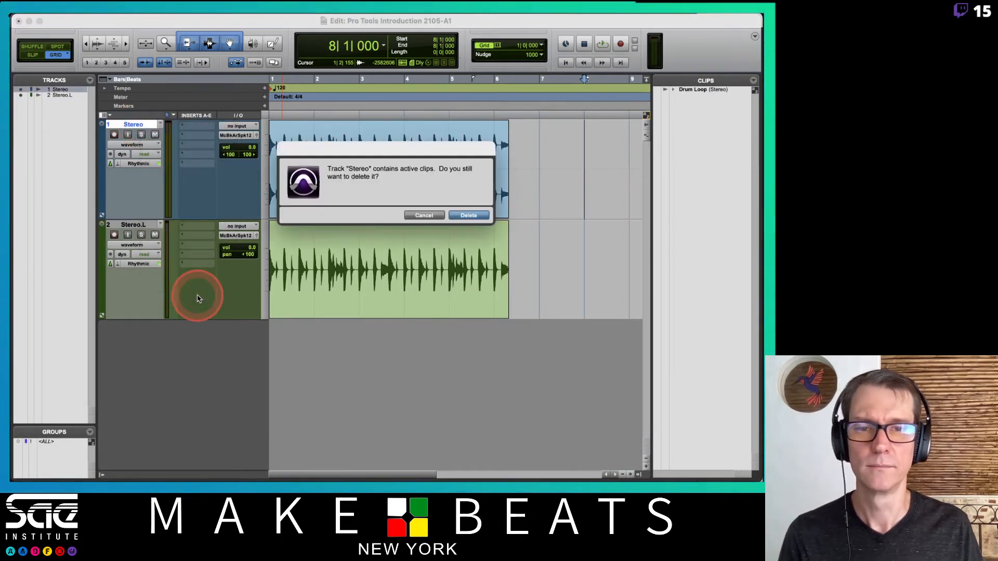
pyautogui.press('Return')
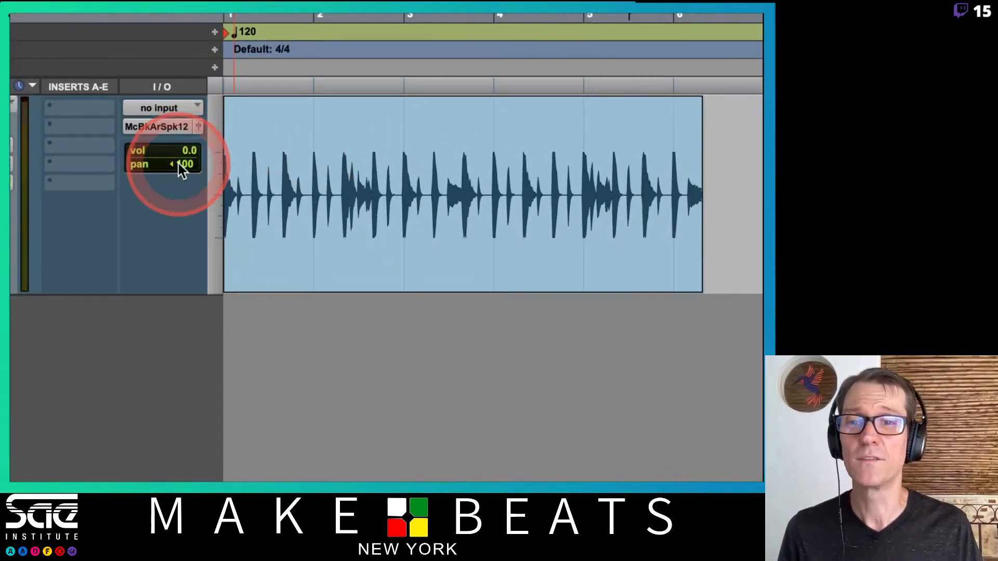
pyautogui.moveTo(179, 163)
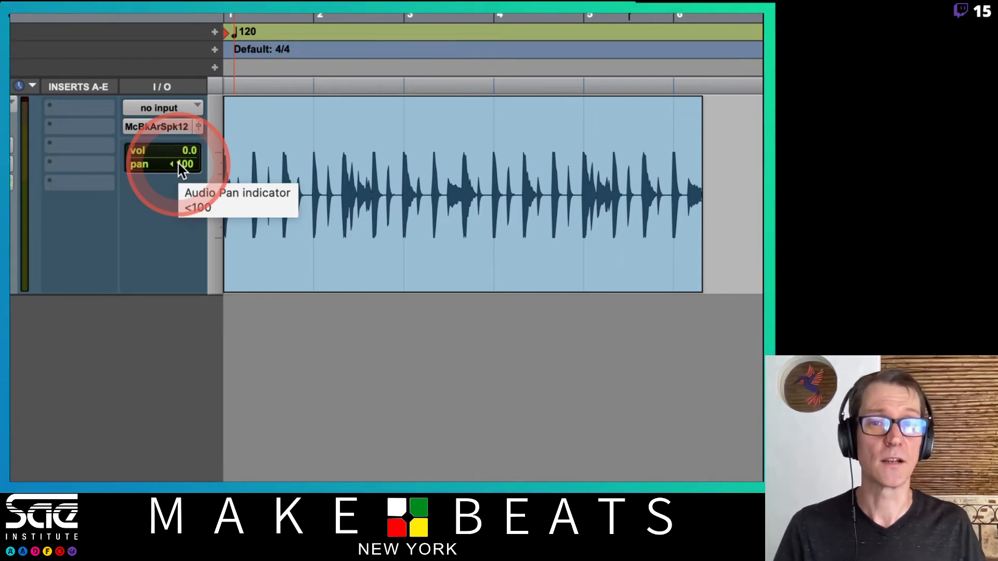
pyautogui.keyDown('alt'); pyautogui.click(179, 164); pyautogui.keyUp('alt')
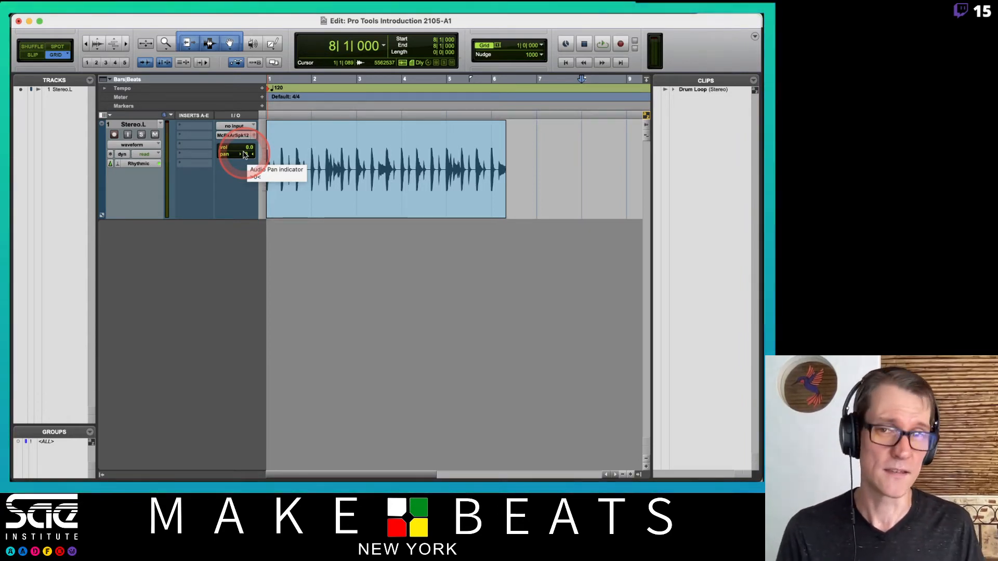
# Delete the mono clip on Stereo.L and remove the emptied track from the session.
pyautogui.click(307, 207)
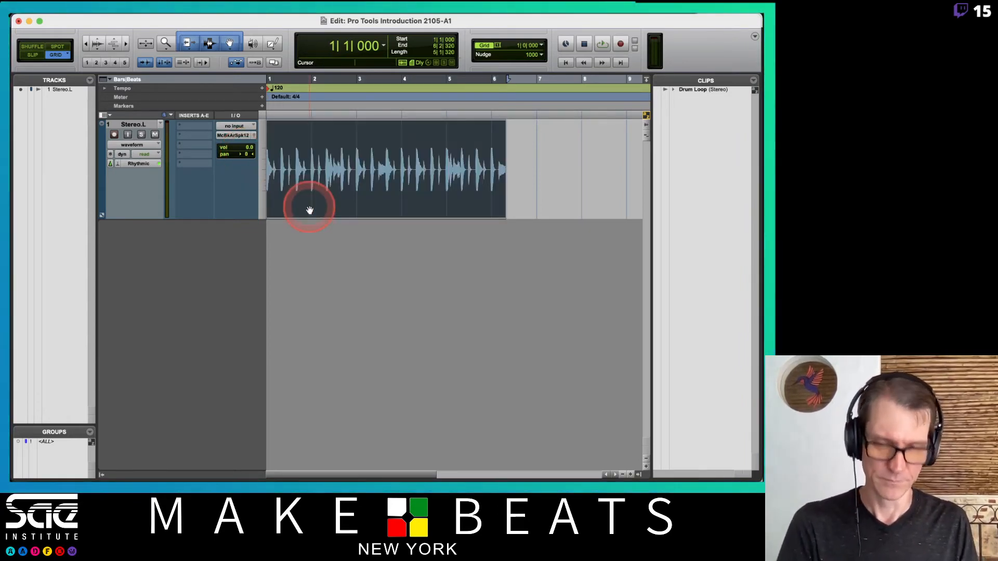
pyautogui.press('Delete')
pyautogui.rightClick(144, 125)
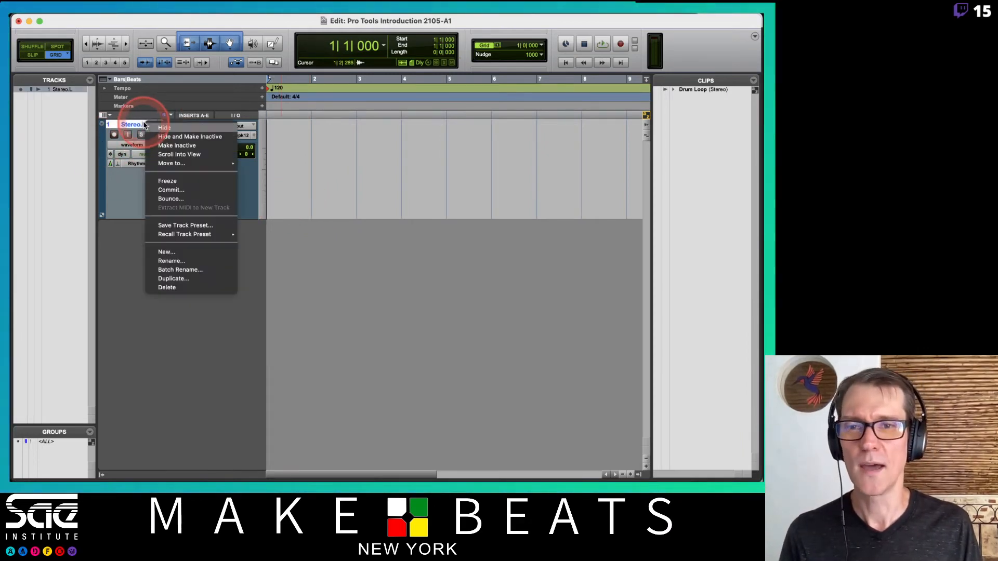
pyautogui.click(182, 287)
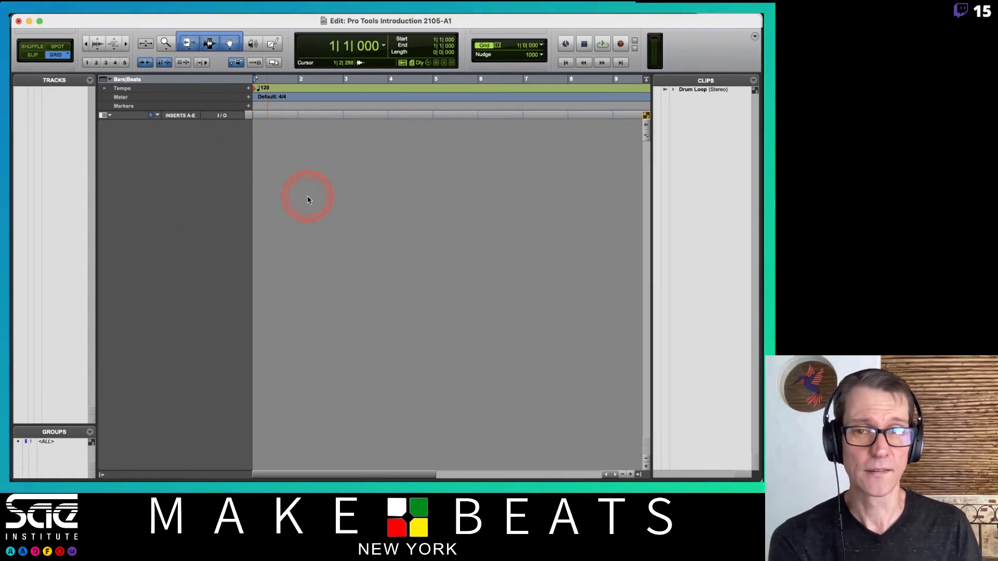
# Switch to Shuffle mode and place the stereo Drum Loop clip in the empty edit area to create a new track.
pyautogui.click(701, 91)
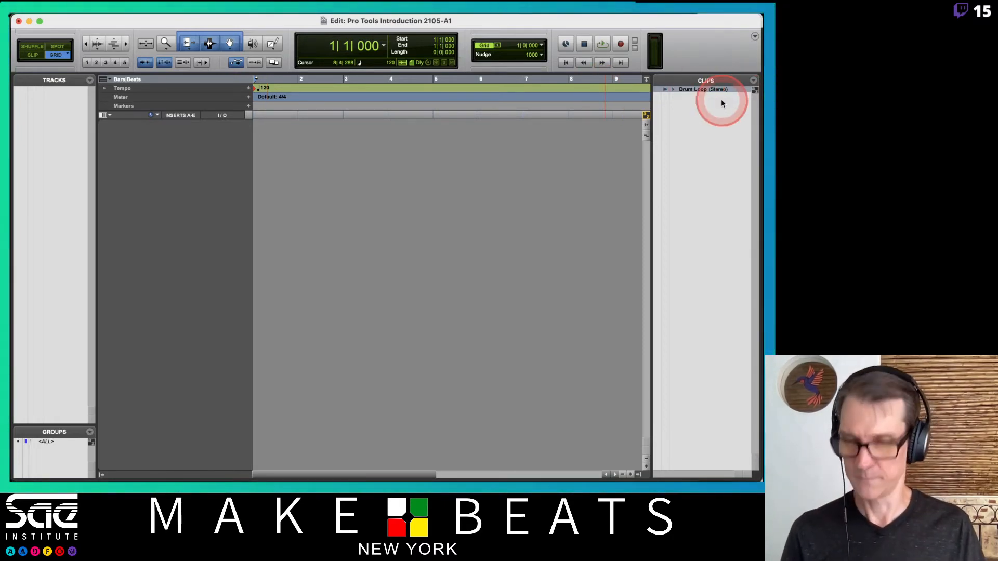
pyautogui.press('F1')
pyautogui.moveTo(722, 92); pyautogui.dragTo(563, 152)
pyautogui.click(346, 160)
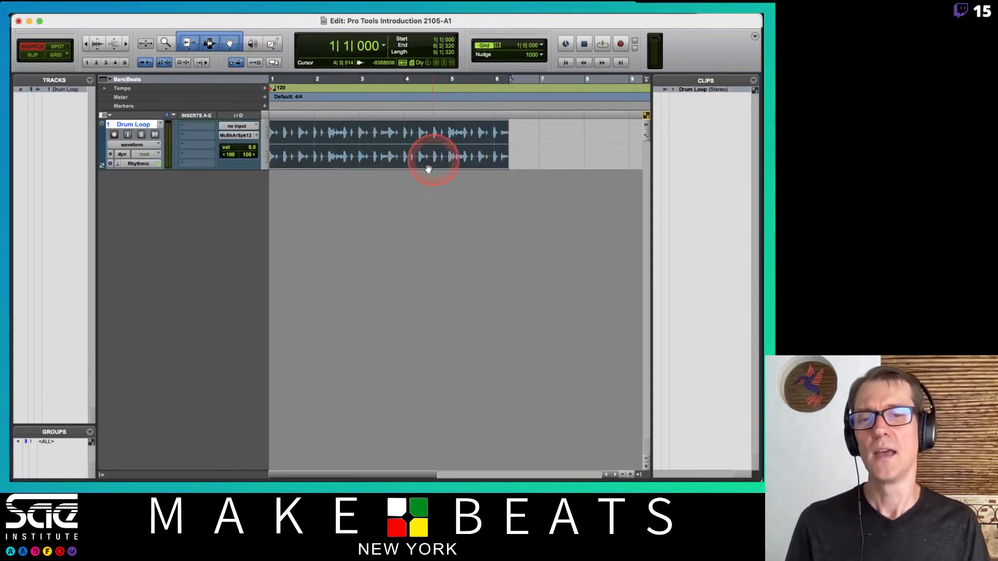
# Delete the Drum Loop track with its active clip and switch the edit mode to Grid.
pyautogui.rightClick(144, 125)
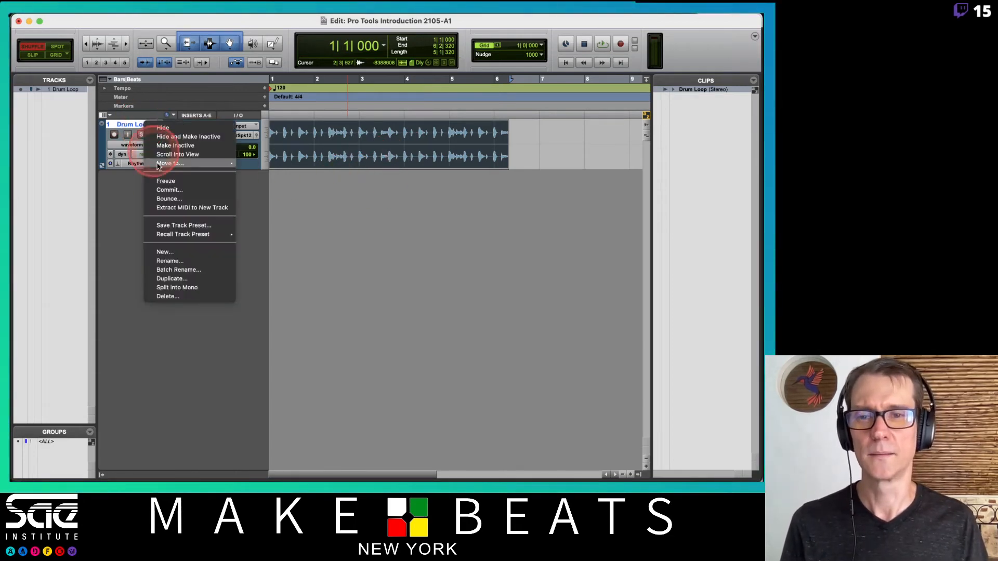
pyautogui.click(173, 297)
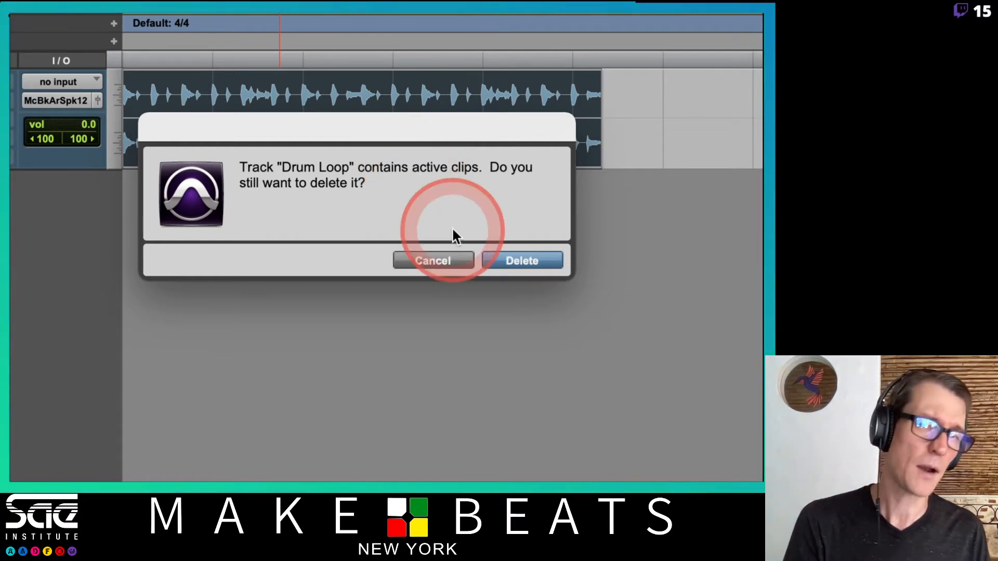
pyautogui.click(512, 264)
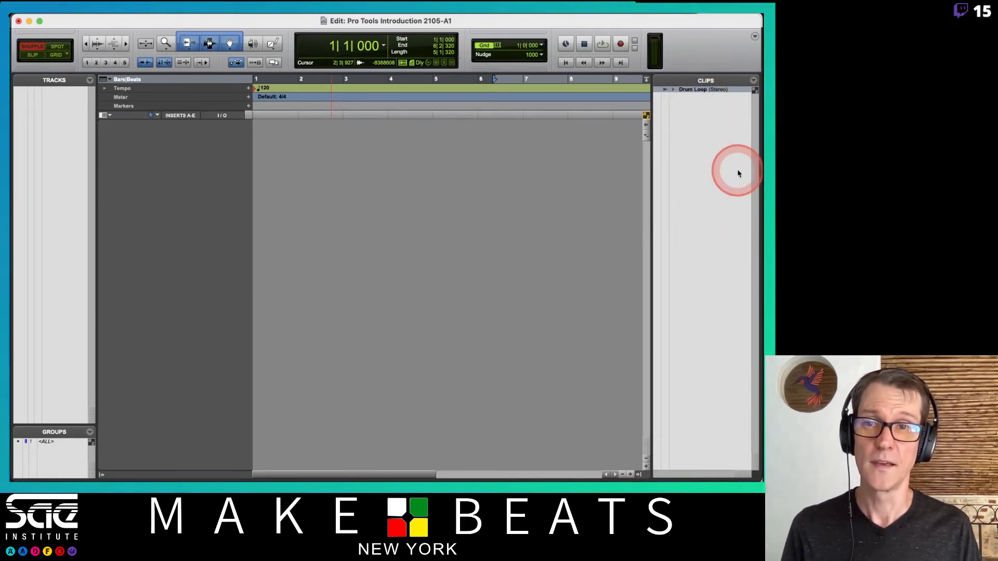
pyautogui.press('F4')
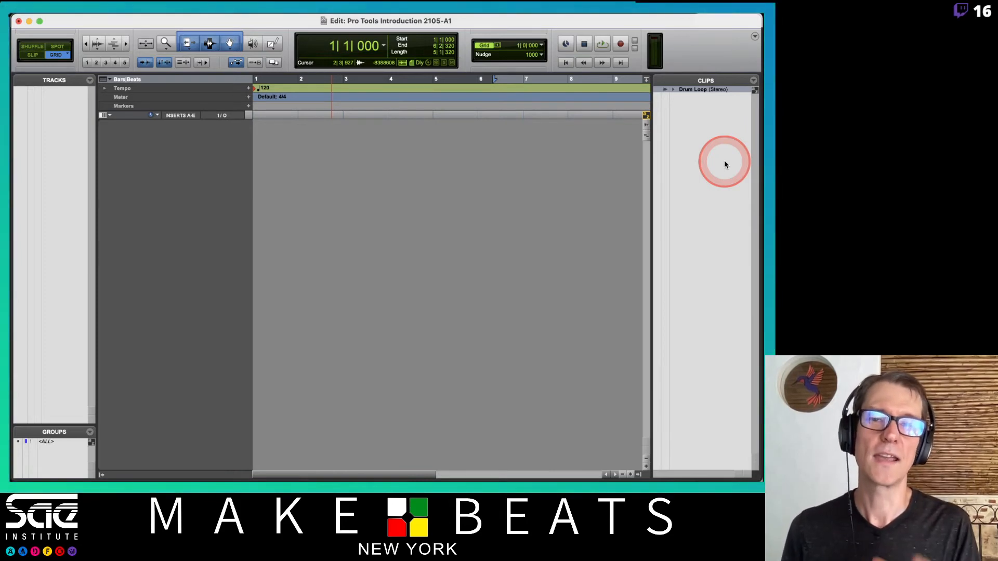
# Switch to the 03 PT Intro-Review.pdf notes and review the Plugins and ProTools Windows pages.
pyautogui.press('super+Tab')
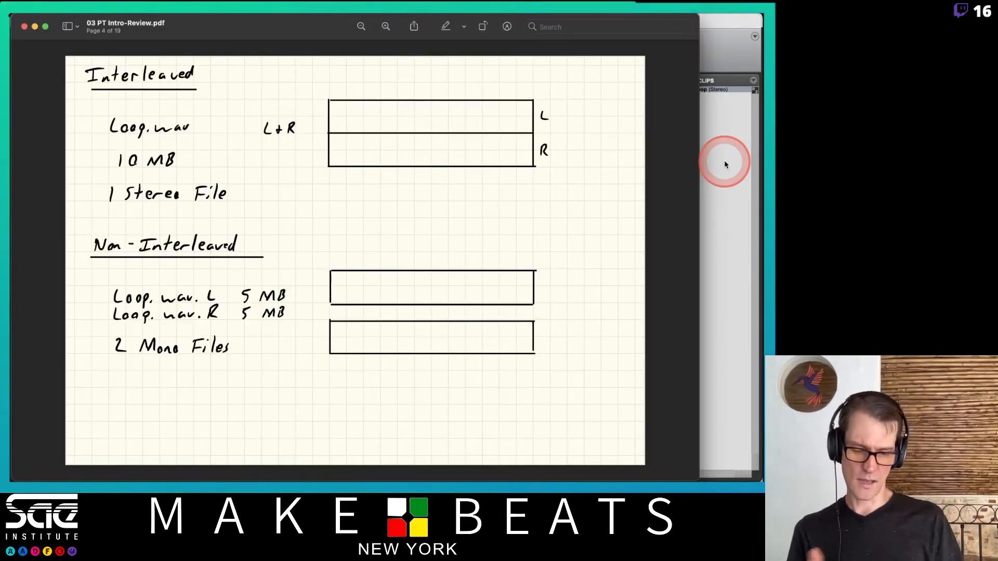
pyautogui.press('Down')
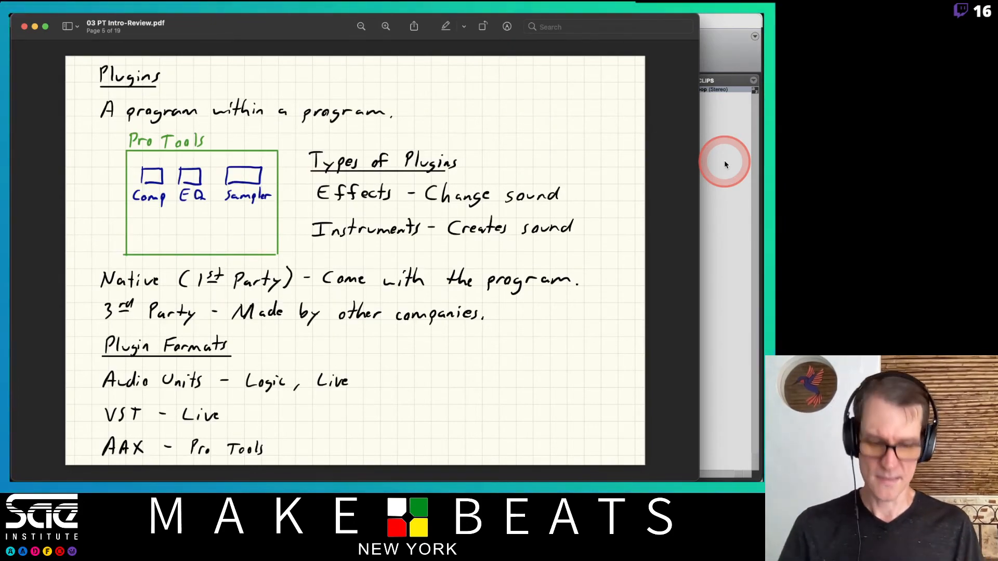
pyautogui.press('Down')
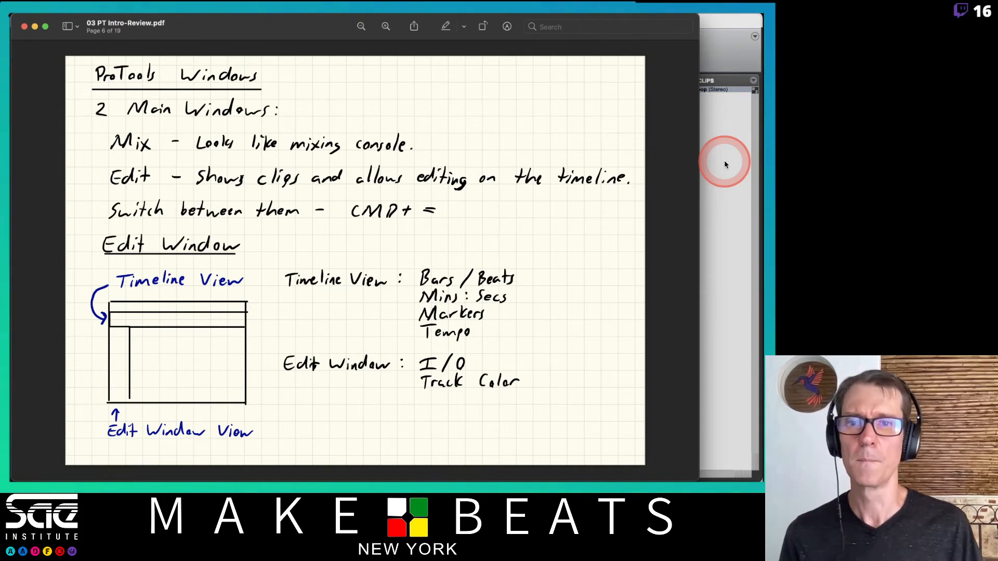
pyautogui.press('Up')
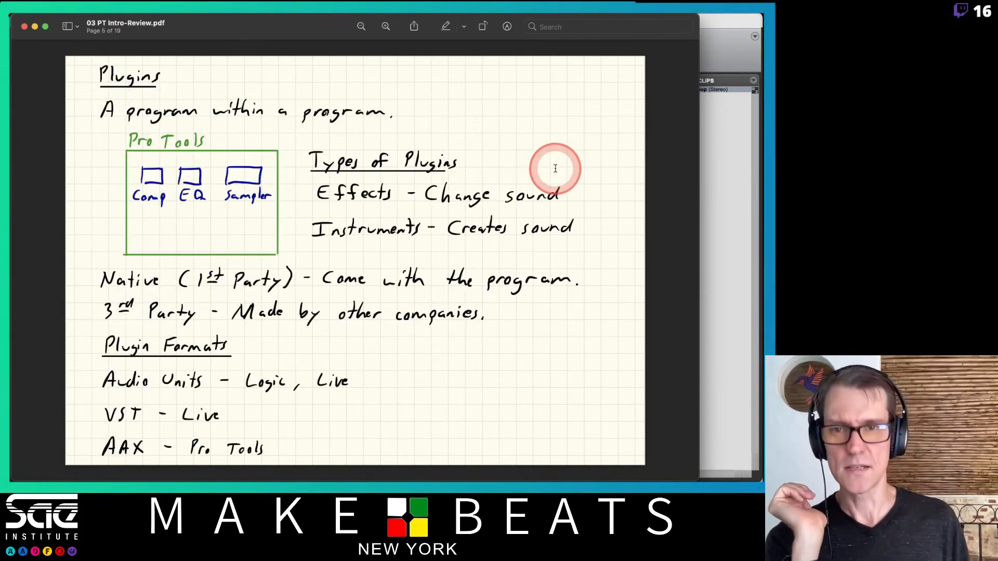
pyautogui.press('Down')
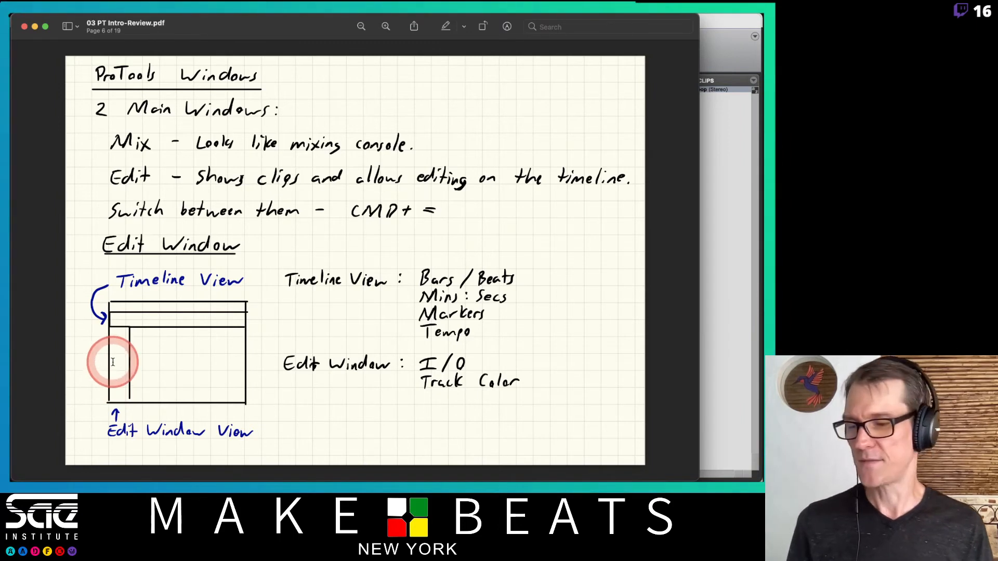
# Return to Pro Tools, place the stereo Drum Loop clip on a new track in Shuffle mode, and hide the Clips and Tracks lists.
pyautogui.click(711, 217)
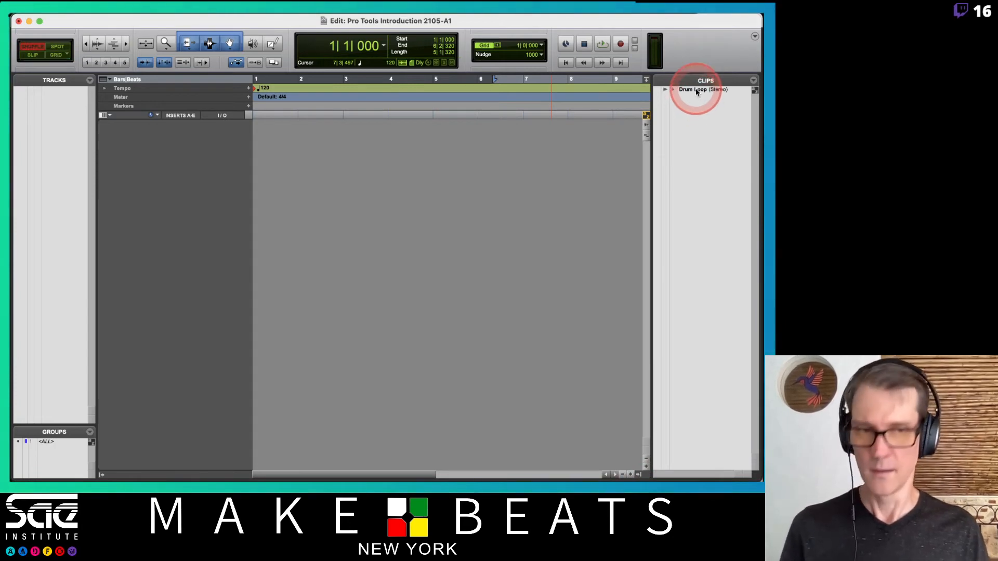
pyautogui.moveTo(697, 91); pyautogui.dragTo(410, 223)
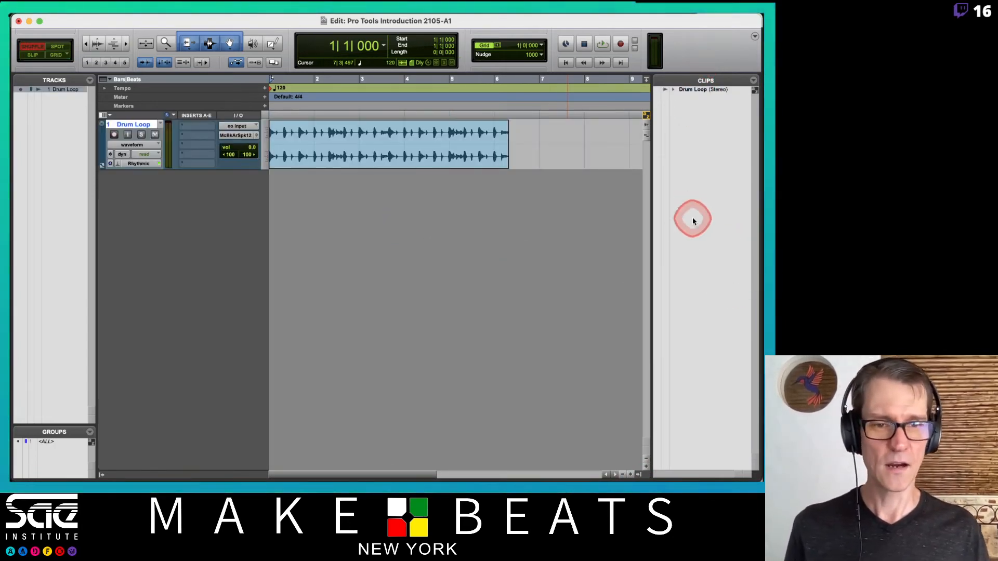
pyautogui.click(638, 475)
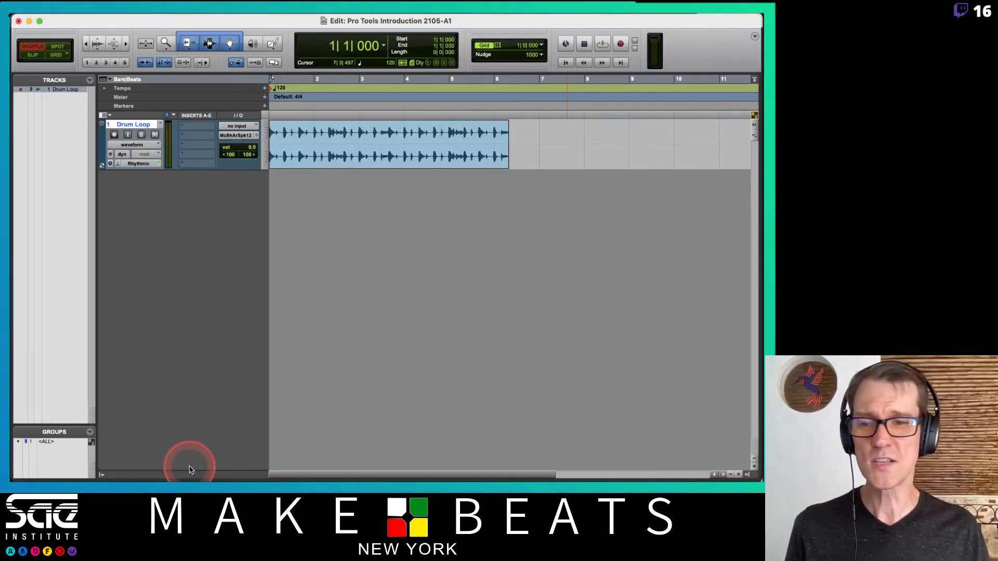
pyautogui.click(102, 476)
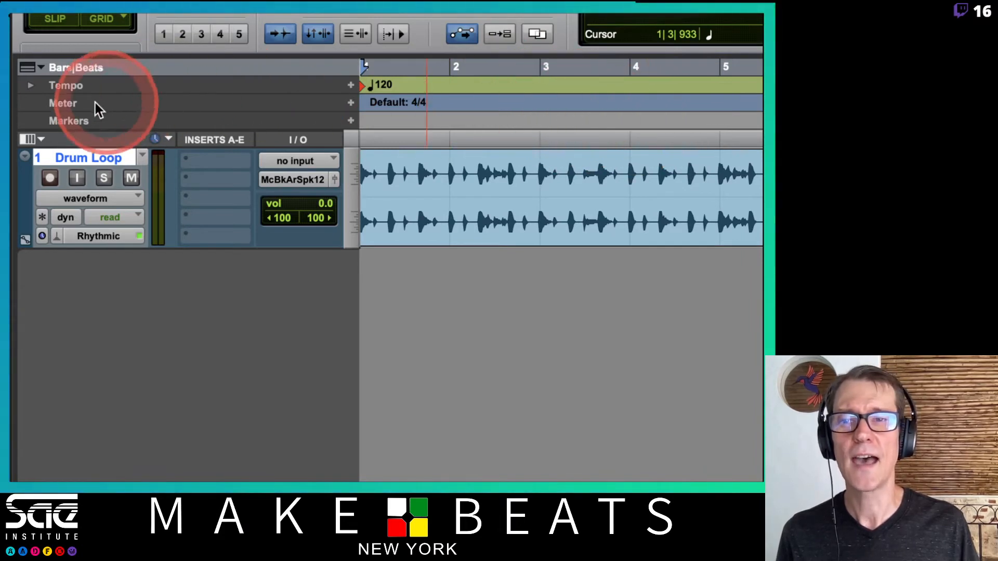
# Display the Min:Secs timebase ruler in addition to the Bars|Beats ruler.
pyautogui.click(33, 70)
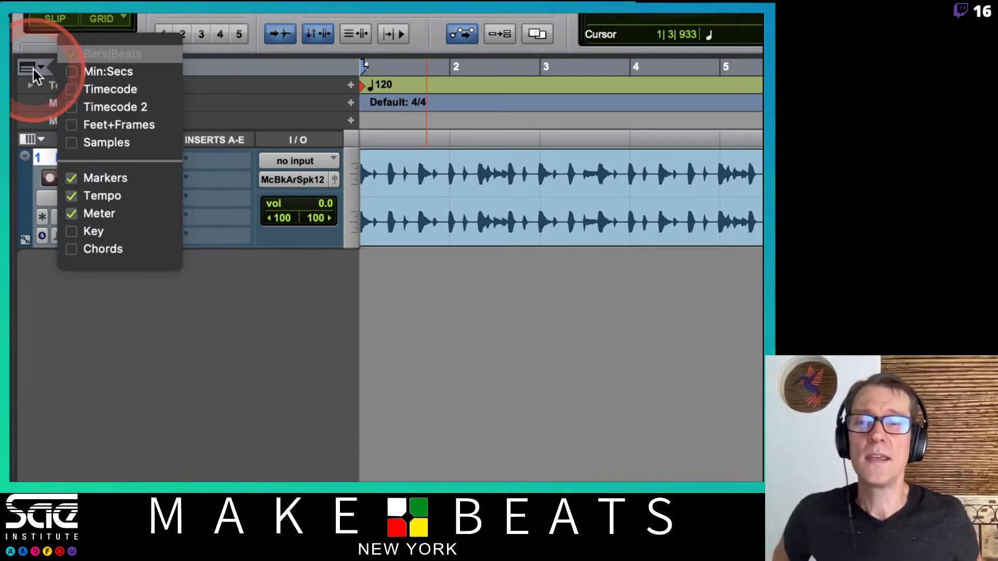
pyautogui.click(106, 180)
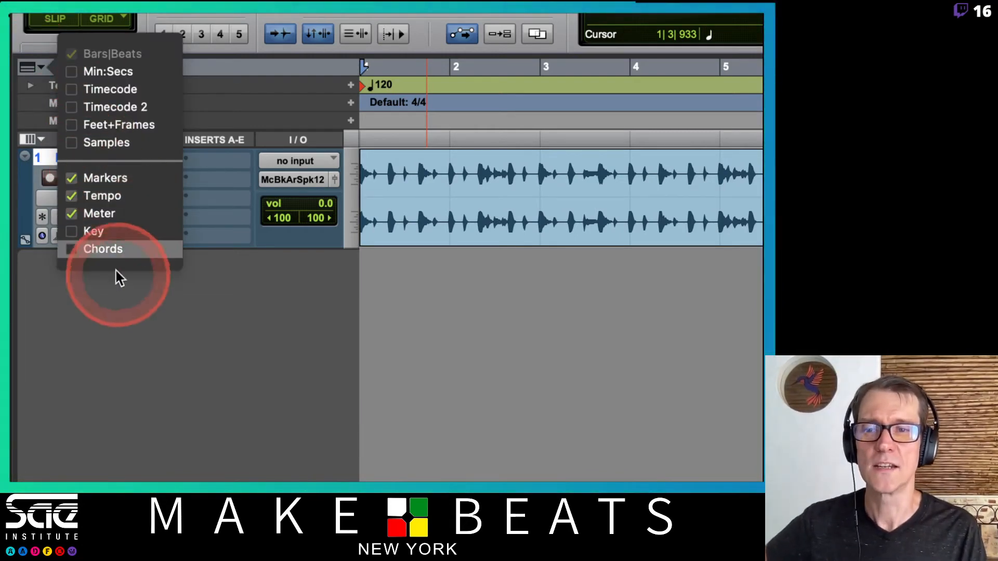
pyautogui.click(90, 73)
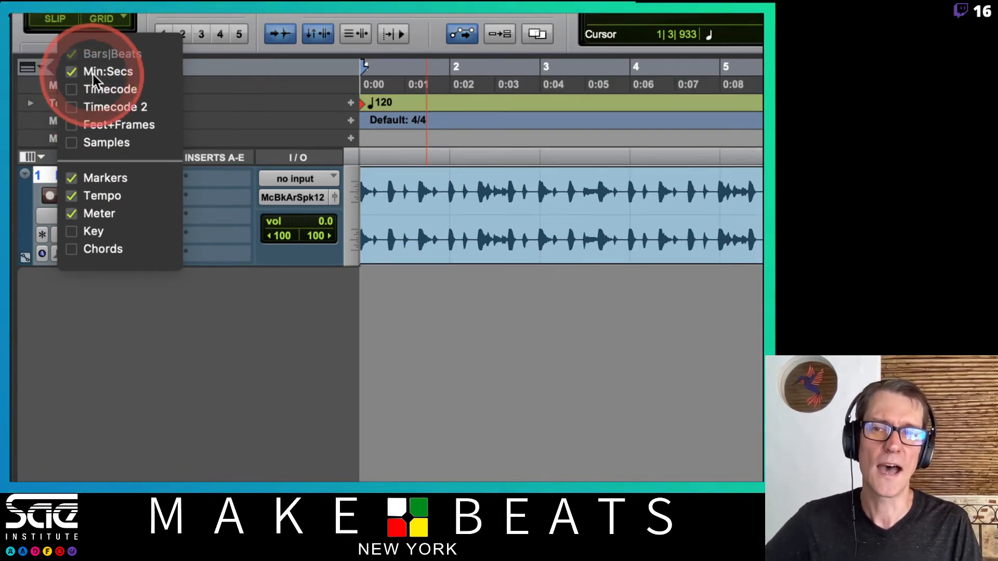
pyautogui.click(394, 41)
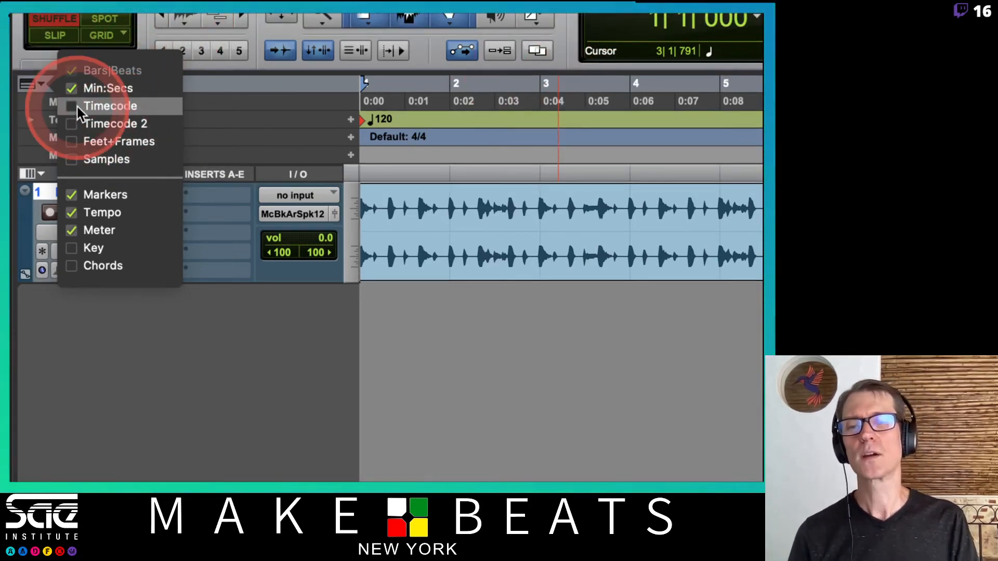
# Show the Timecode, Feet+Frames and Samples rulers briefly and hide all three again.
pyautogui.click(77, 107)
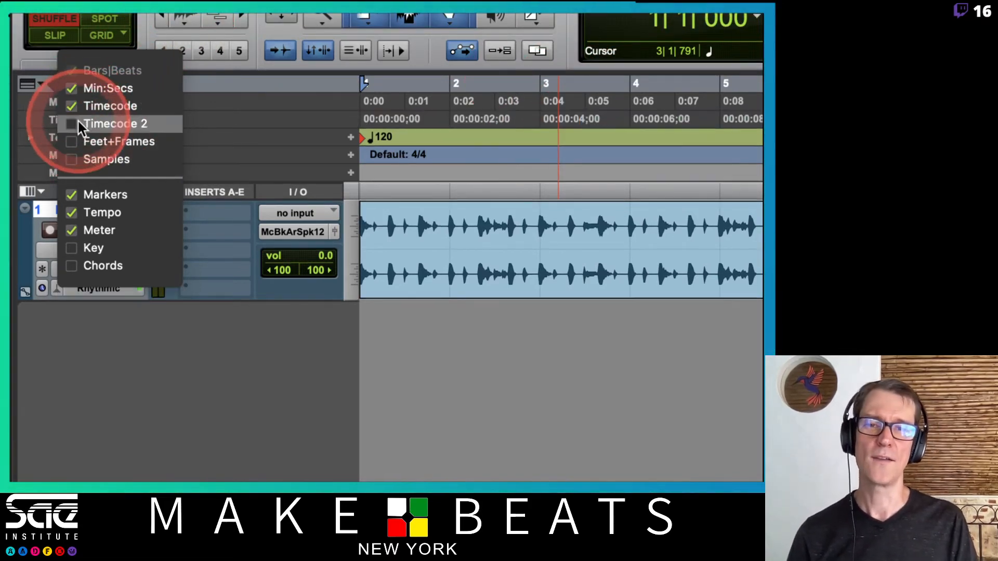
pyautogui.click(83, 144)
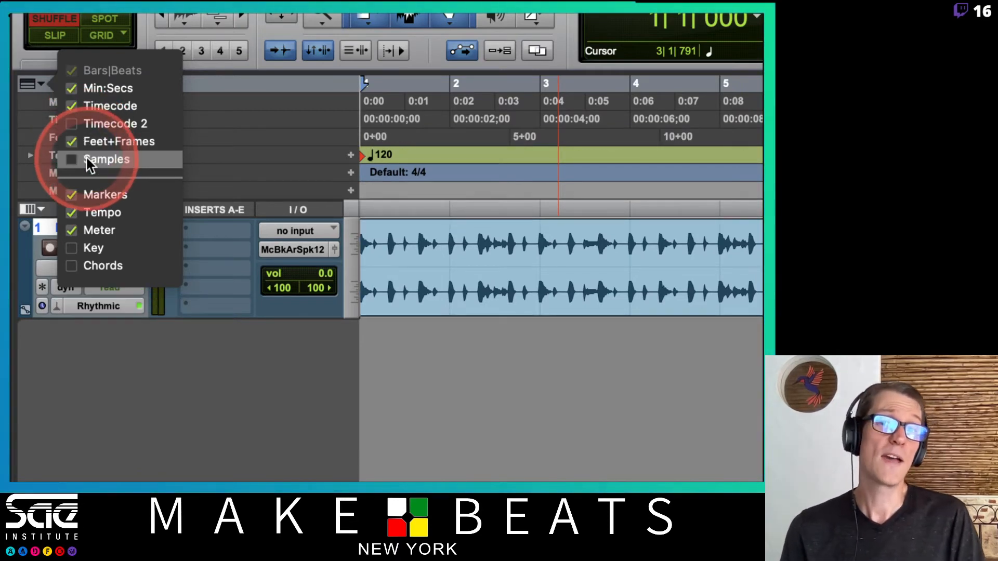
pyautogui.click(87, 159)
pyautogui.click(86, 159)
pyautogui.click(83, 142)
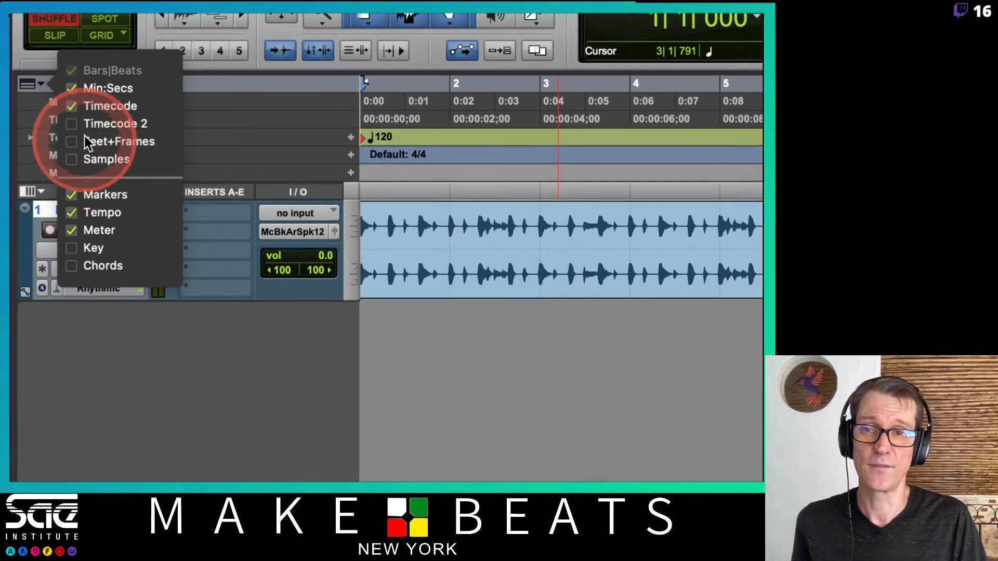
pyautogui.click(74, 108)
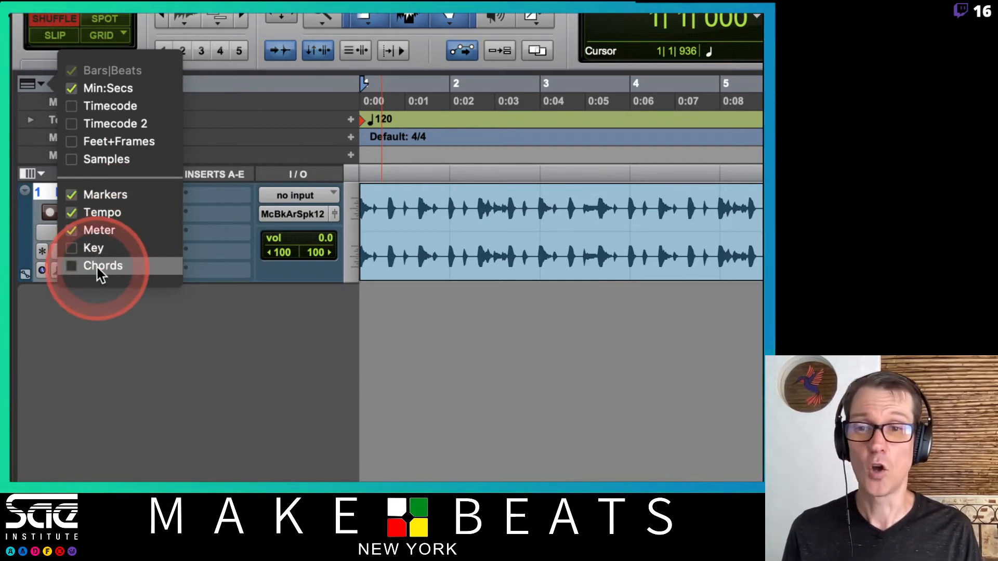
# Hide the Meter and Tempo rulers and bring both back into the ruler area.
pyautogui.click(88, 230)
pyautogui.click(92, 212)
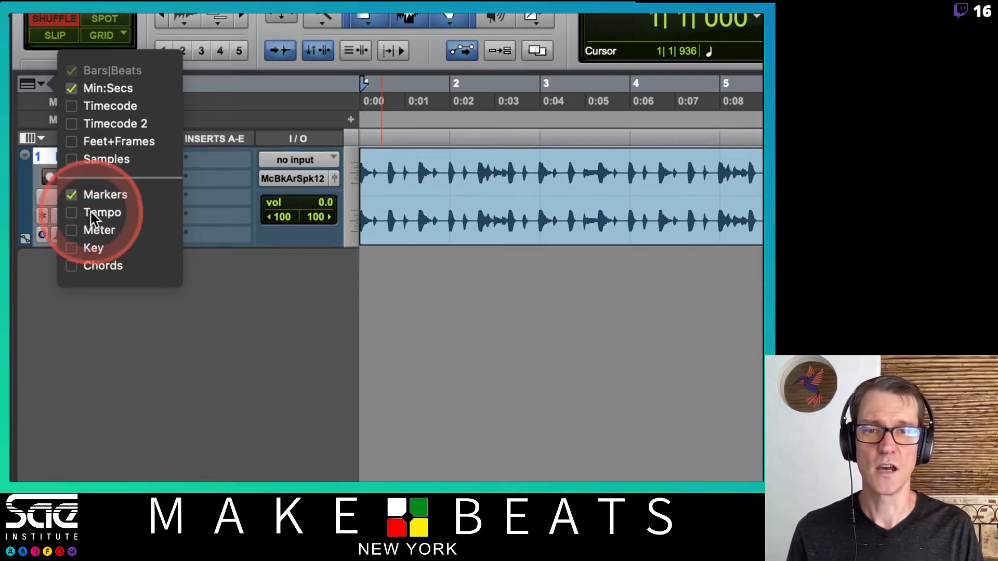
pyautogui.click(116, 213)
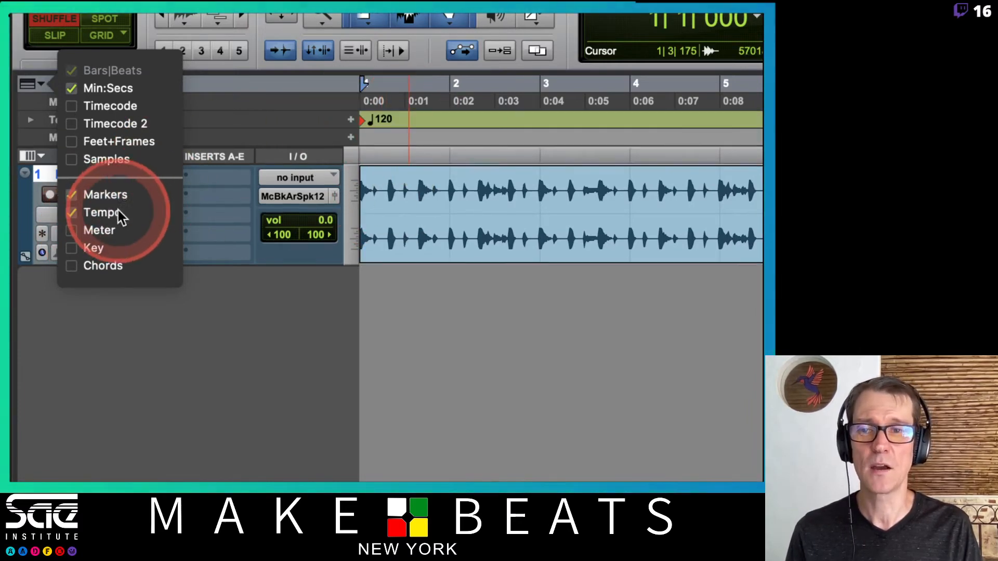
pyautogui.click(95, 231)
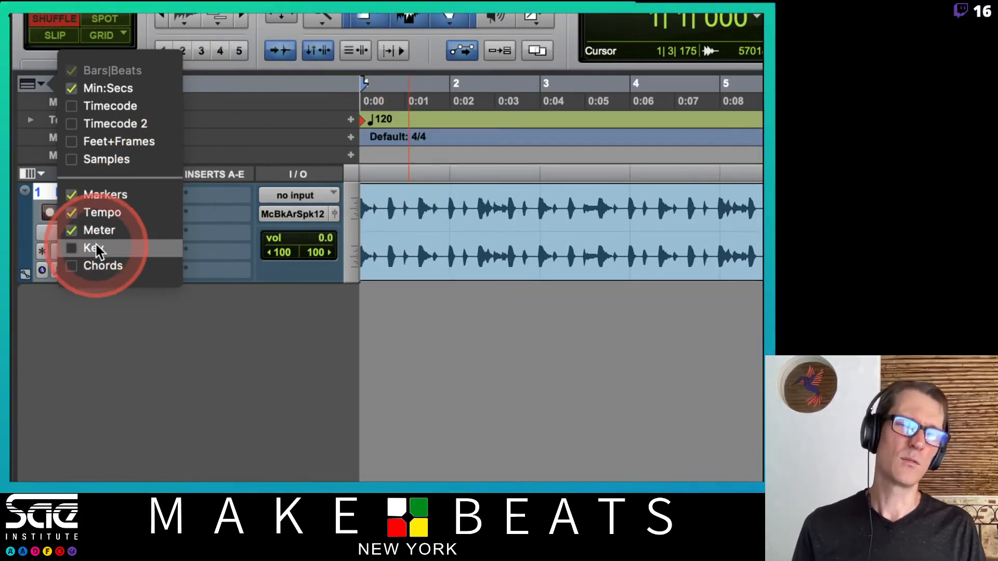
pyautogui.click(93, 231)
pyautogui.click(87, 235)
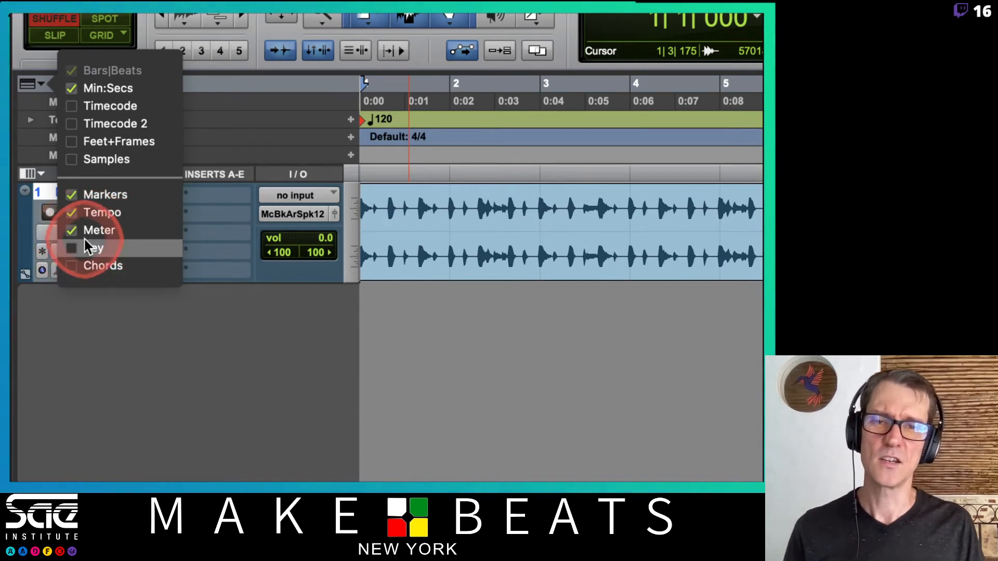
# Show the Key and Chords rulers, hide both again, and close the ruler options.
pyautogui.click(85, 242)
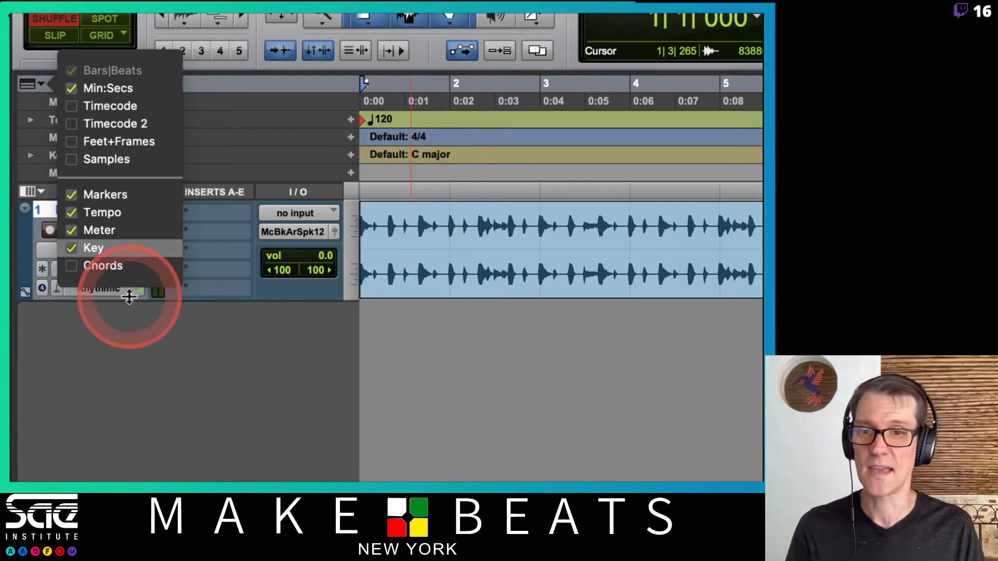
pyautogui.click(77, 266)
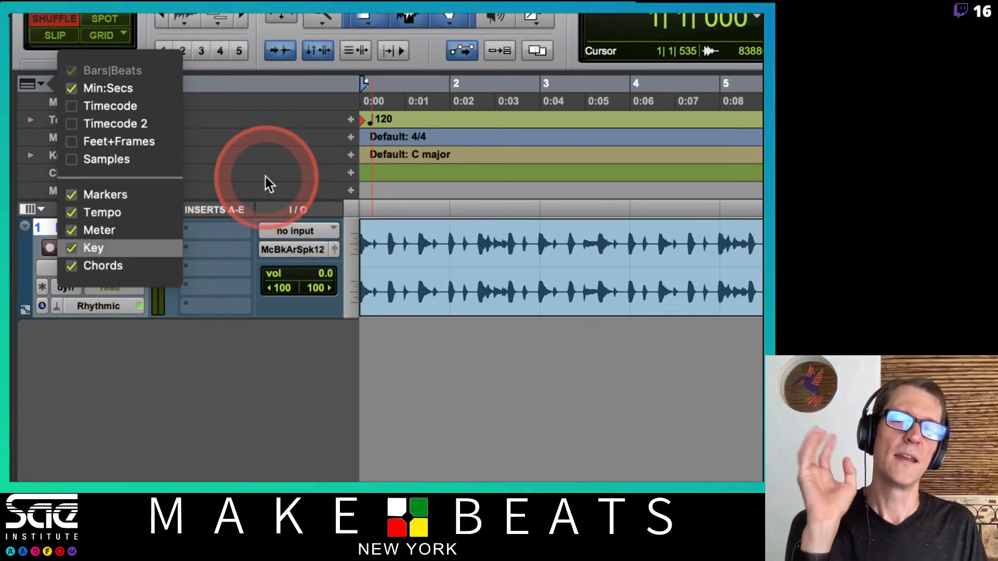
pyautogui.click(69, 266)
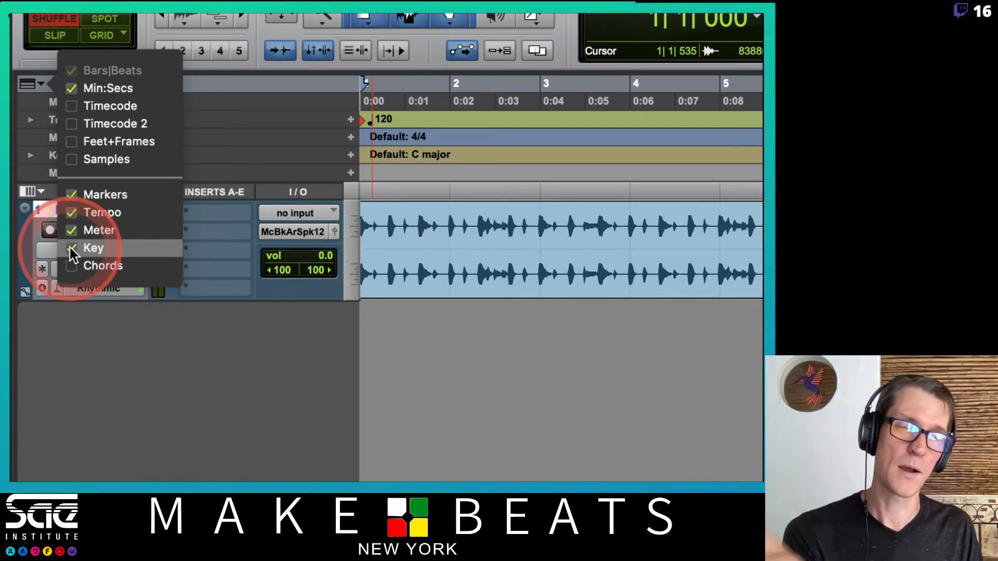
pyautogui.click(72, 255)
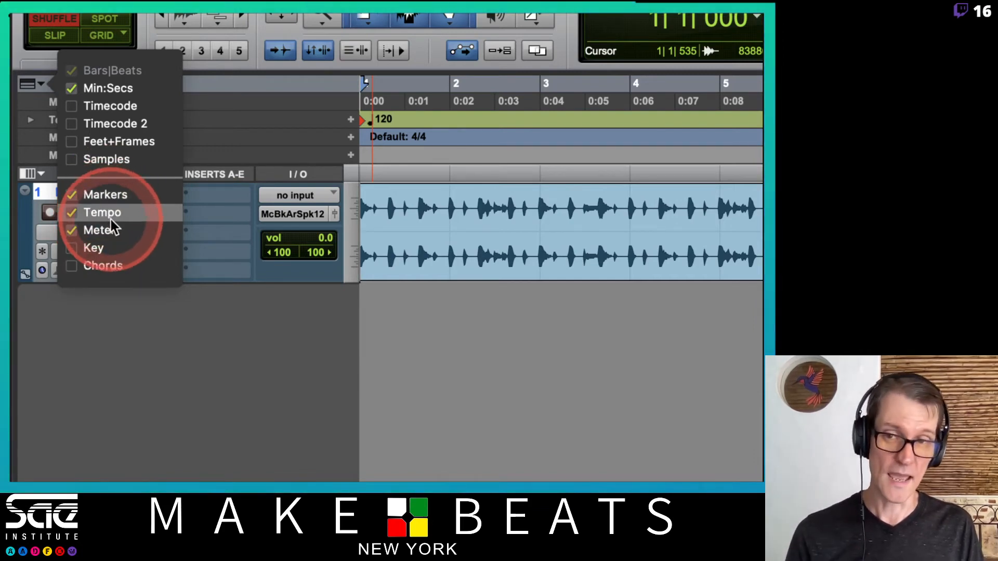
pyautogui.click(210, 131)
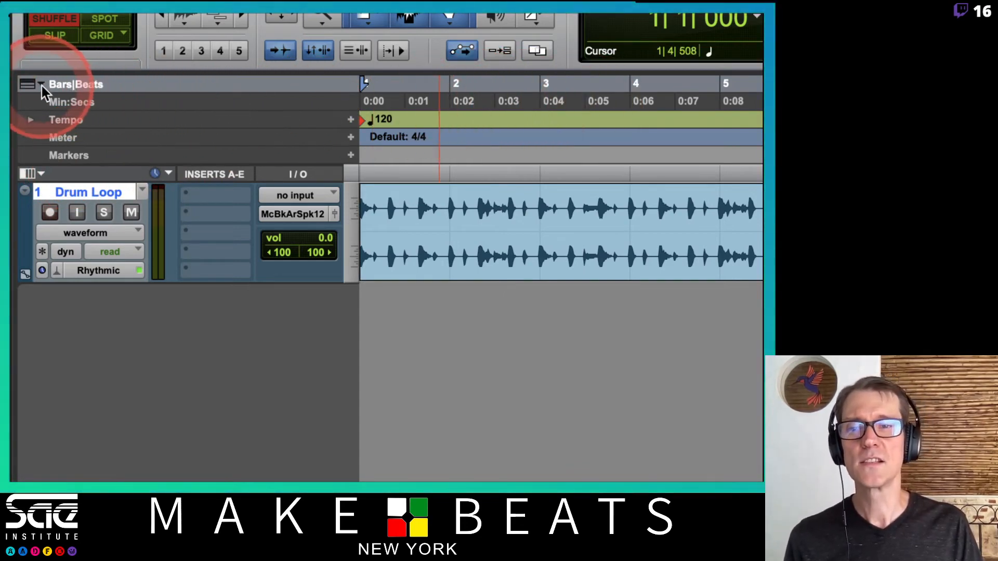
# Make Min:Secs the main time scale, return it to Bars|Beats, and check the available ruler options.
pyautogui.click(94, 102)
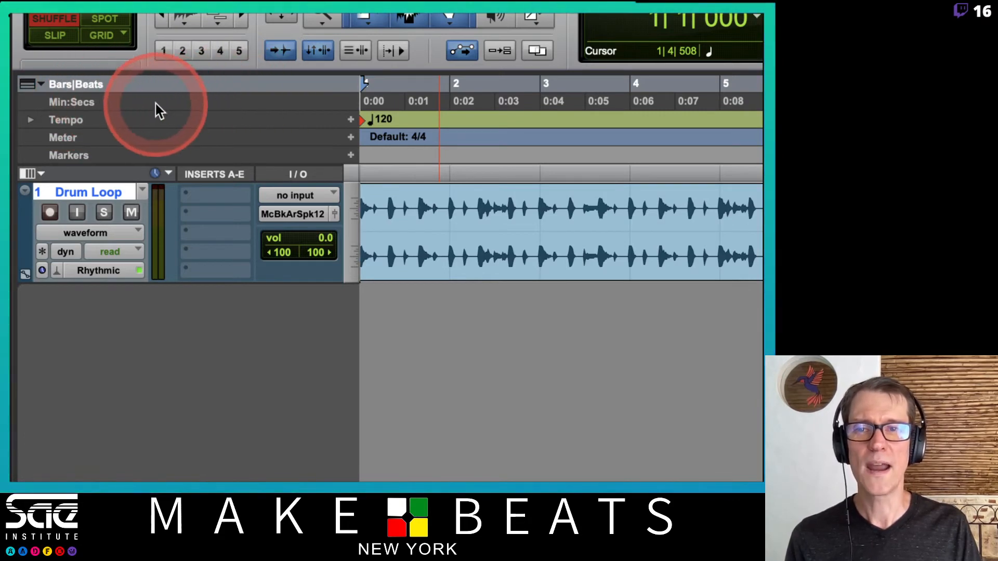
pyautogui.click(96, 100)
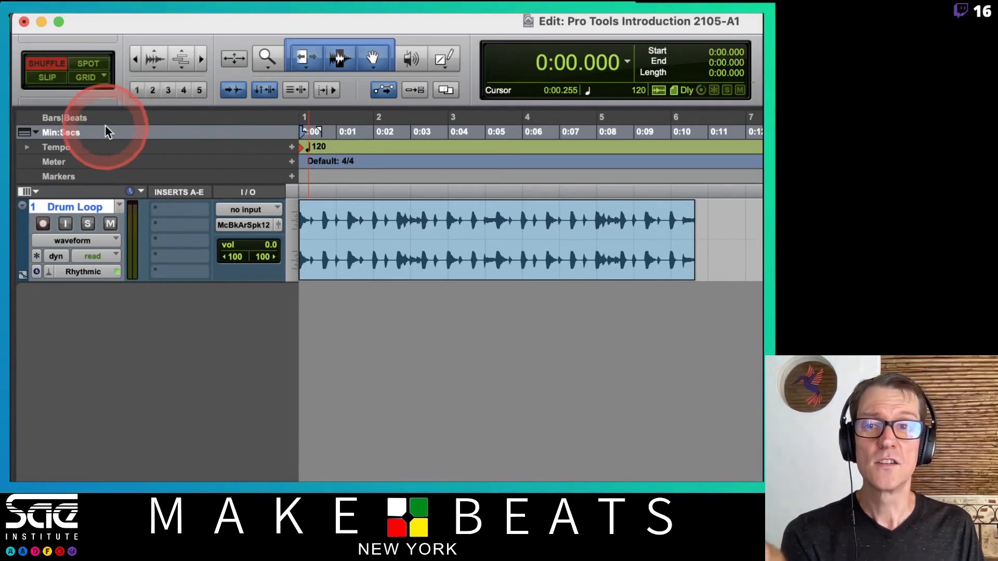
pyautogui.click(79, 120)
pyautogui.click(26, 119)
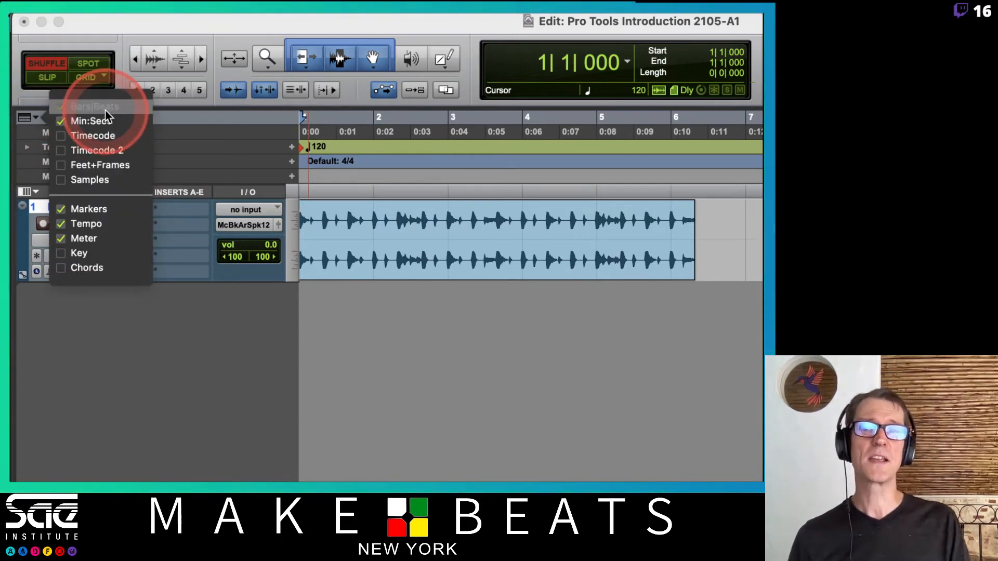
pyautogui.click(155, 132)
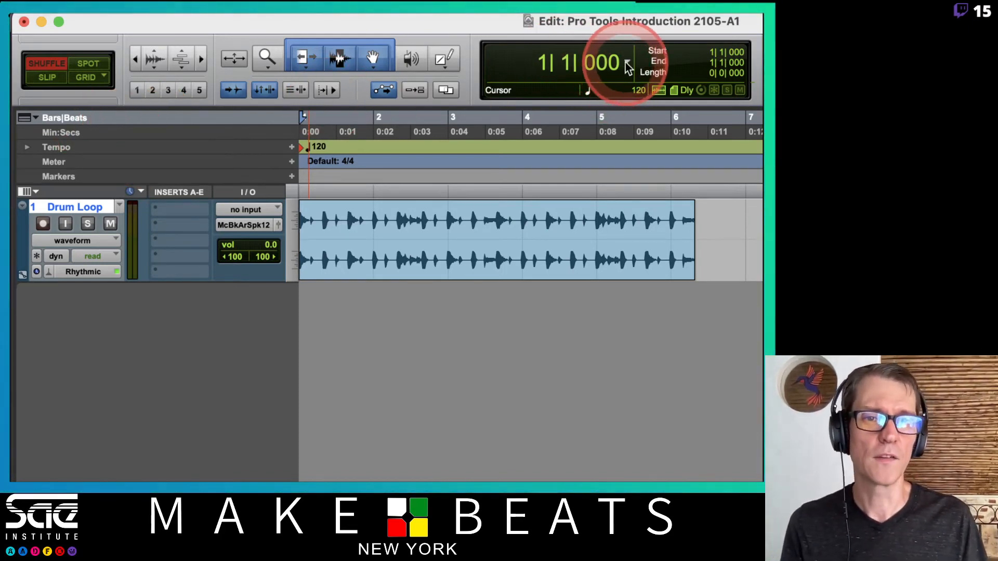
# Switch the Main Counter to Min:Secs and on to Timecode.
pyautogui.click(606, 62)
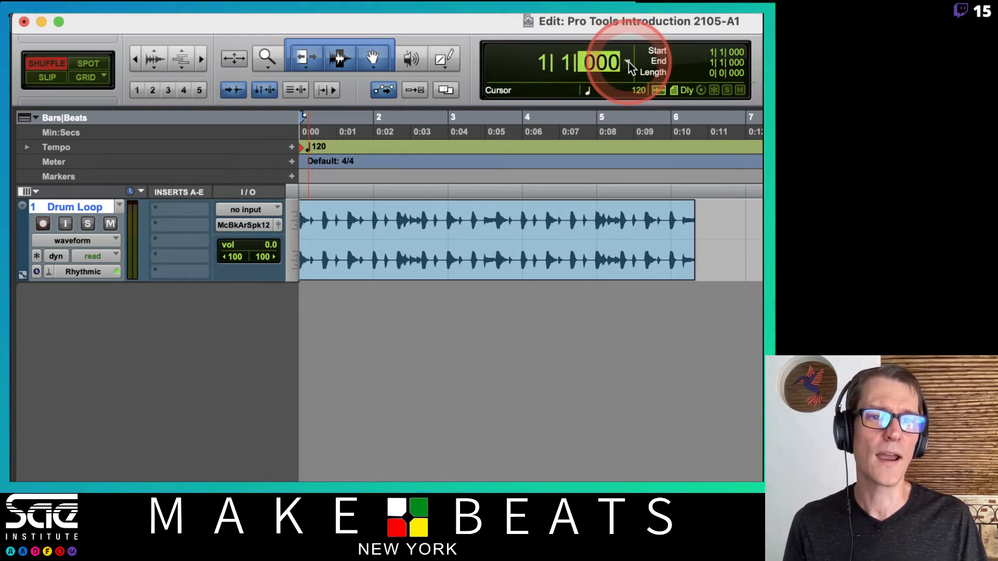
pyautogui.click(628, 62)
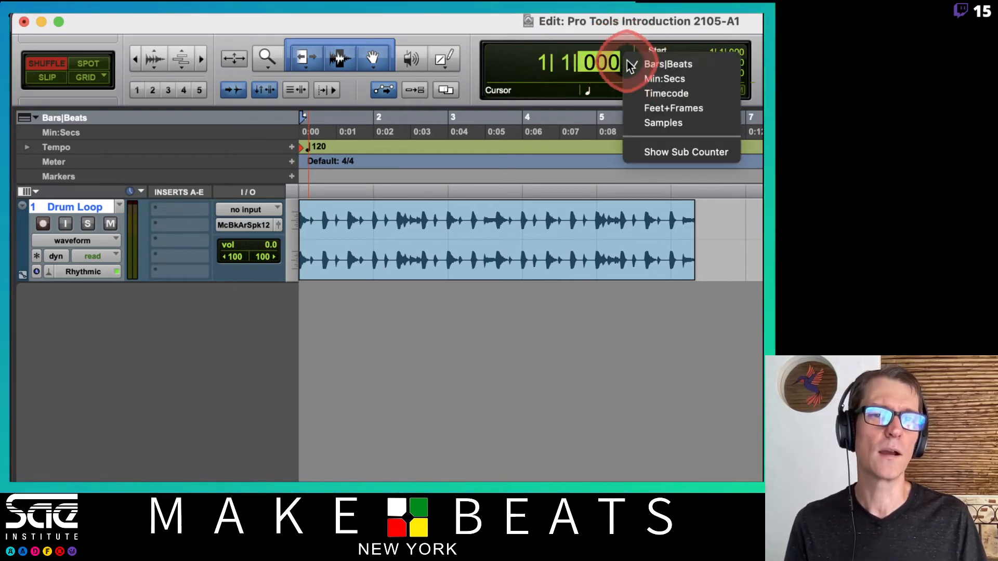
pyautogui.click(659, 79)
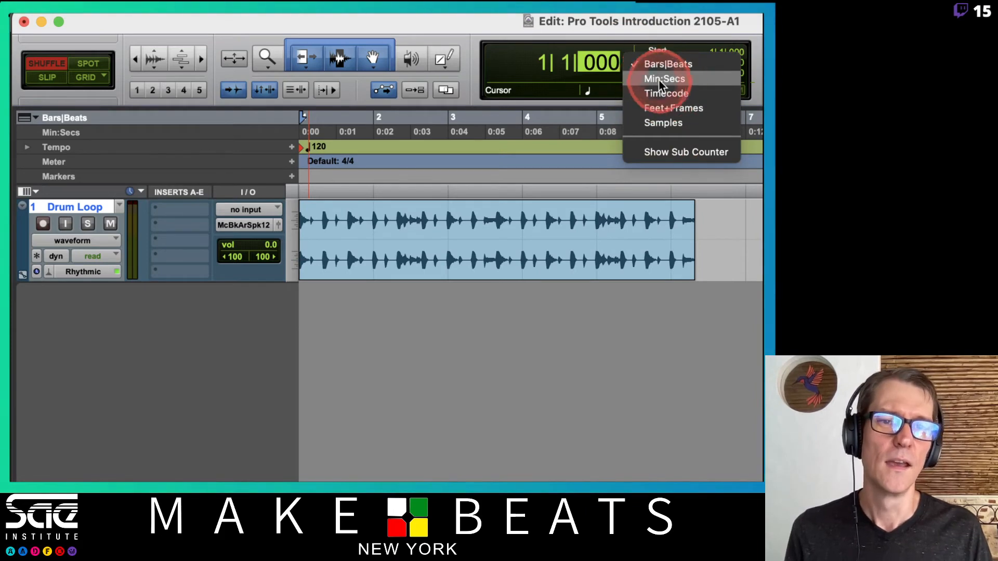
pyautogui.click(628, 62)
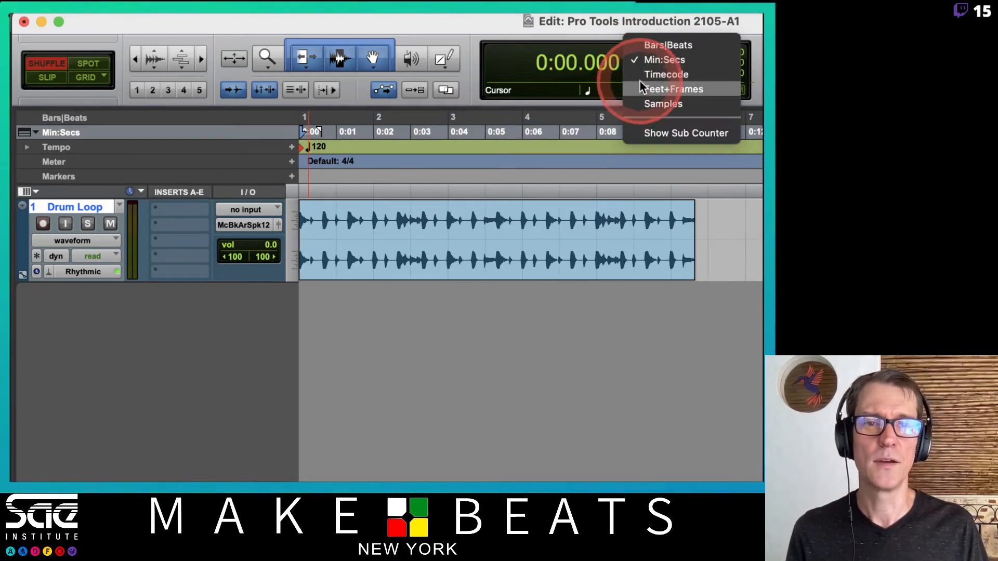
pyautogui.click(640, 74)
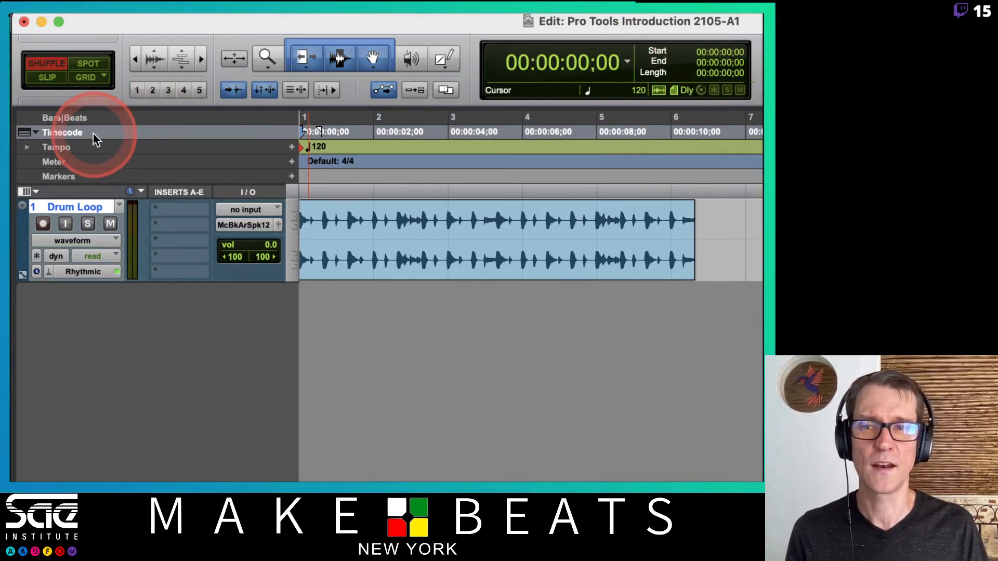
# Change the Main Counter from Timecode back to Min:Secs and finally to Bars|Beats.
pyautogui.click(628, 62)
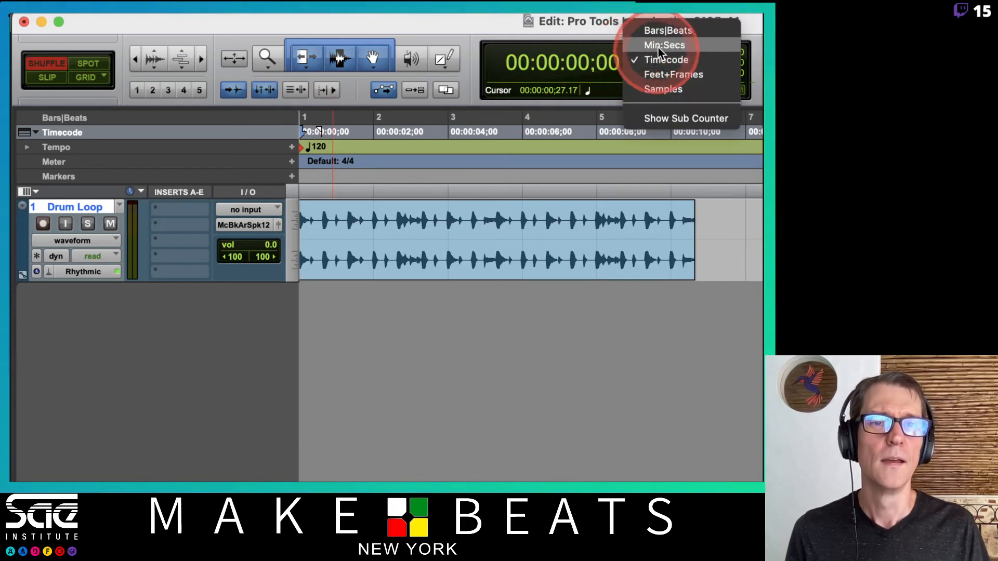
pyautogui.click(657, 48)
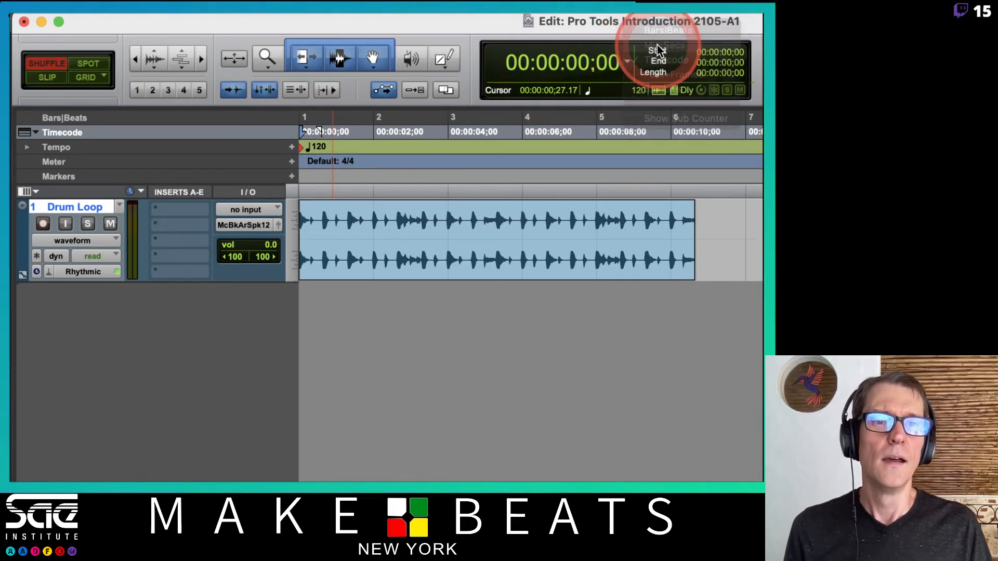
pyautogui.click(629, 65)
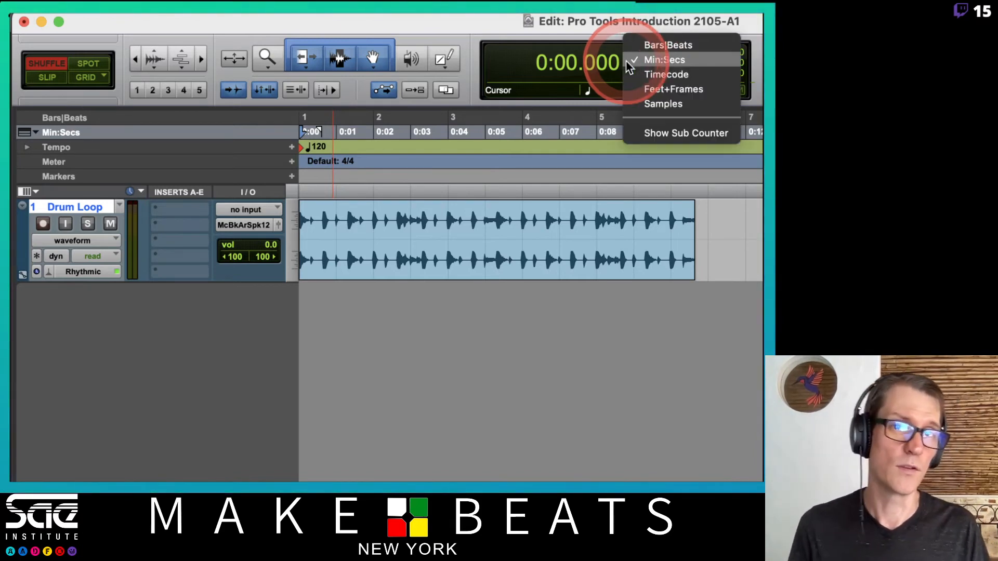
pyautogui.click(650, 45)
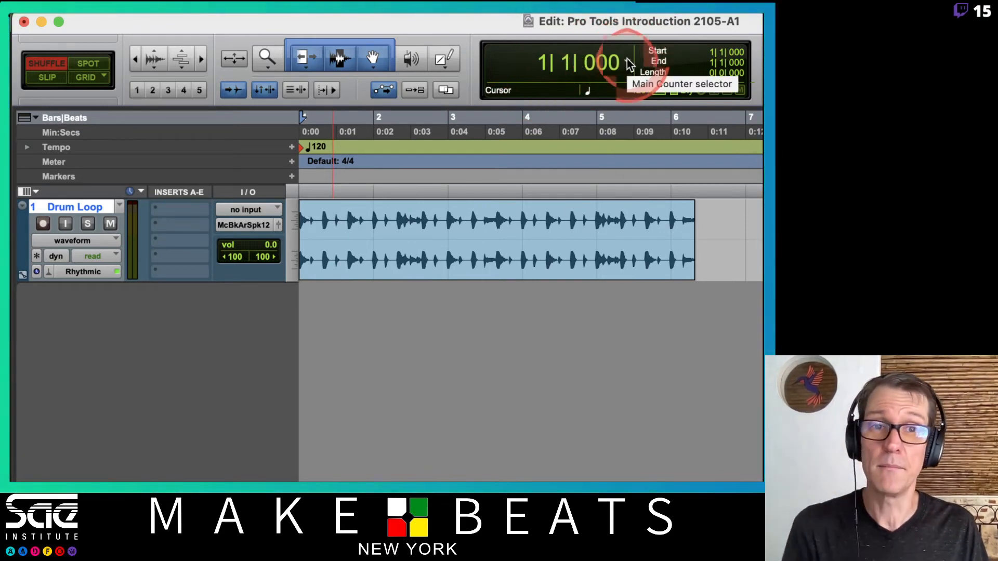
# Show the Sub Counter in Min:Secs and make the Min:Secs ruler the main time scale.
pyautogui.click(629, 63)
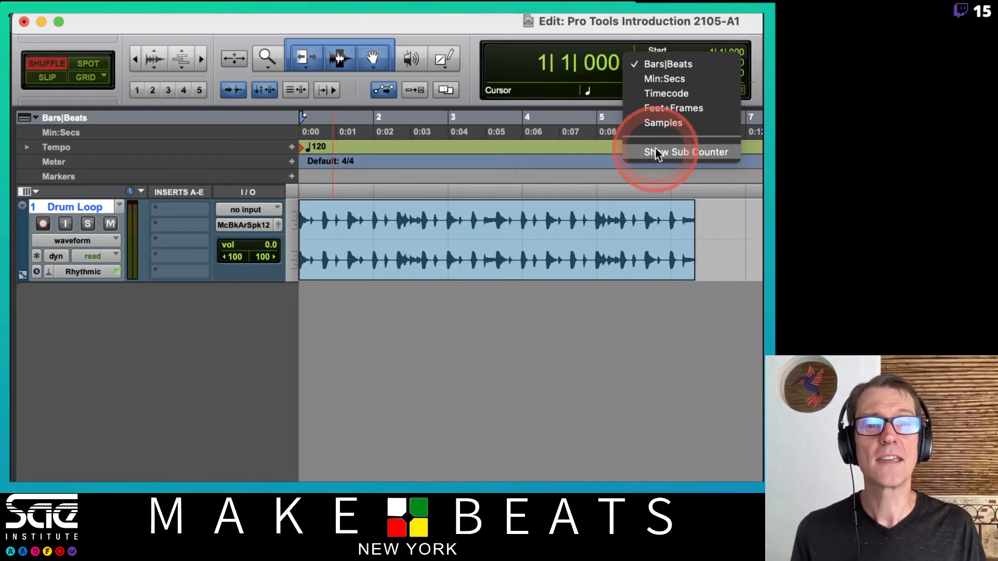
pyautogui.click(674, 153)
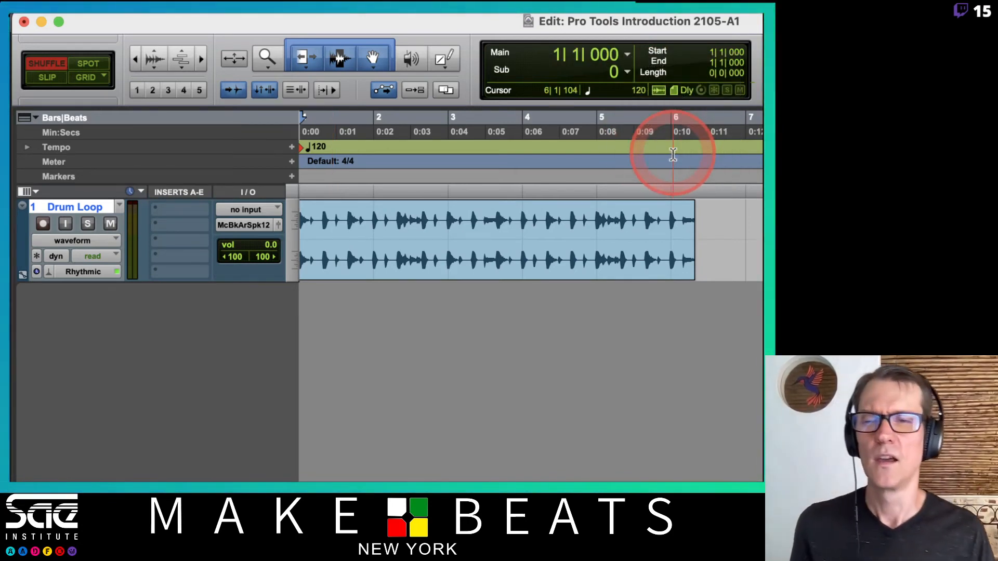
pyautogui.click(626, 72)
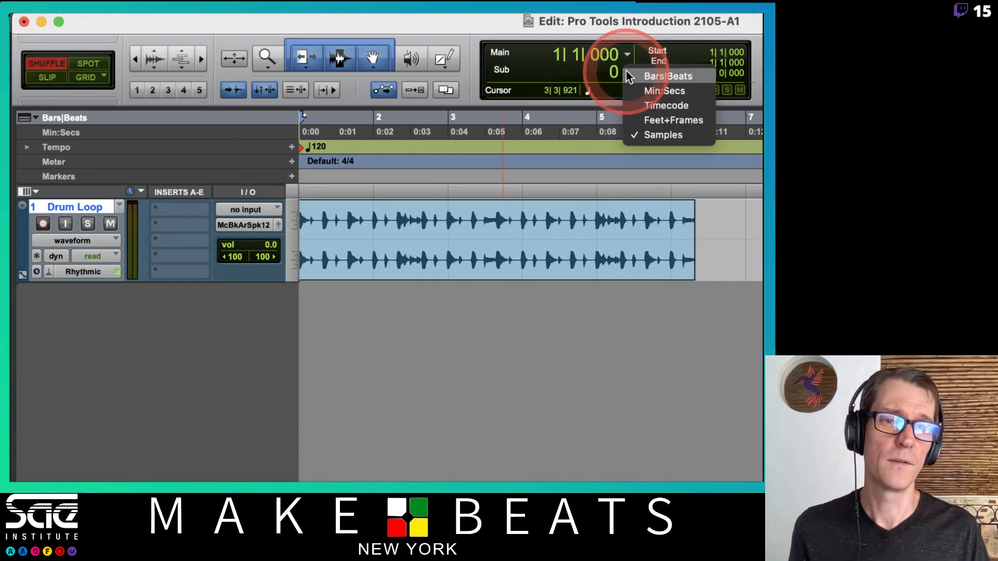
pyautogui.click(653, 93)
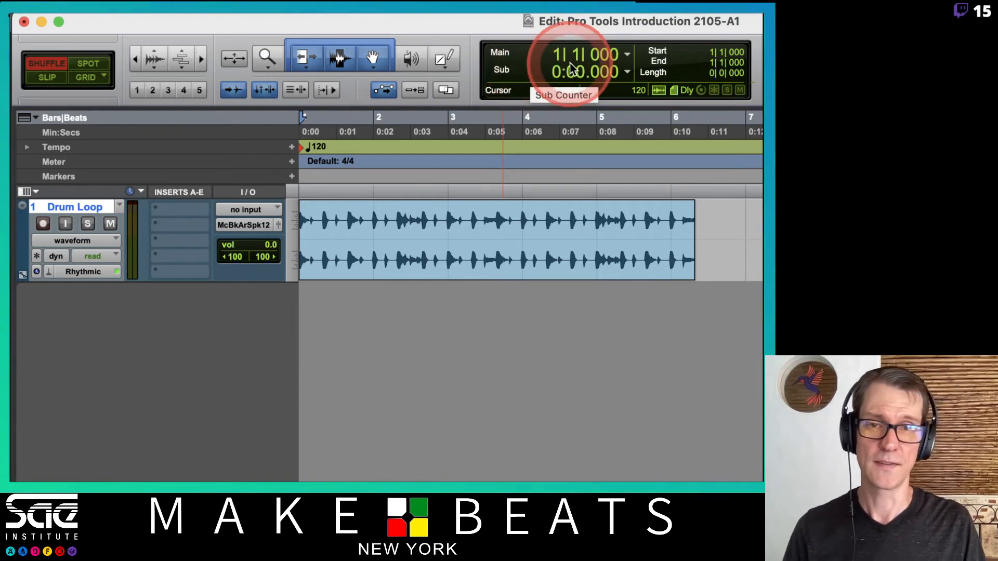
pyautogui.click(76, 133)
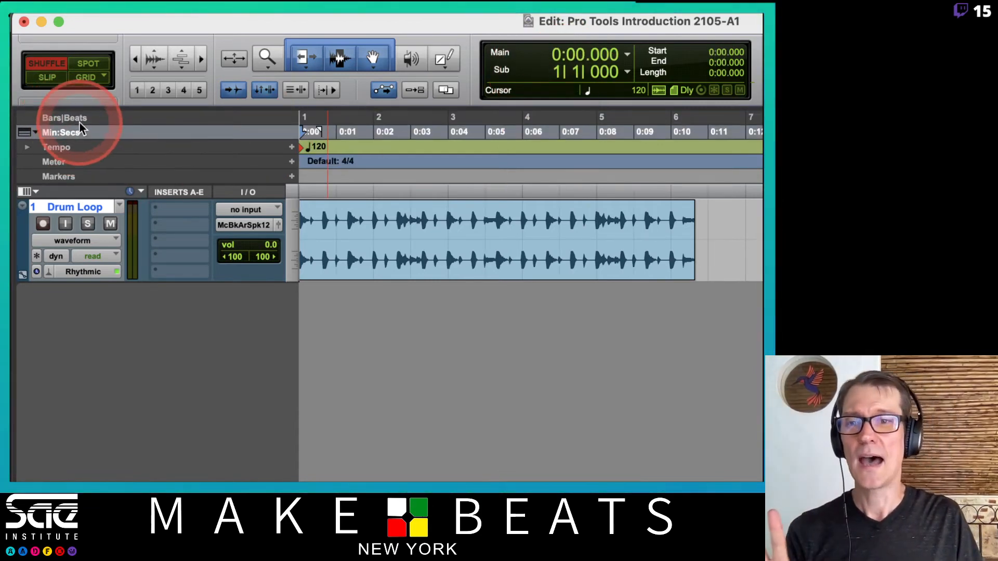
# Alternate the main time scale between the Bars|Beats and Min:Secs rulers, finishing on Bars|Beats.
pyautogui.click(79, 121)
pyautogui.click(77, 131)
pyautogui.click(74, 120)
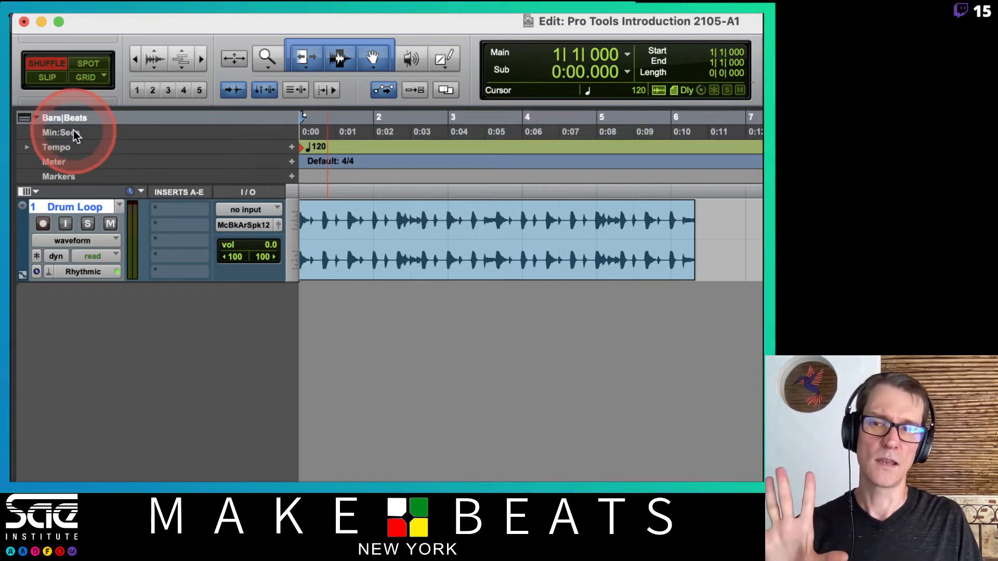
pyautogui.click(74, 130)
pyautogui.click(73, 117)
pyautogui.click(72, 130)
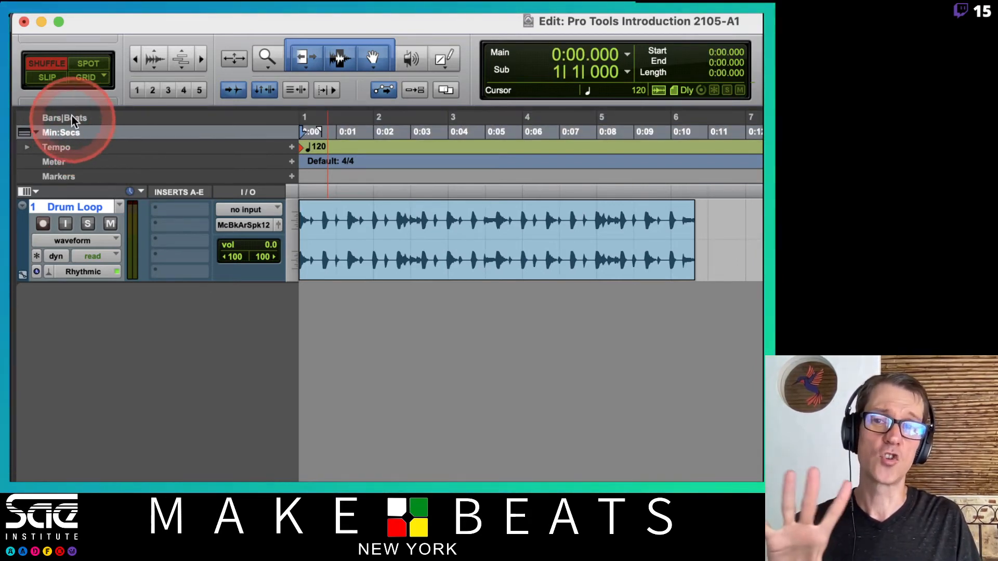
pyautogui.click(73, 116)
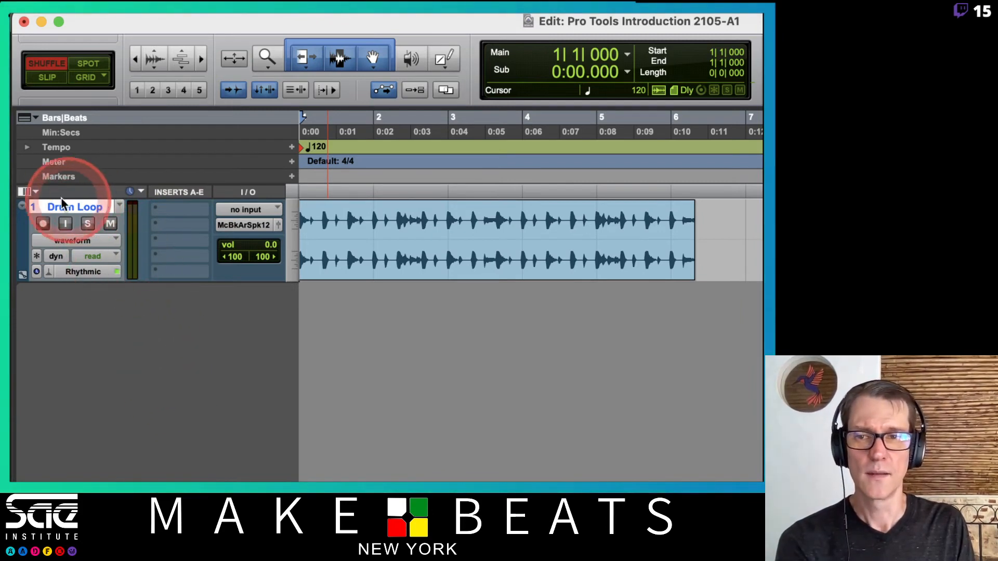
# Show the Comments, Mic Preamps and Instrument columns in the Edit window.
pyautogui.click(36, 192)
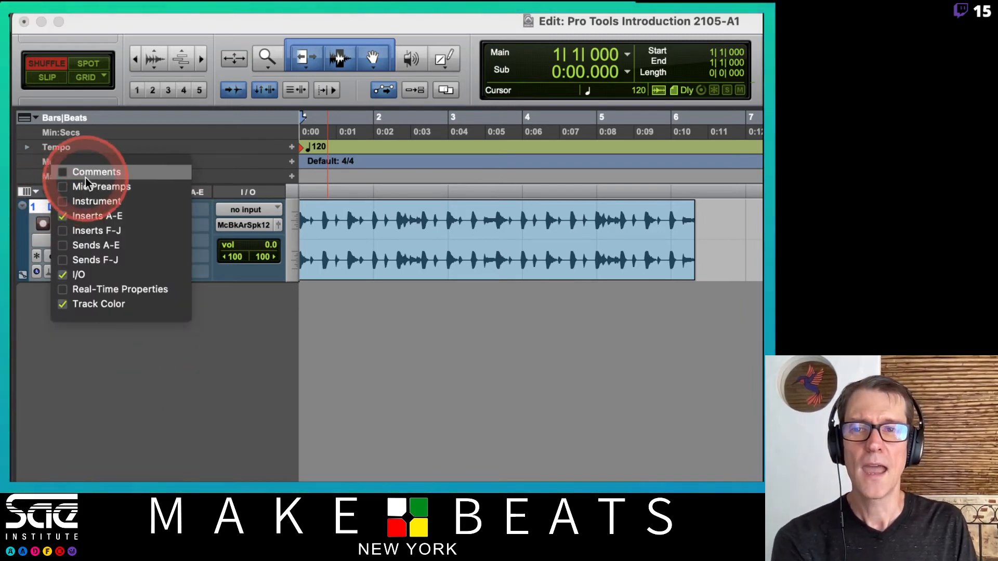
pyautogui.click(23, 189)
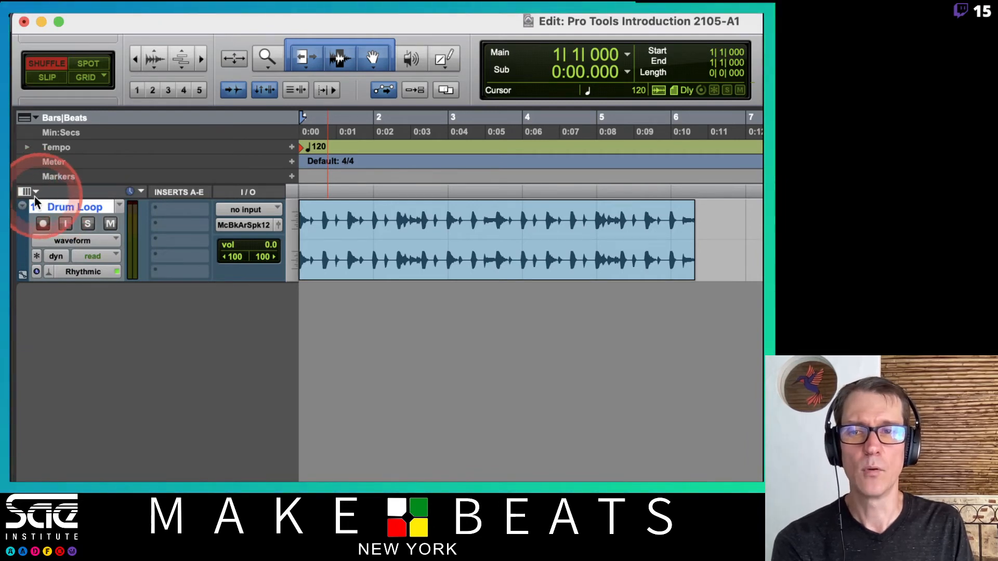
pyautogui.click(32, 193)
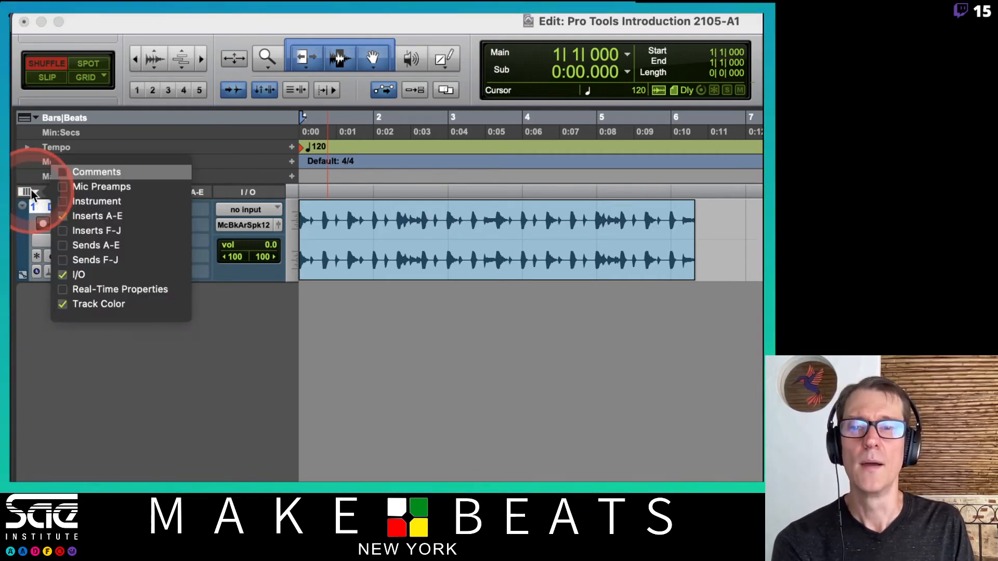
pyautogui.click(91, 173)
pyautogui.click(102, 186)
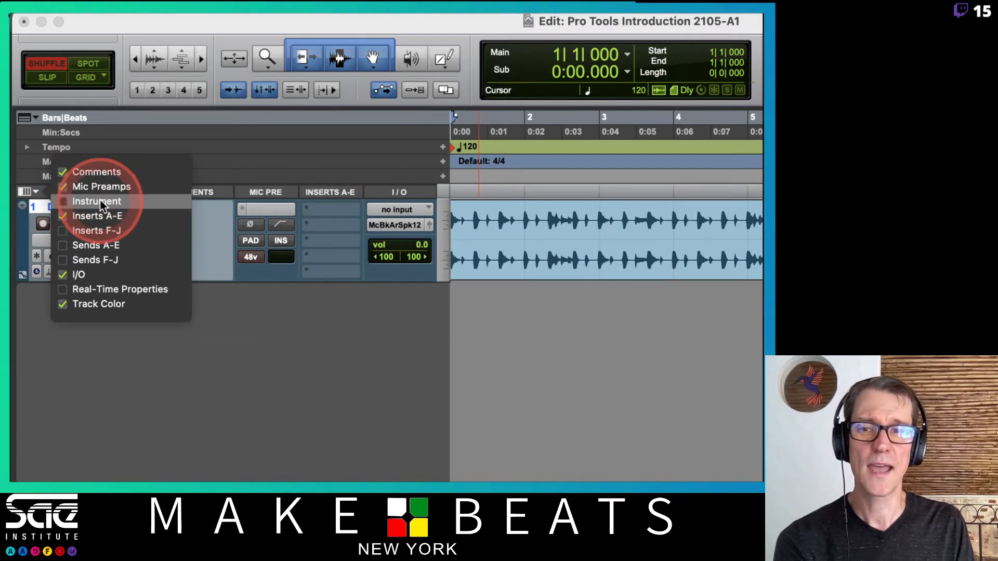
pyautogui.click(102, 203)
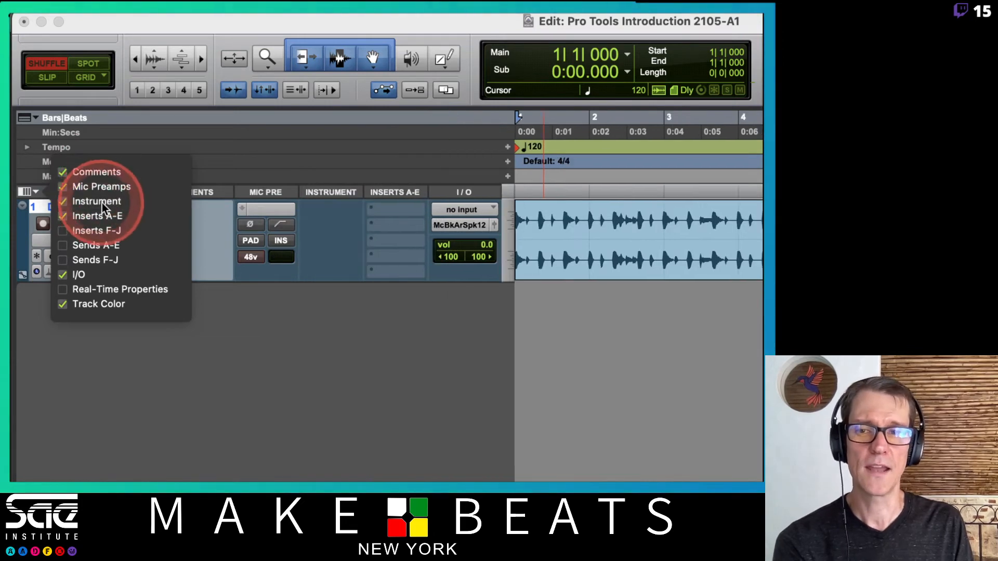
# Show the Sends A-E column in the Edit window, and switch Inserts F-J and Sends F-J on and off again.
pyautogui.click(98, 230)
pyautogui.click(99, 230)
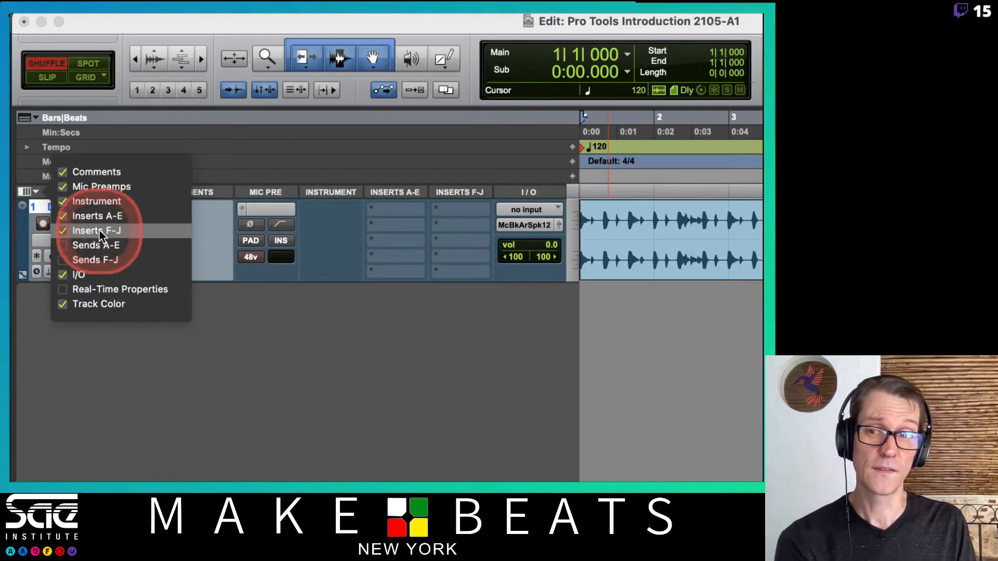
pyautogui.click(102, 245)
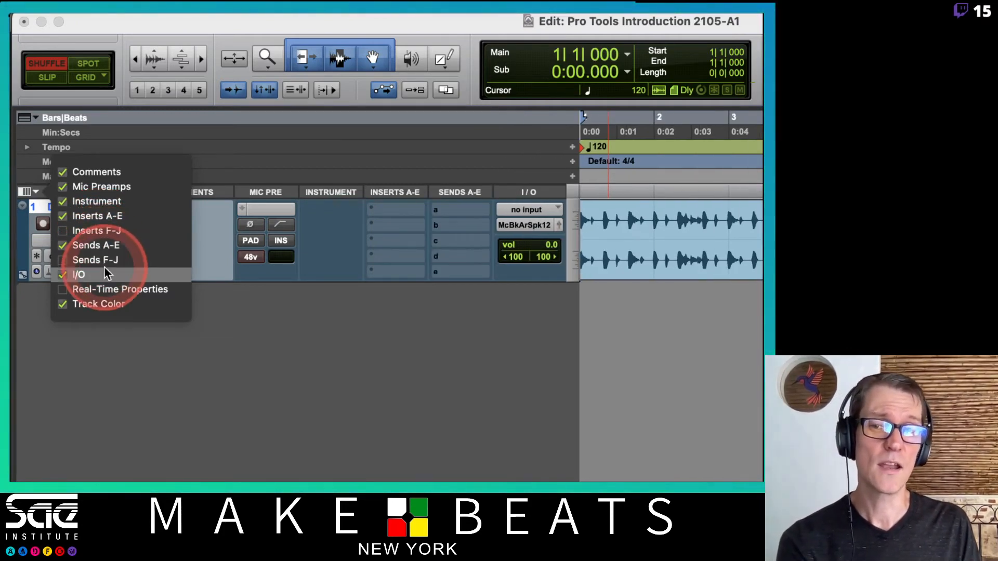
pyautogui.click(103, 260)
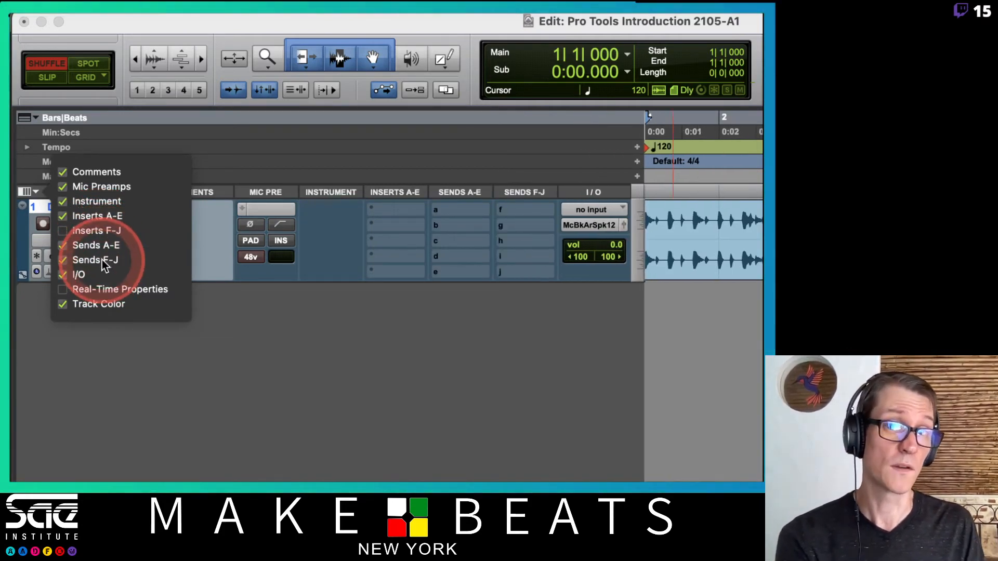
pyautogui.click(104, 259)
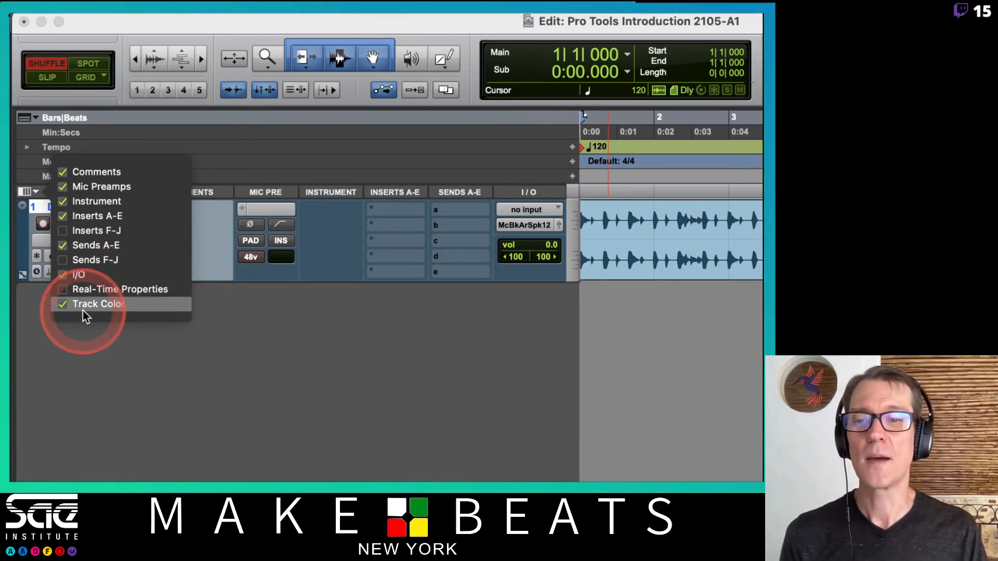
# Switch the Real-Time Properties column on and off, and hide the Sends A-E, Mic Preamps, Comments and Instrument columns.
pyautogui.click(84, 291)
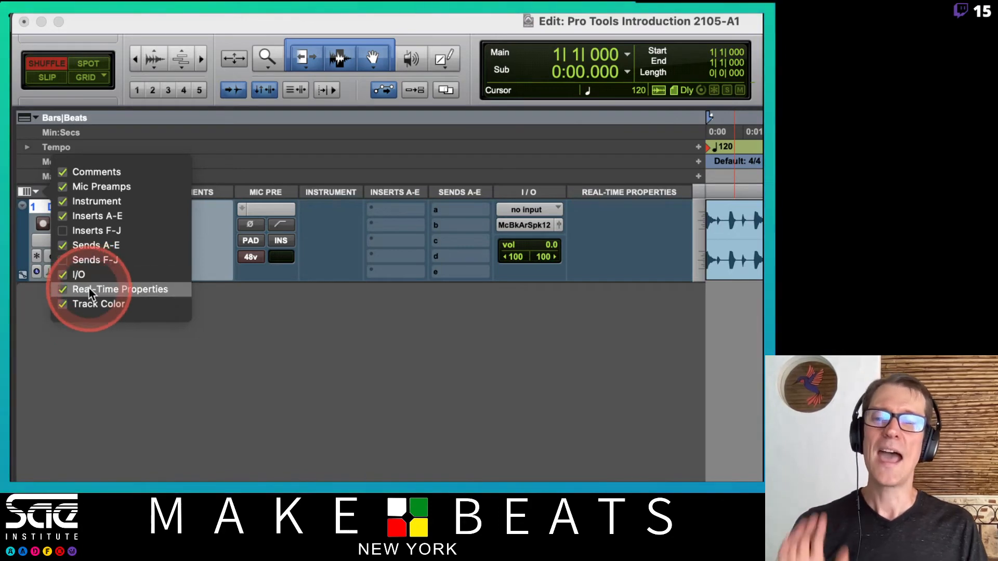
pyautogui.click(89, 288)
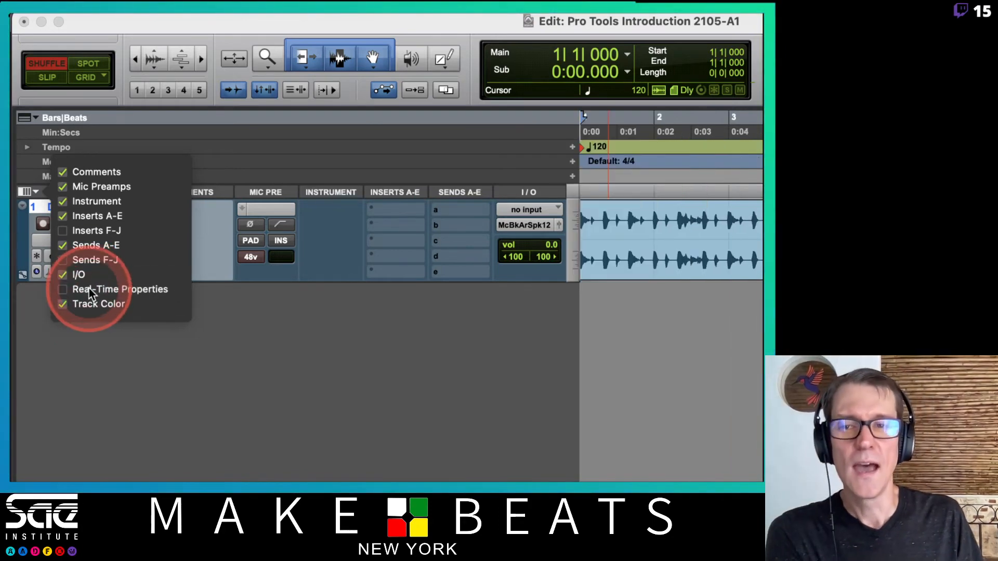
pyautogui.click(89, 245)
pyautogui.click(92, 180)
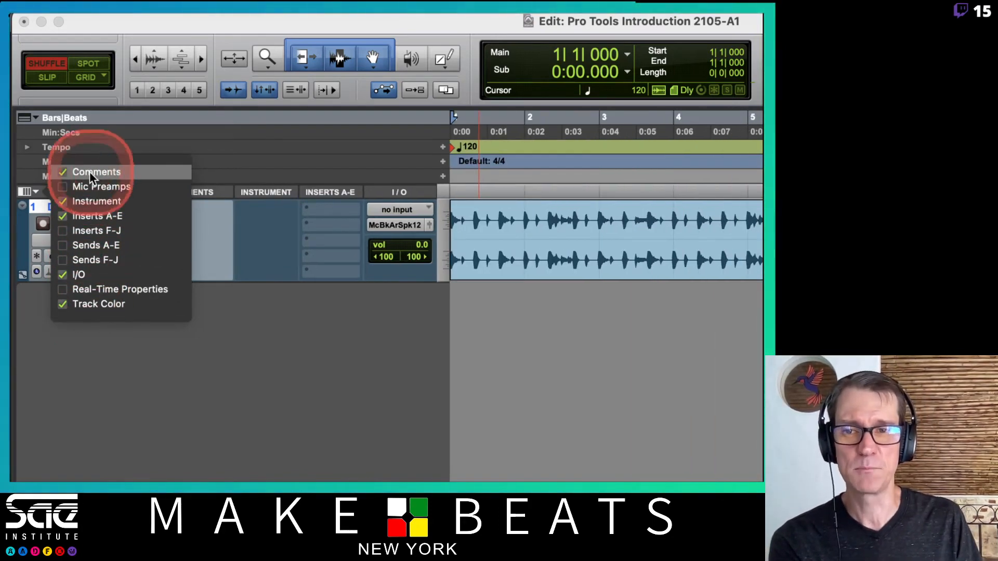
pyautogui.click(89, 172)
pyautogui.click(88, 203)
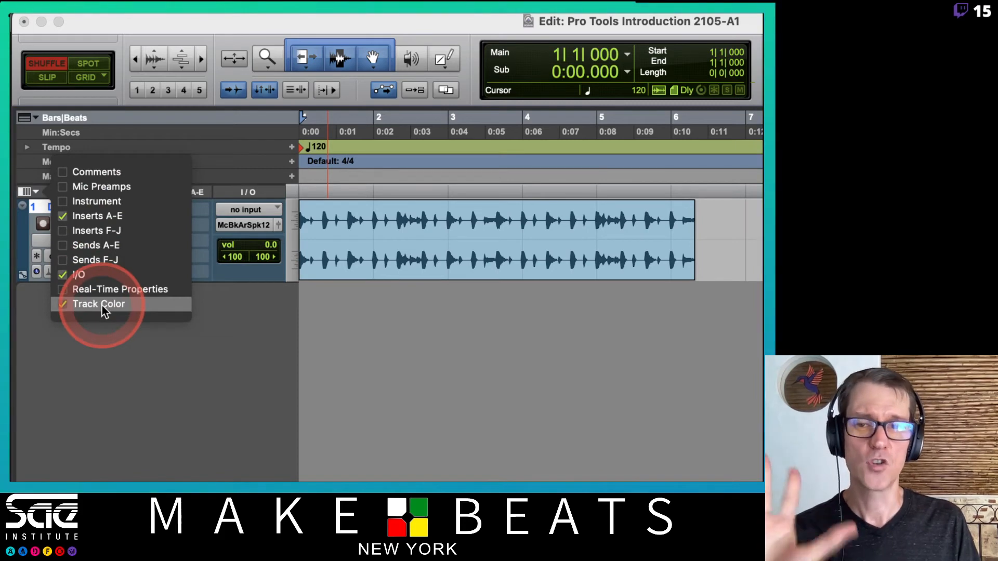
pyautogui.click(111, 335)
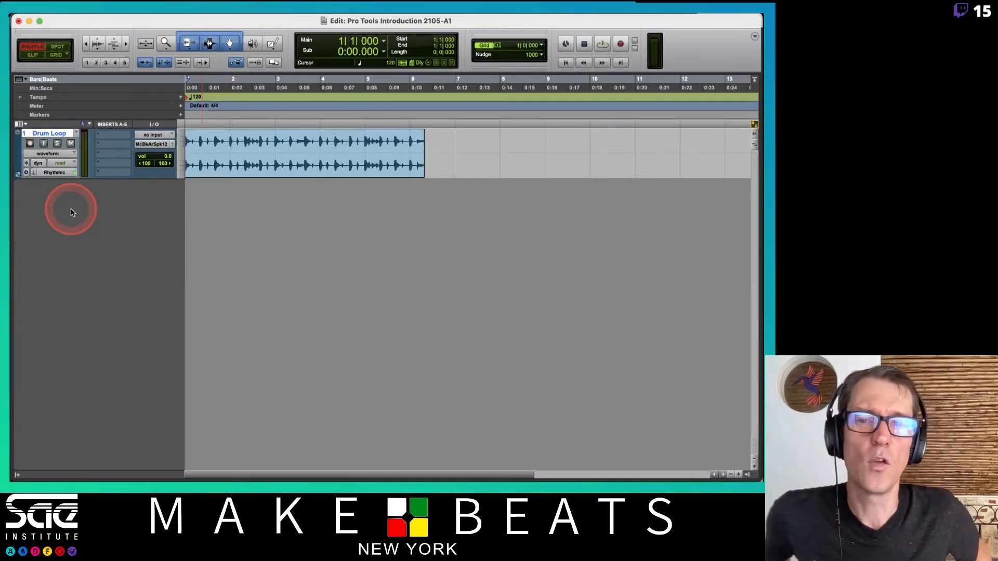
# Show the Mic Preamps, Comments, Instrument, Inserts F-J, Sends A-E, Sends F-J and Real-Time Properties columns in the Edit window.
pyautogui.click(21, 124)
pyautogui.click(59, 122)
pyautogui.click(59, 113)
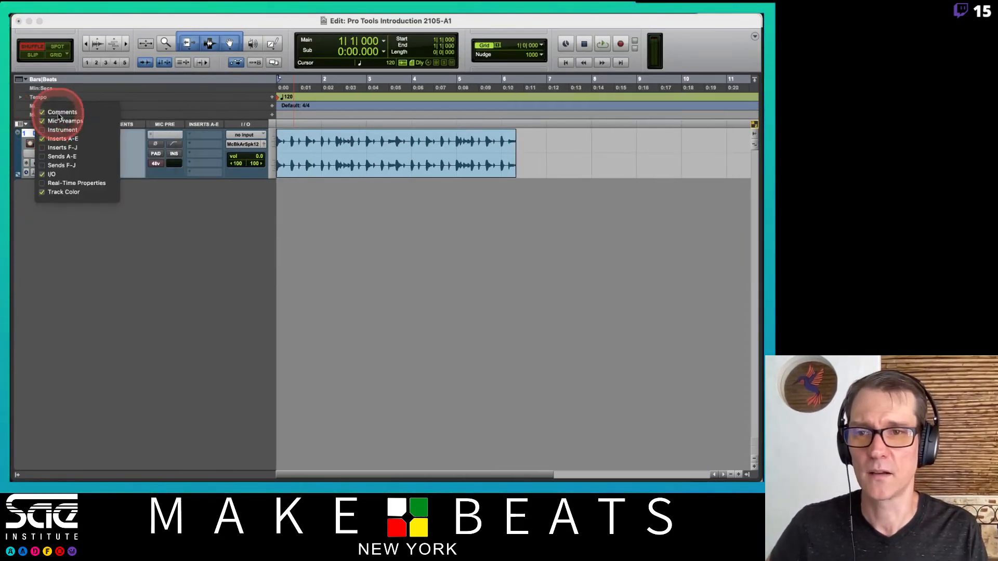
pyautogui.click(60, 130)
pyautogui.click(62, 148)
pyautogui.click(64, 156)
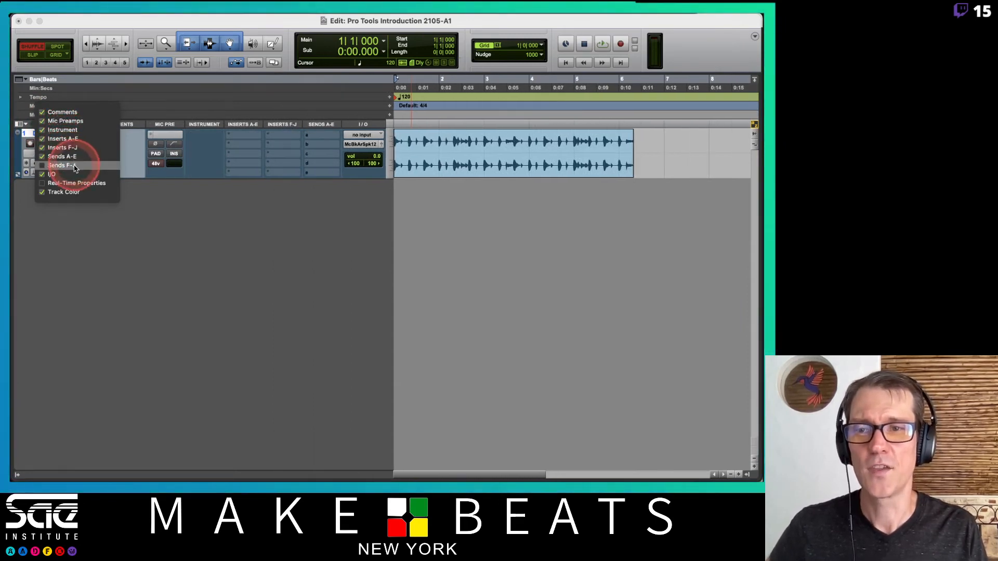
pyautogui.click(74, 167)
pyautogui.click(71, 183)
pyautogui.click(148, 247)
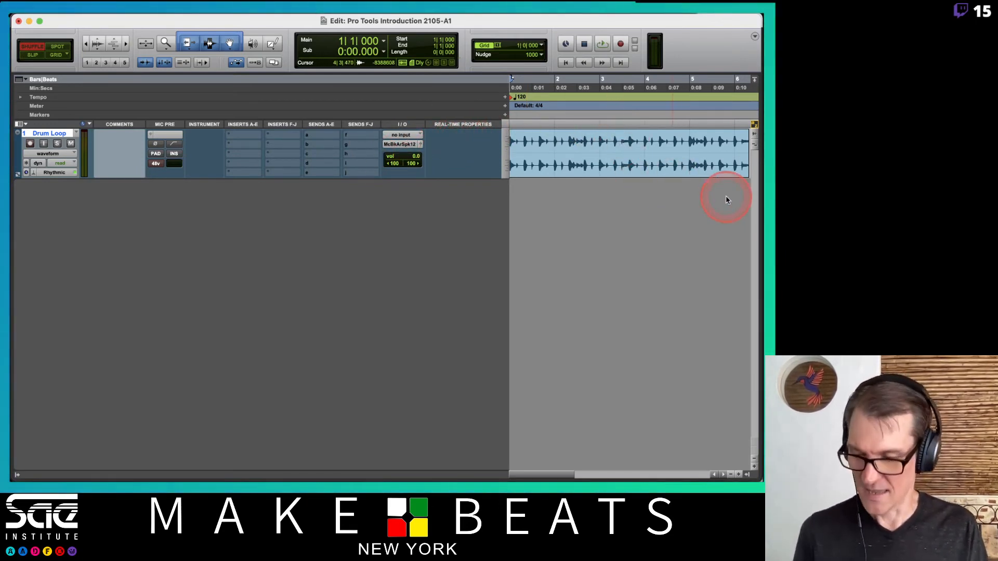
# Hide the Comments, Mic Preamps, both Inserts, both Sends and Real-Time Properties columns, keeping Instrument and I/O shown.
pyautogui.hscroll(10, 727, 200)
pyautogui.hscroll(-10, 726, 200)
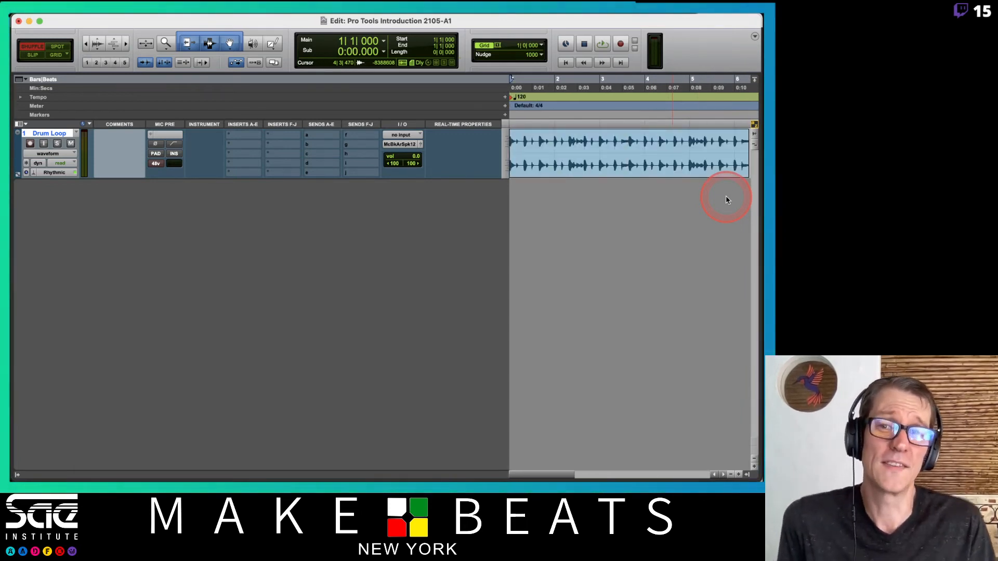
pyautogui.click(18, 123)
pyautogui.click(52, 112)
pyautogui.click(46, 121)
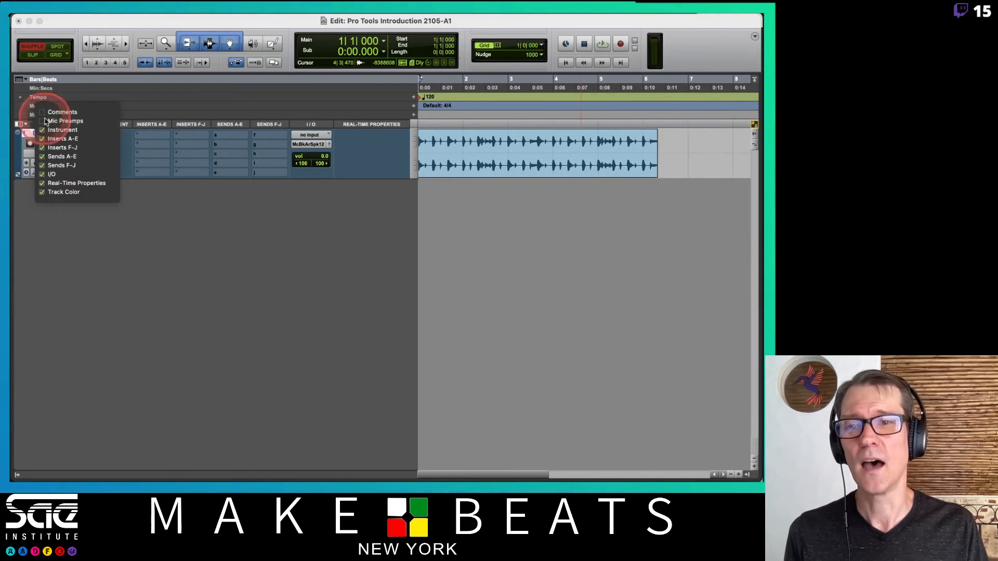
pyautogui.click(49, 139)
pyautogui.click(51, 147)
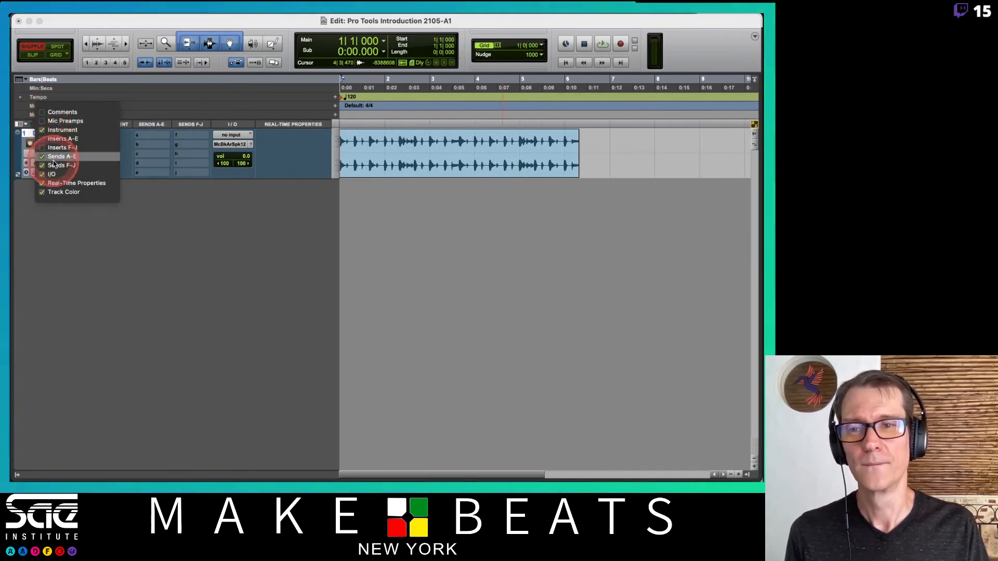
pyautogui.click(55, 157)
pyautogui.click(56, 166)
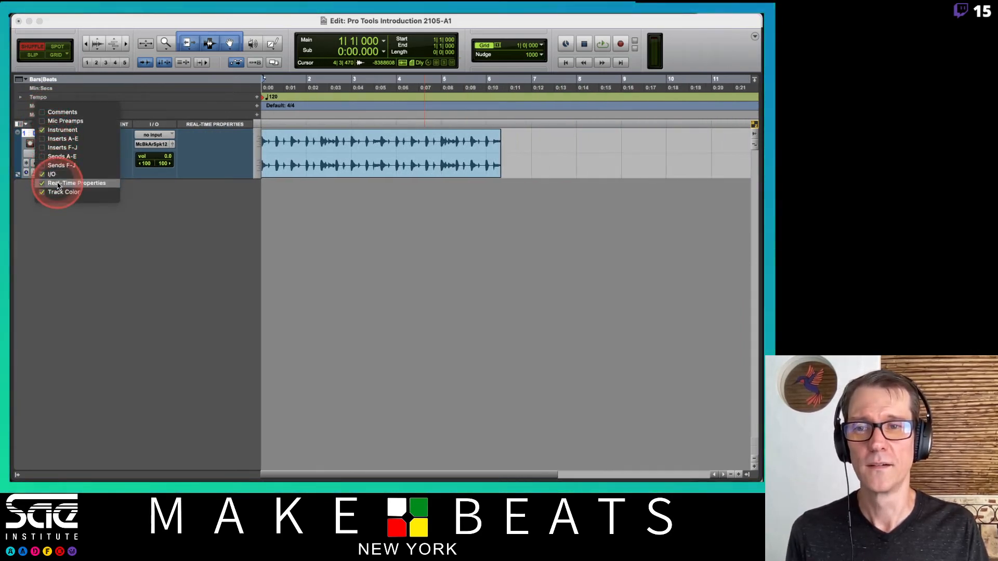
pyautogui.click(55, 183)
pyautogui.click(63, 238)
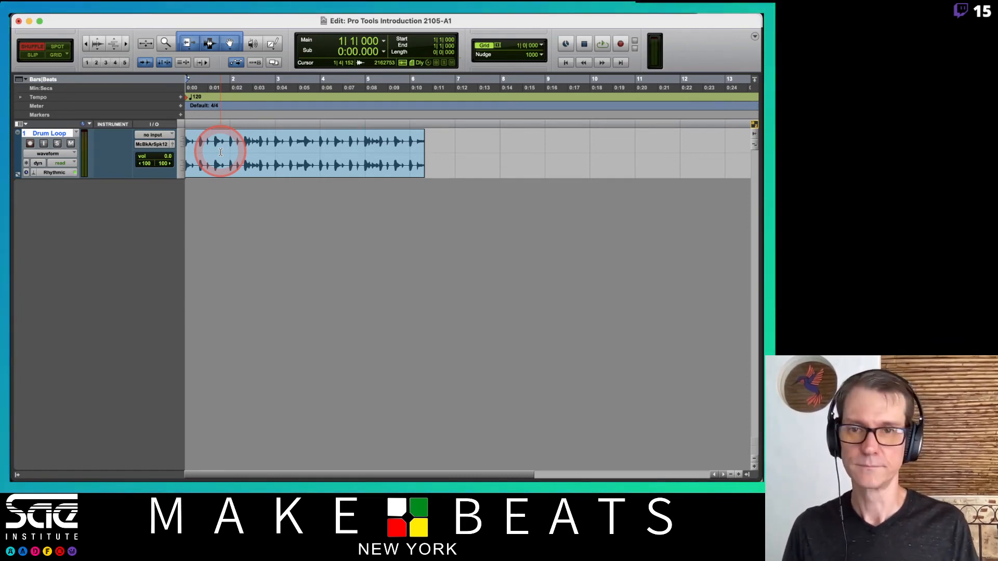
# Set the Drum Loop track height to jumbo and zoom the timeline in and back out on its waveform.
pyautogui.click(182, 140)
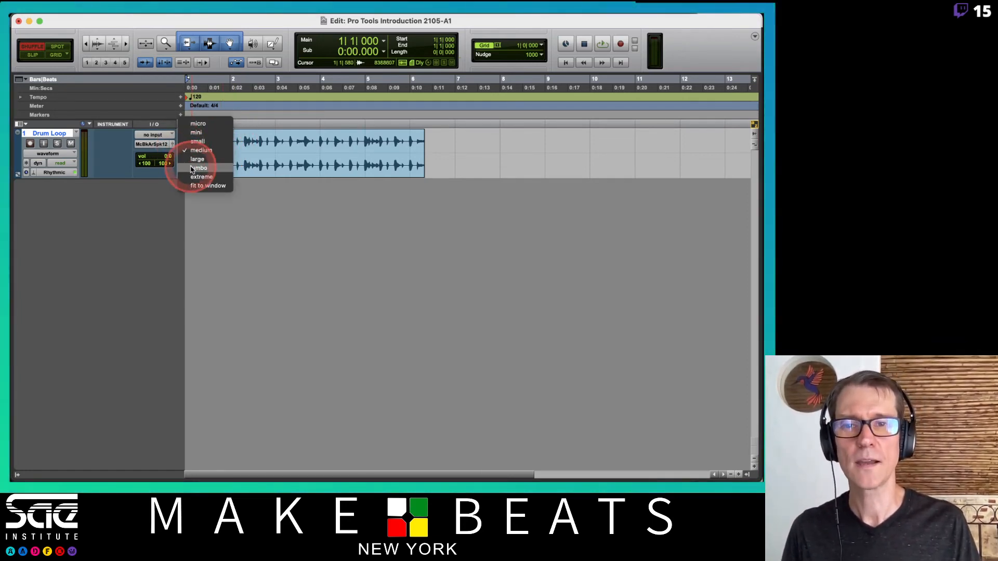
pyautogui.click(190, 168)
pyautogui.press('t')
pyautogui.press('t')
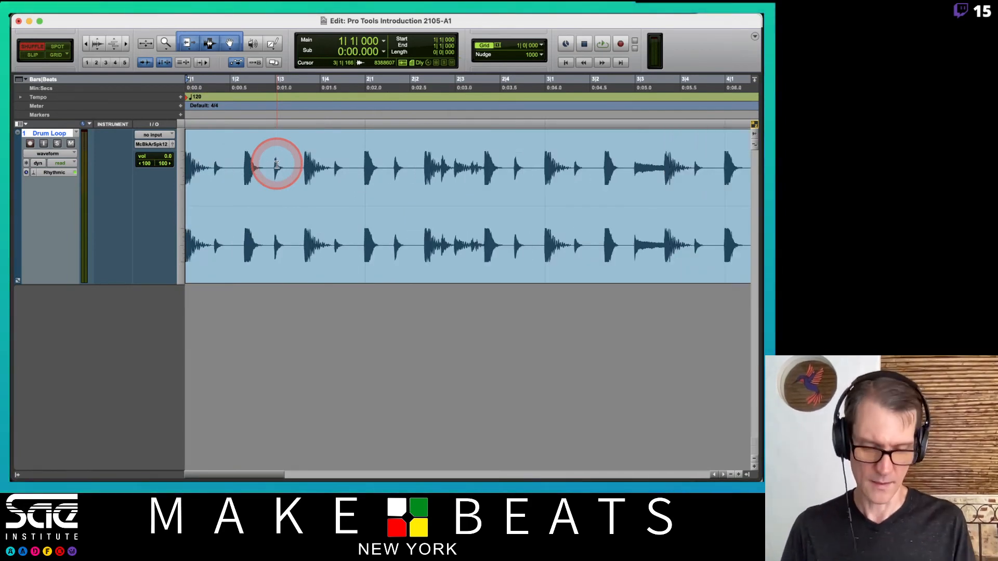
pyautogui.press('r')
pyautogui.press('r')
pyautogui.press('t')
pyautogui.press('r')
pyautogui.press('t')
pyautogui.press('r')
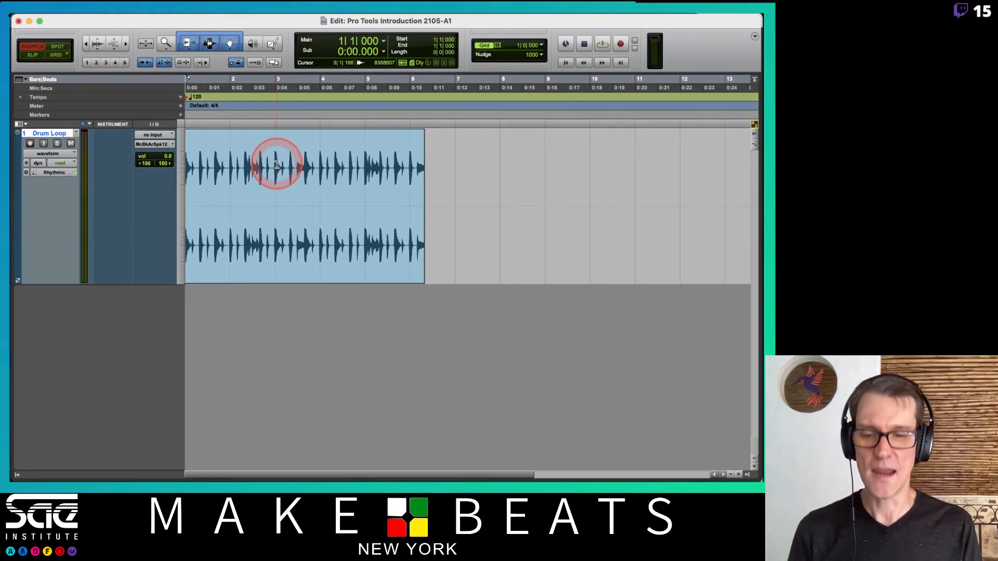
# Switch to the Mix window and show Mic Preamps, Instrument, HEAT, Inserts F-J, Sends F-J, EQ Curve and Delay Compensation on the channel strip.
pyautogui.press('super+equal')
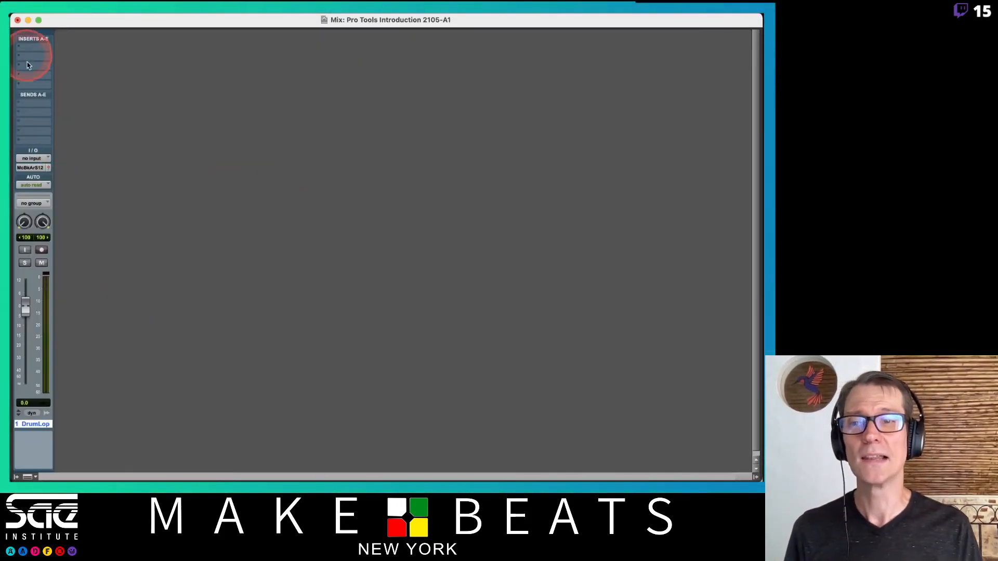
pyautogui.click(102, 264)
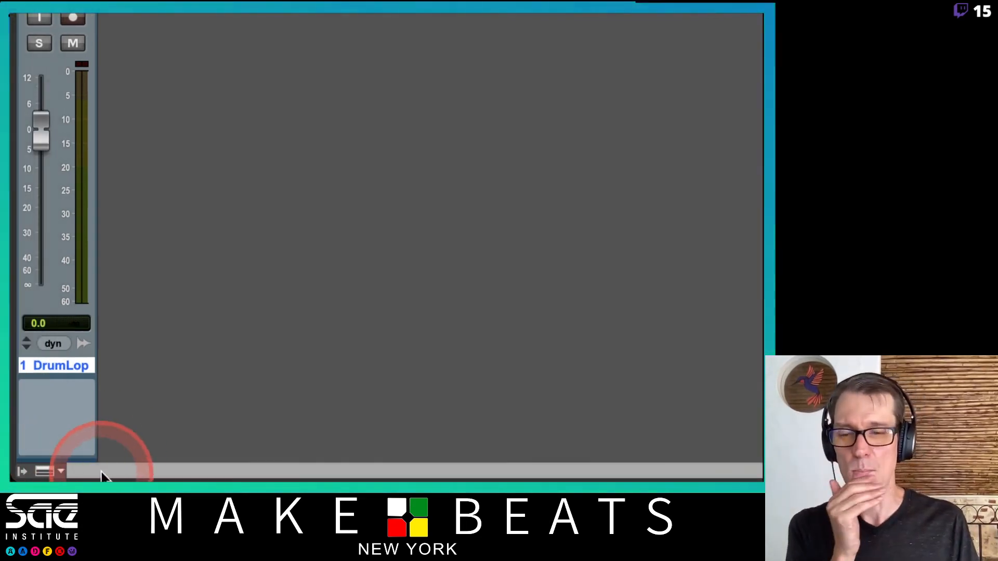
pyautogui.click(49, 469)
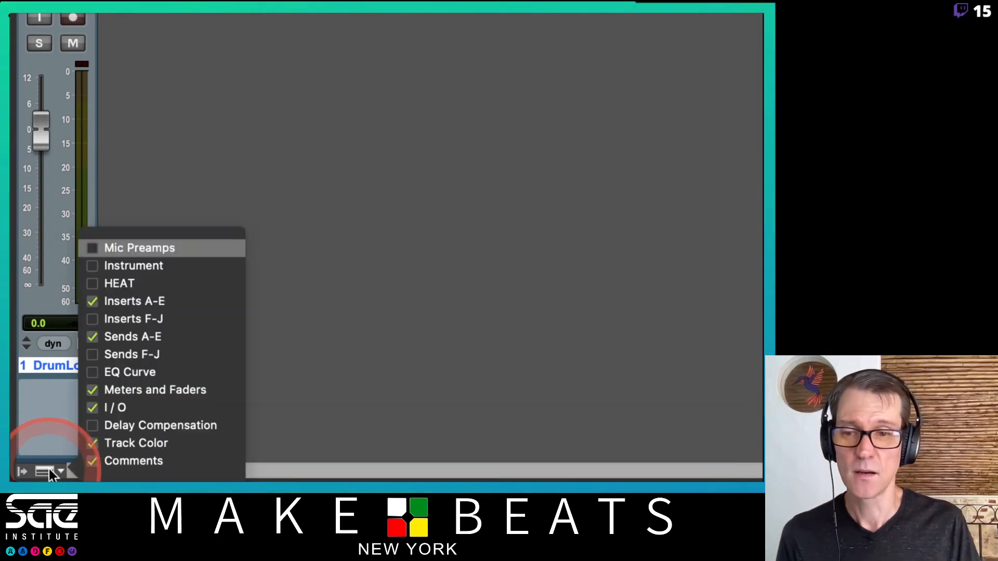
pyautogui.click(117, 251)
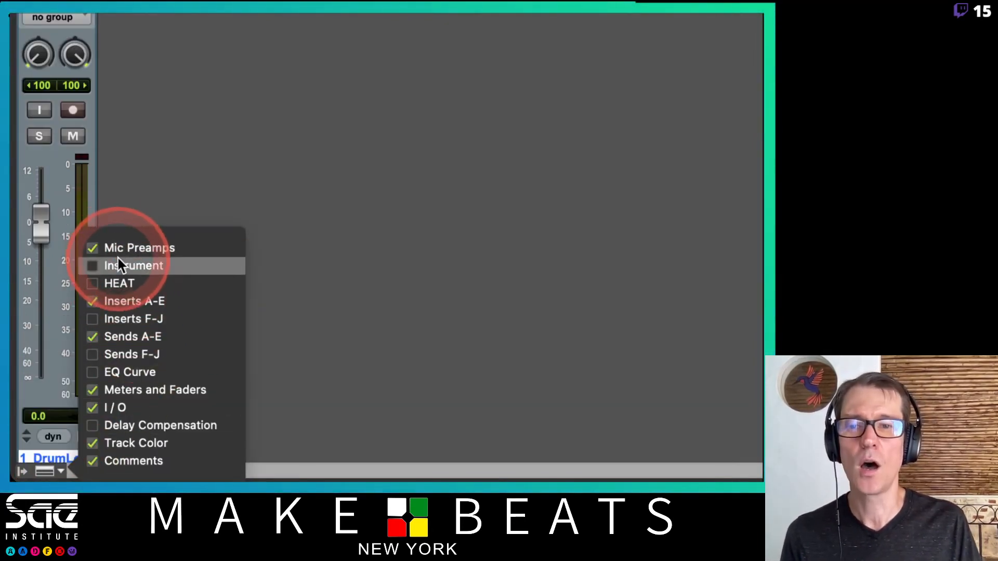
pyautogui.click(117, 262)
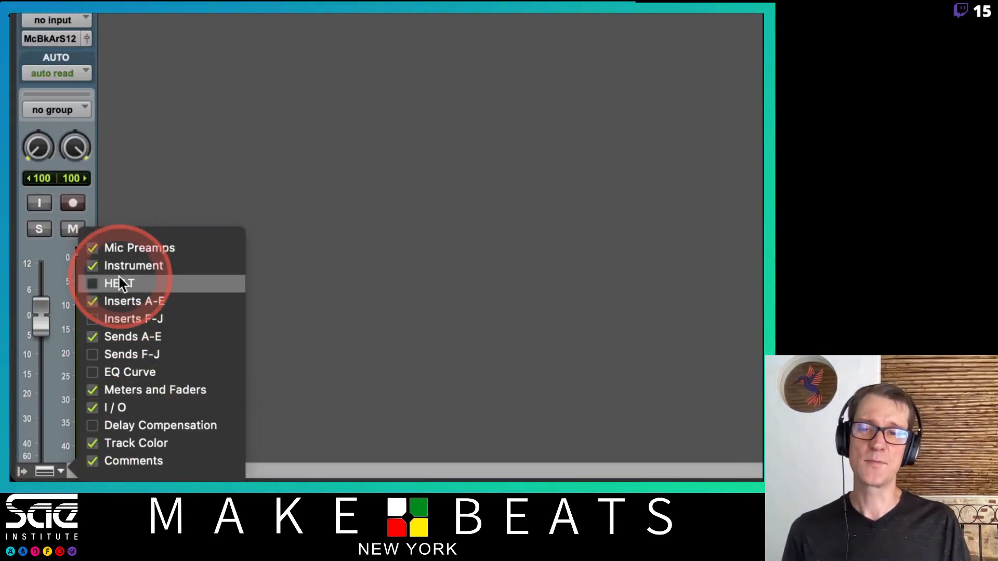
pyautogui.click(117, 283)
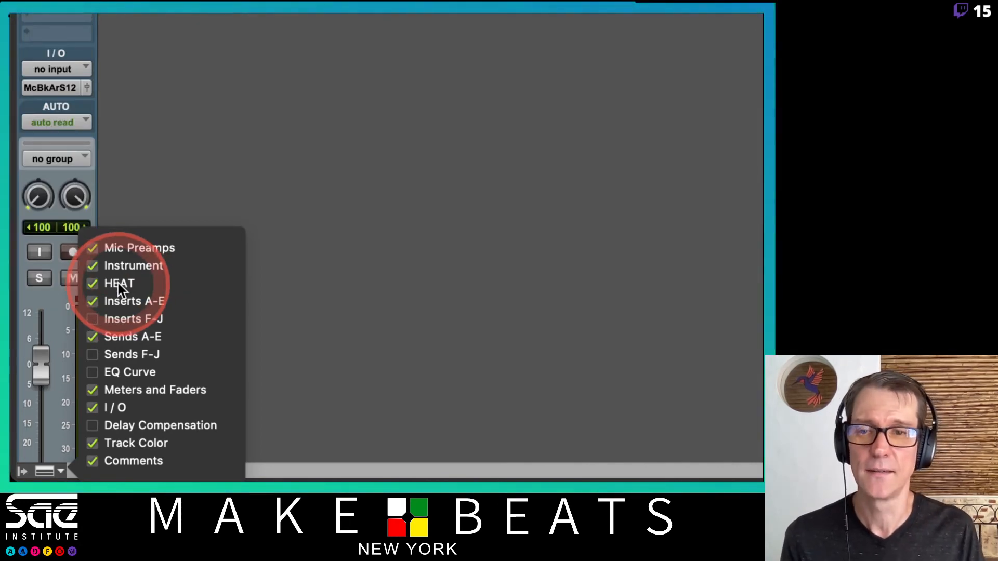
pyautogui.click(111, 320)
pyautogui.click(130, 354)
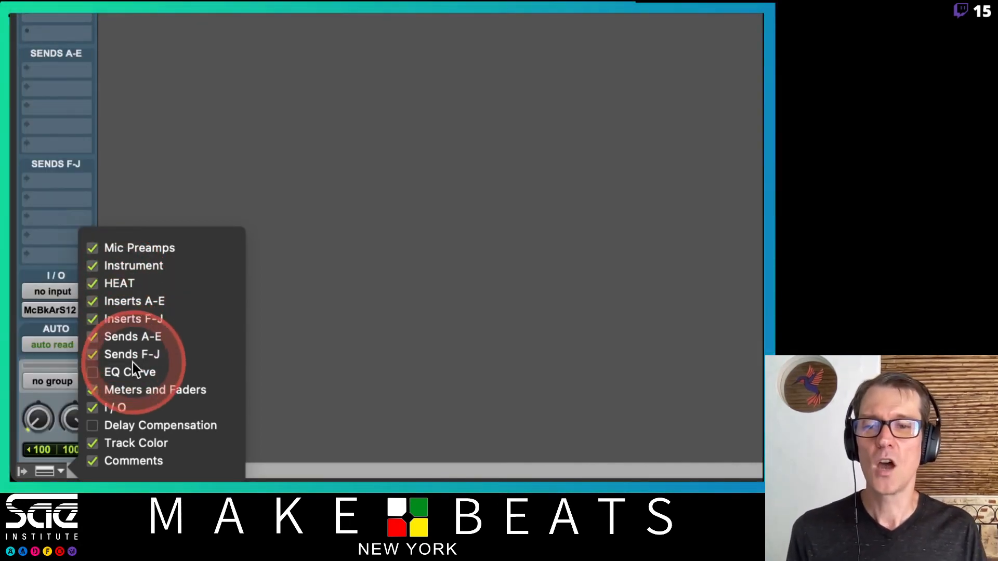
pyautogui.click(133, 372)
pyautogui.click(133, 423)
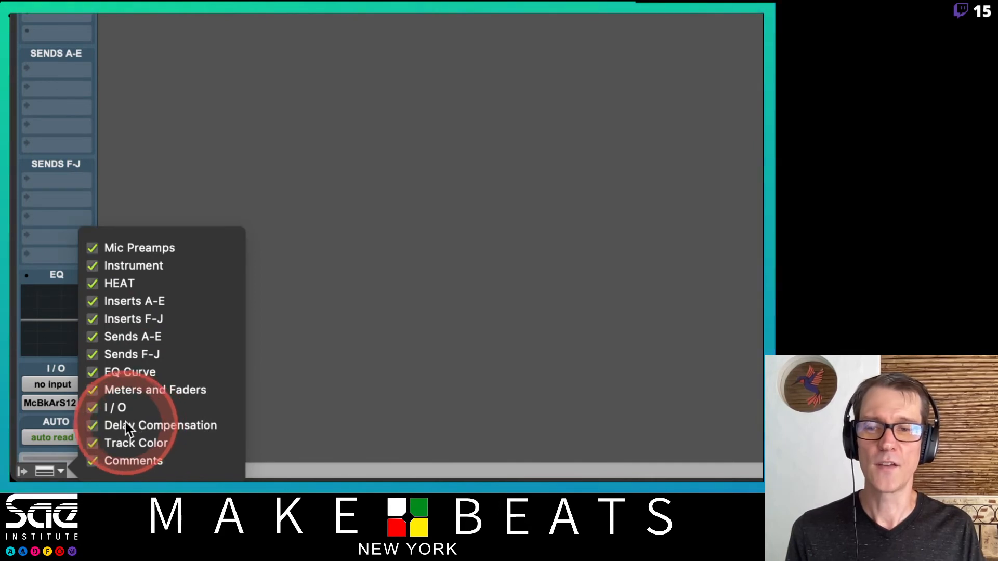
pyautogui.click(139, 198)
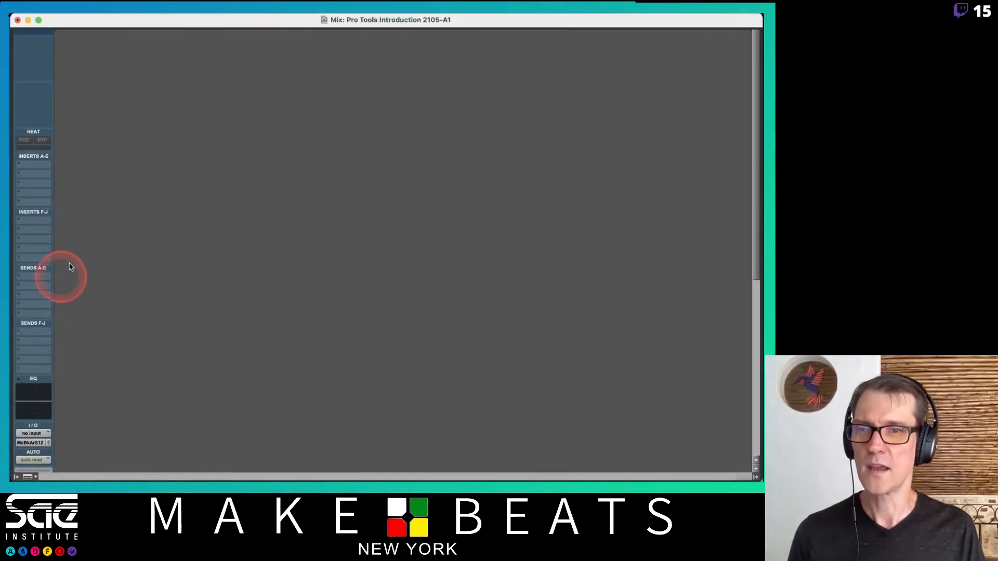
# Examine the full length of the expanded DrumLop channel strip, from the mic preamp section down to delay compensation and comments.
pyautogui.scroll(-5, 117, 269)
pyautogui.scroll(5, 117, 269)
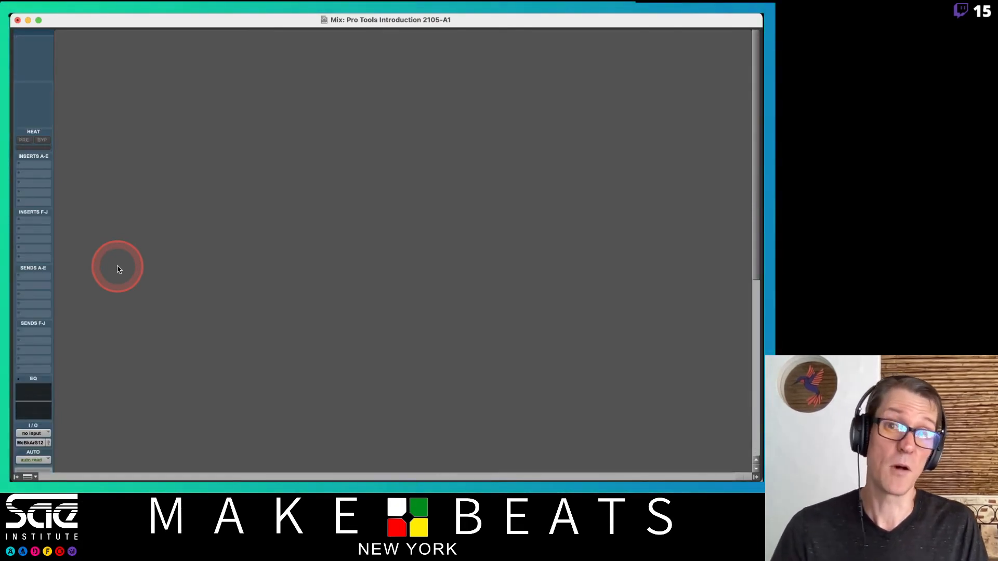
pyautogui.scroll(-5, 118, 269)
pyautogui.scroll(5, 117, 269)
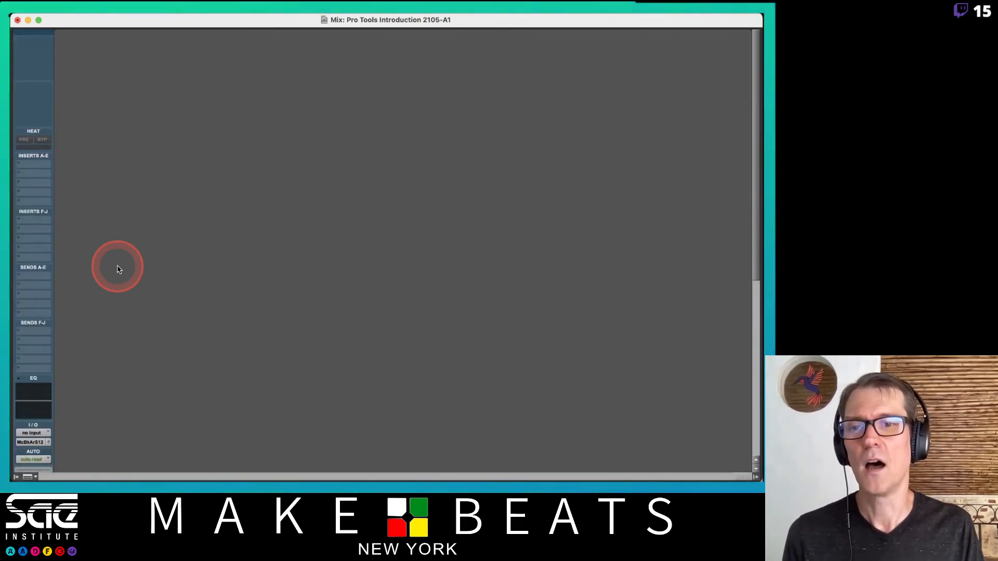
pyautogui.scroll(-5, 118, 270)
pyautogui.scroll(5, 118, 269)
pyautogui.scroll(-5, 118, 269)
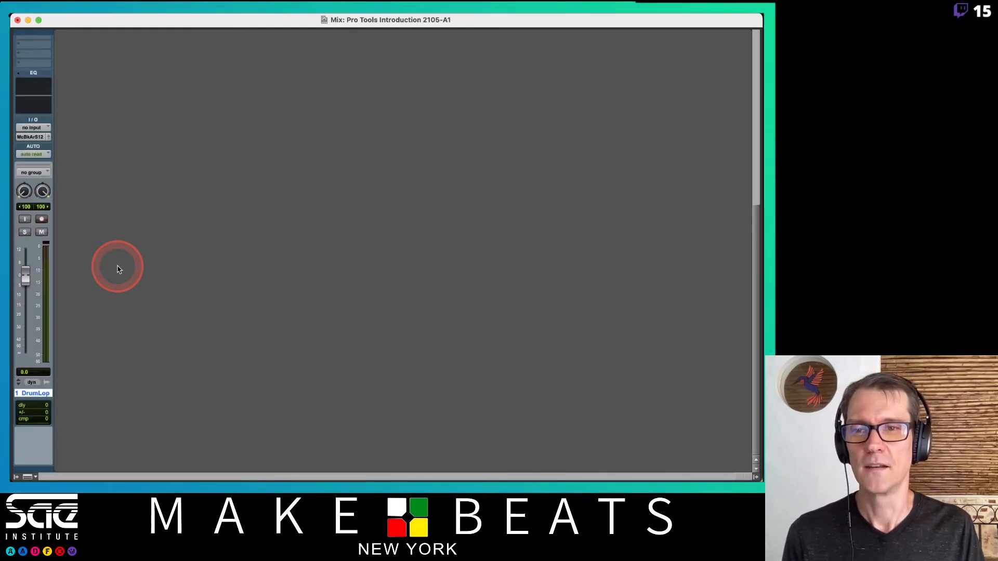
pyautogui.scroll(5, 118, 270)
pyautogui.scroll(-5, 118, 269)
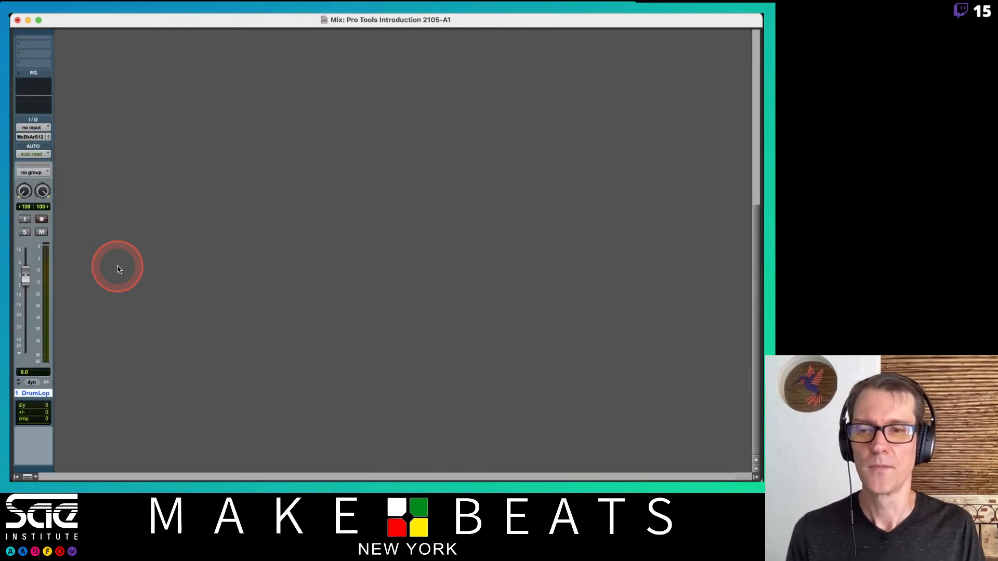
pyautogui.scroll(5, 117, 270)
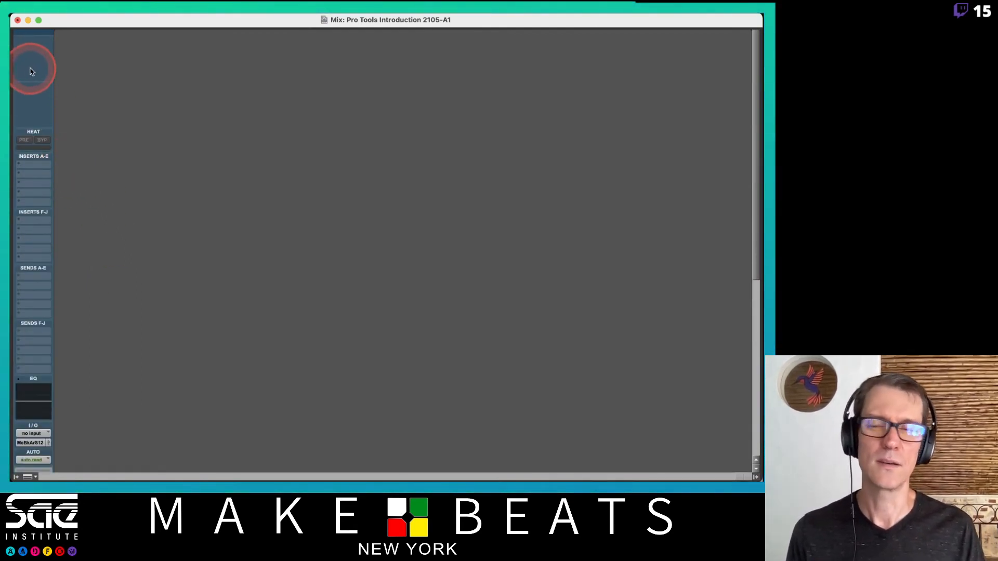
pyautogui.scroll(-5, 125, 137)
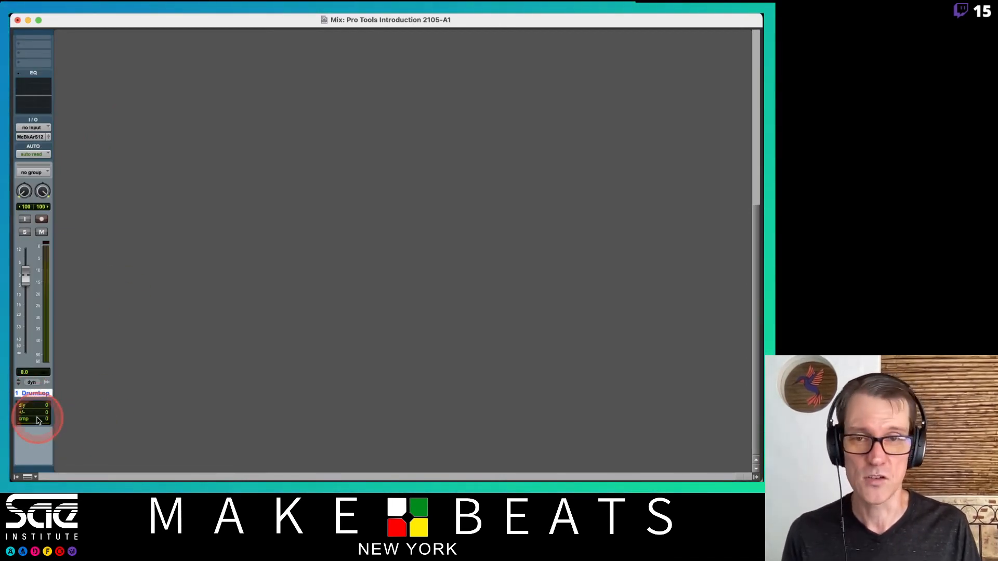
# Hide the Mic Preamps, Instrument, HEAT, Inserts F-J and Sends F-J sections in the Mix window.
pyautogui.click(29, 477)
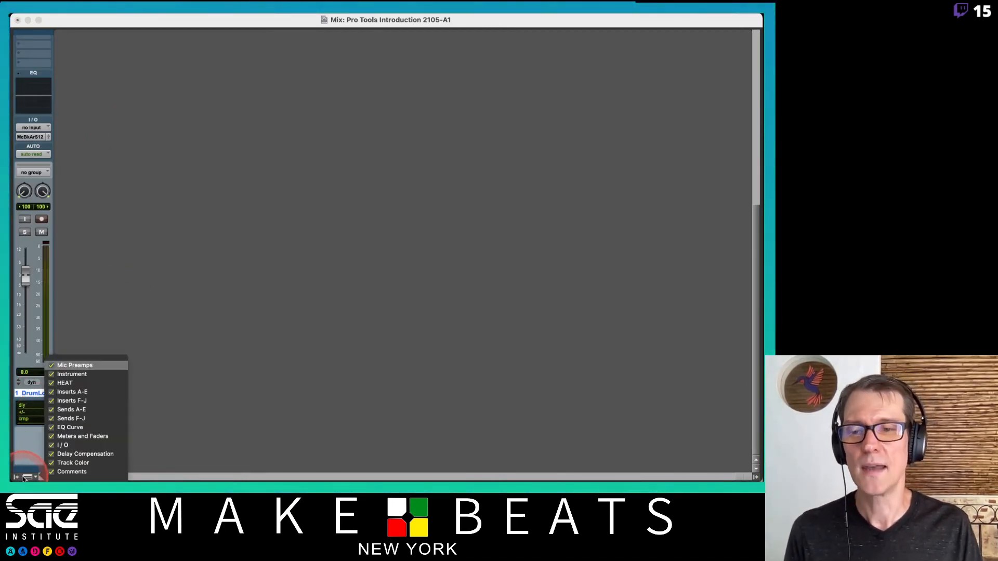
pyautogui.click(73, 366)
pyautogui.click(71, 374)
pyautogui.click(68, 383)
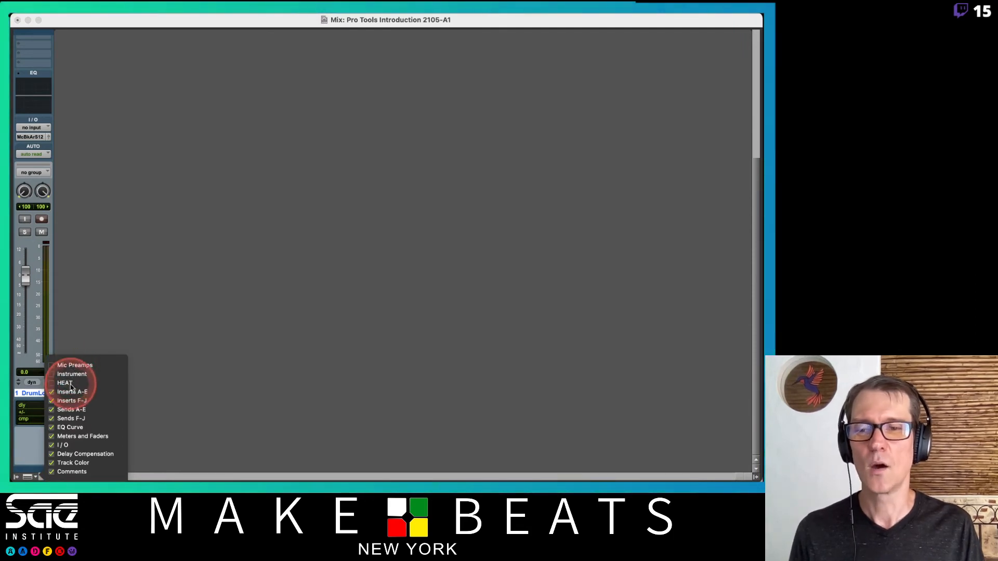
pyautogui.click(71, 400)
pyautogui.click(71, 418)
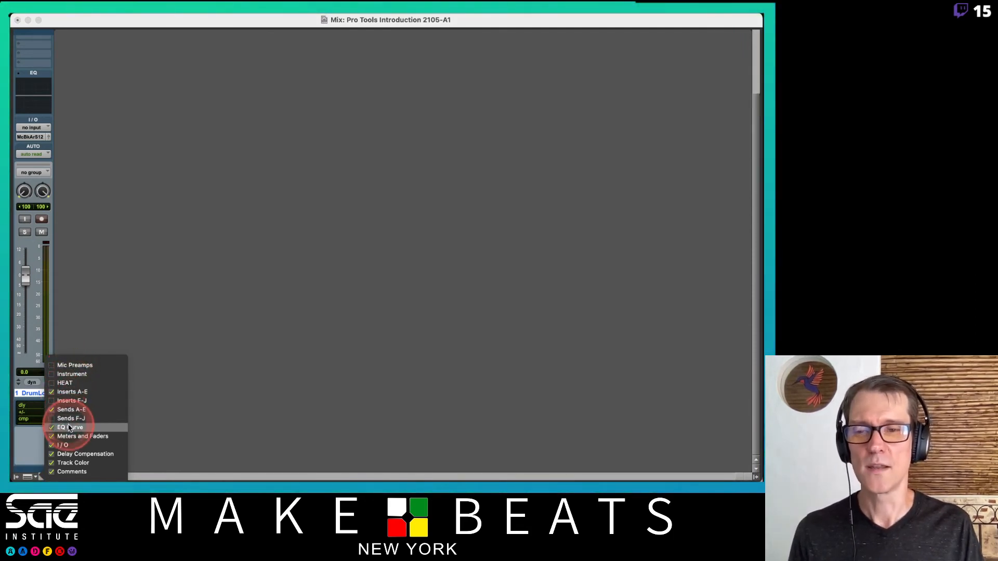
# Switch the Meters and Faders section off and back on, and do the same with the I/O section.
pyautogui.click(70, 437)
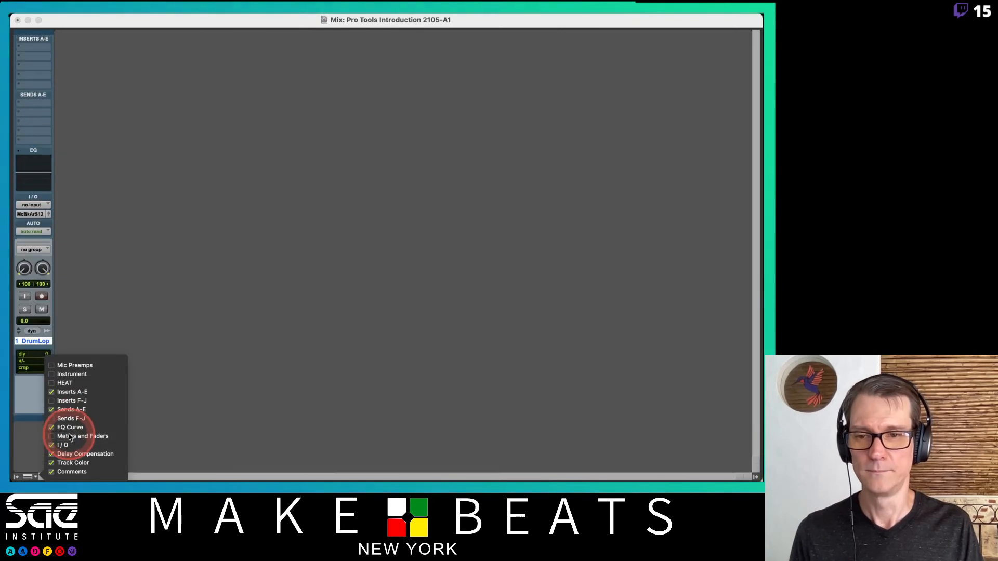
pyautogui.click(69, 437)
pyautogui.click(66, 446)
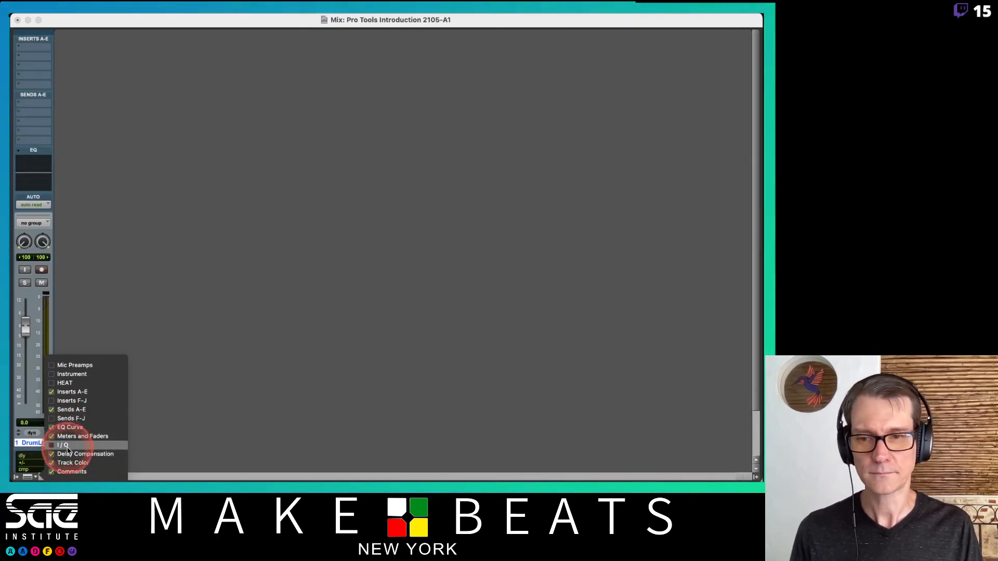
pyautogui.click(66, 445)
# Hide the Delay Compensation, Comments and EQ Curve sections of the Mix window channel strip.
pyautogui.click(99, 454)
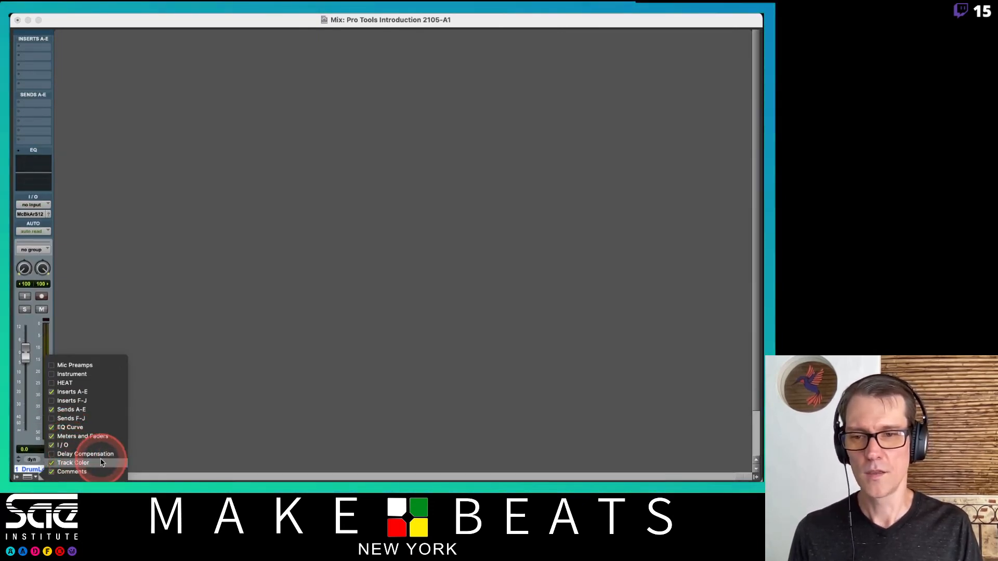
pyautogui.click(72, 471)
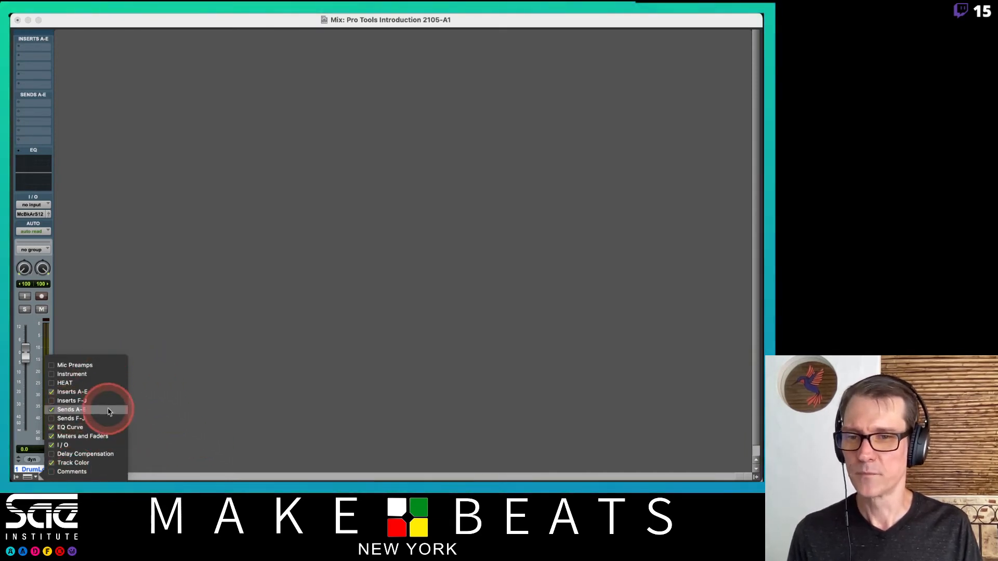
pyautogui.click(79, 428)
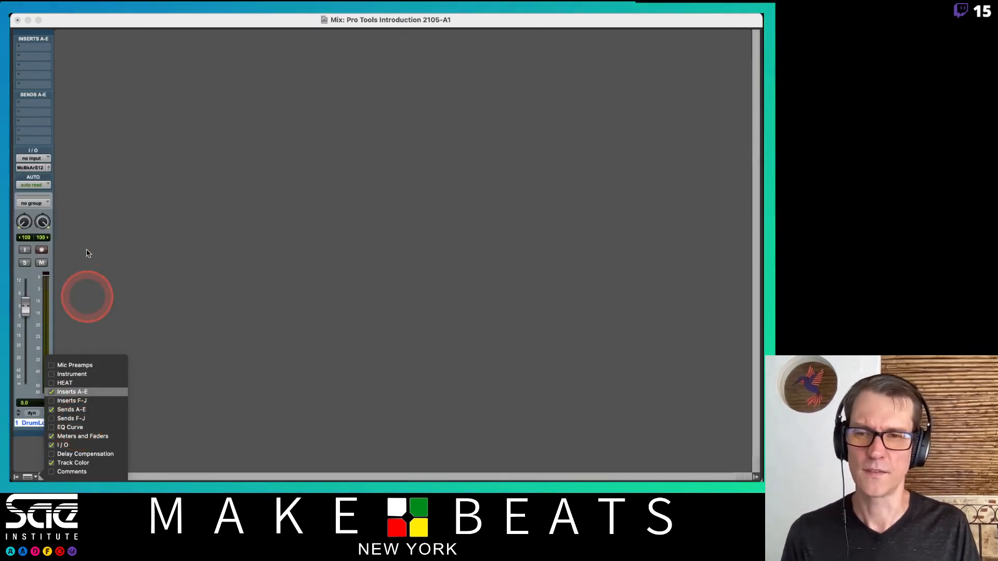
pyautogui.click(85, 229)
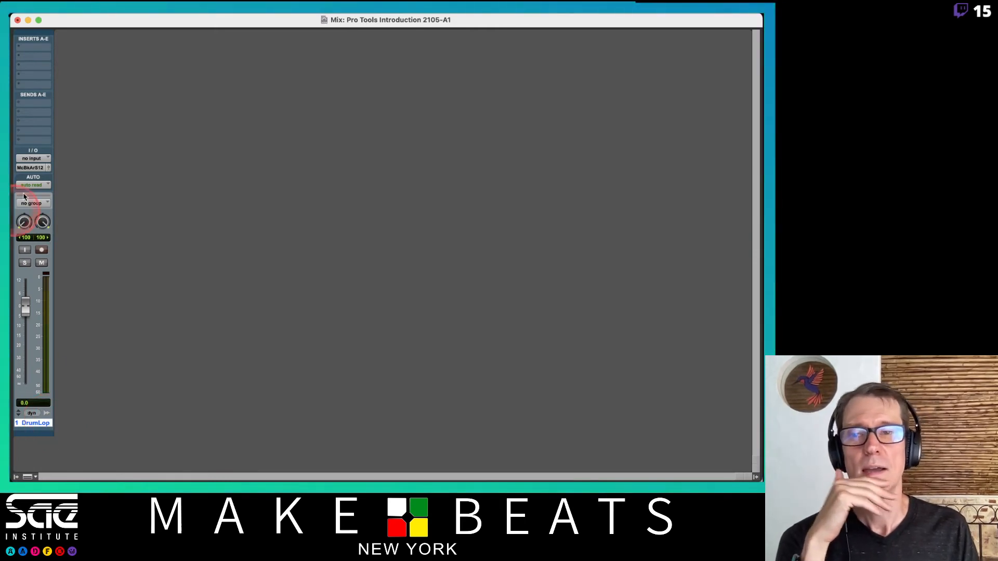
# Show the Sends F-J and Inserts F-J sections alongside the A-E slots in the Mix window.
pyautogui.click(31, 77)
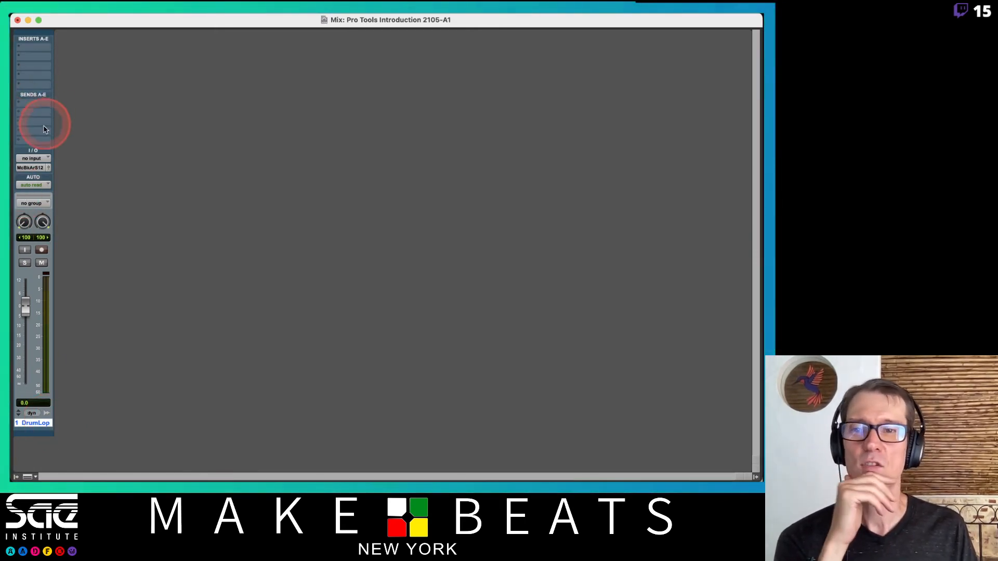
pyautogui.click(31, 476)
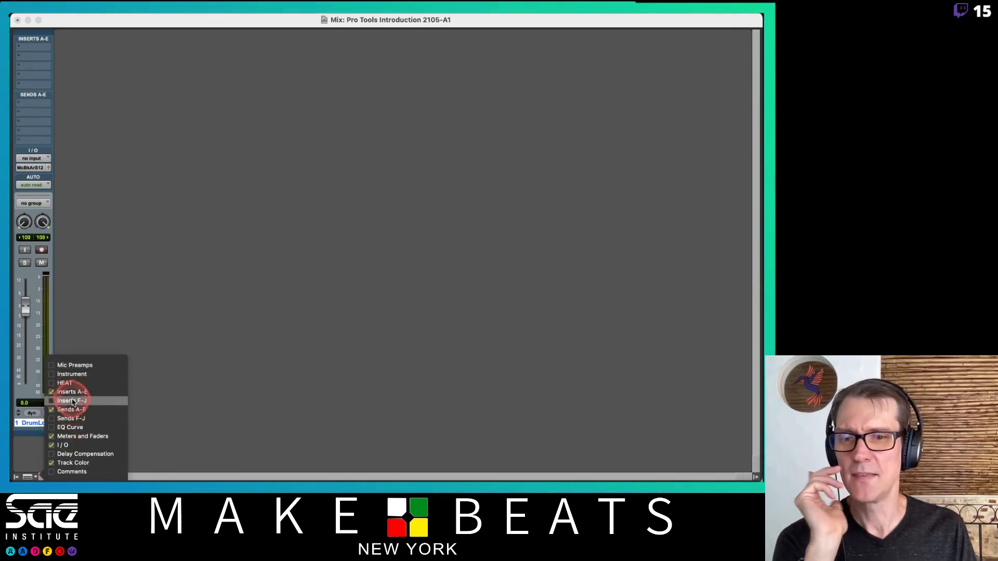
pyautogui.click(60, 419)
pyautogui.click(72, 401)
pyautogui.click(112, 323)
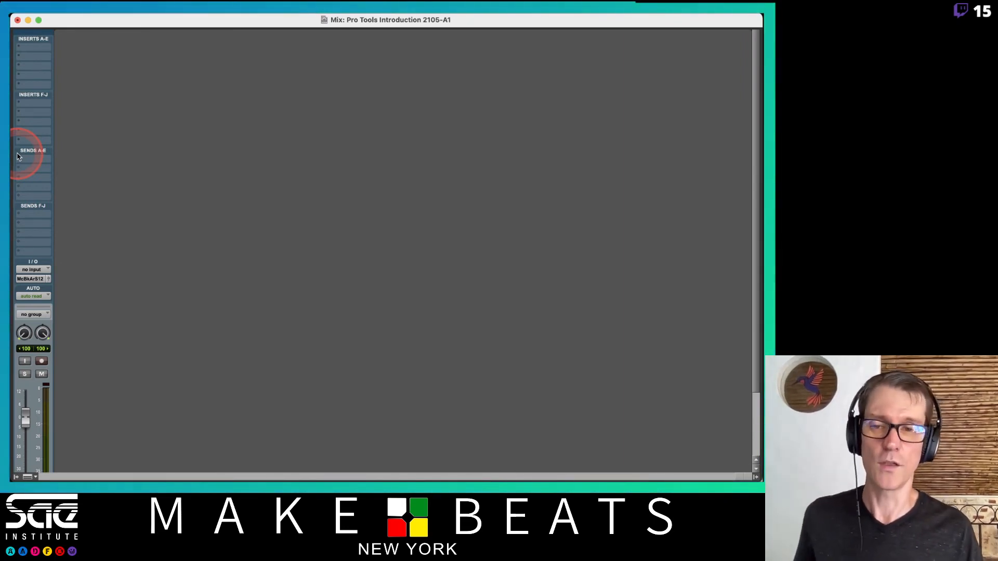
# Hide the Inserts F-J and Sends F-J sections again, keeping only the A-E inserts and sends.
pyautogui.click(32, 476)
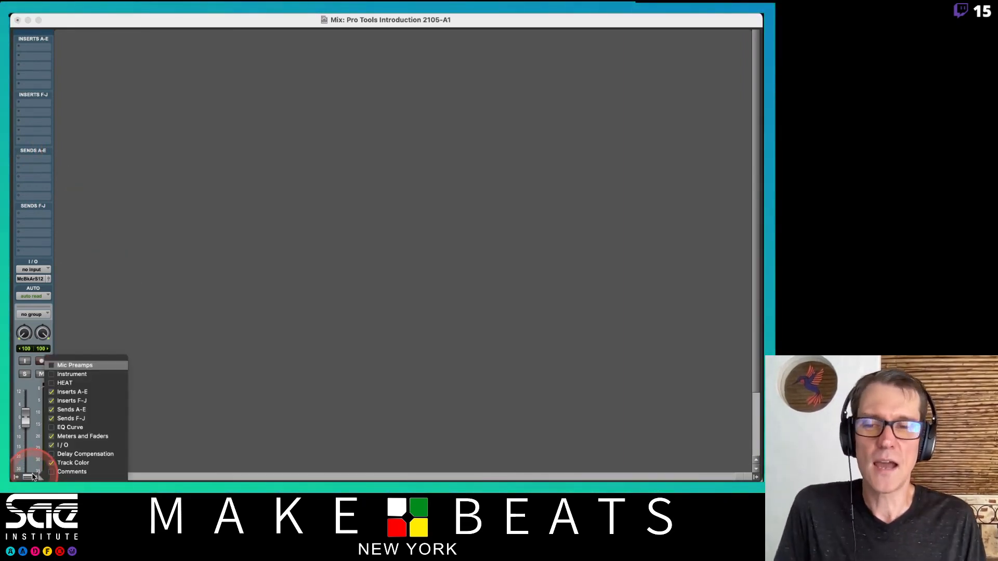
pyautogui.click(72, 401)
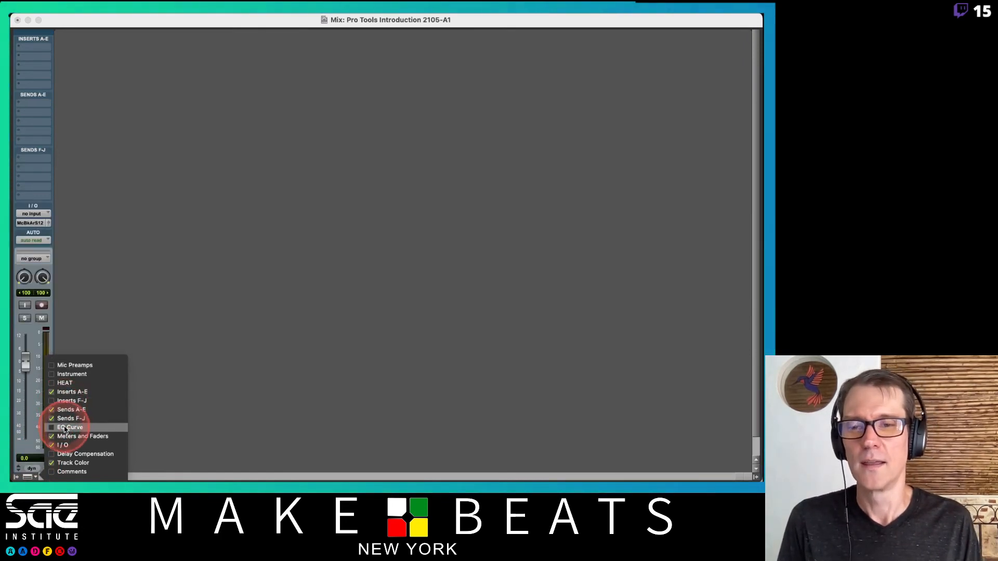
pyautogui.click(65, 418)
pyautogui.click(109, 320)
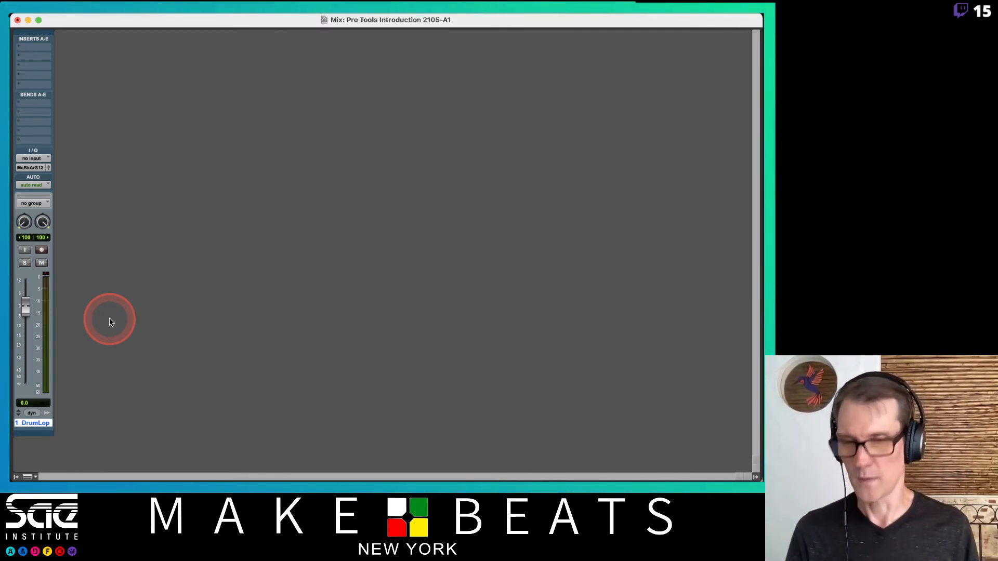
# Switch to the notes "03 PT Intro-Review.pdf" in Preview and go to the Plugins page, page 5.
pyautogui.press('super+Tab')
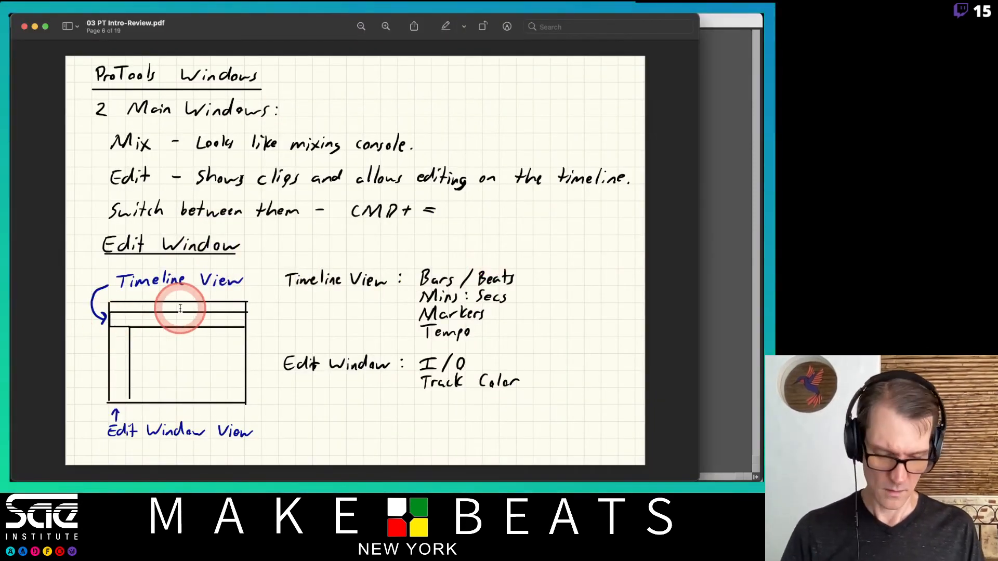
pyautogui.press('Right')
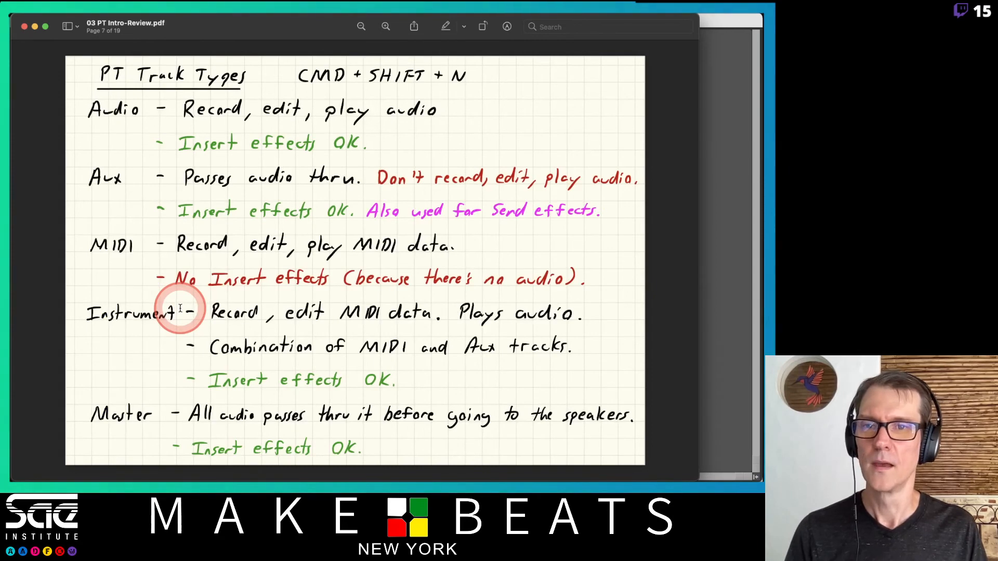
pyautogui.press('Left')
pyautogui.press('Left')
pyautogui.press('Left')
pyautogui.press('Right')
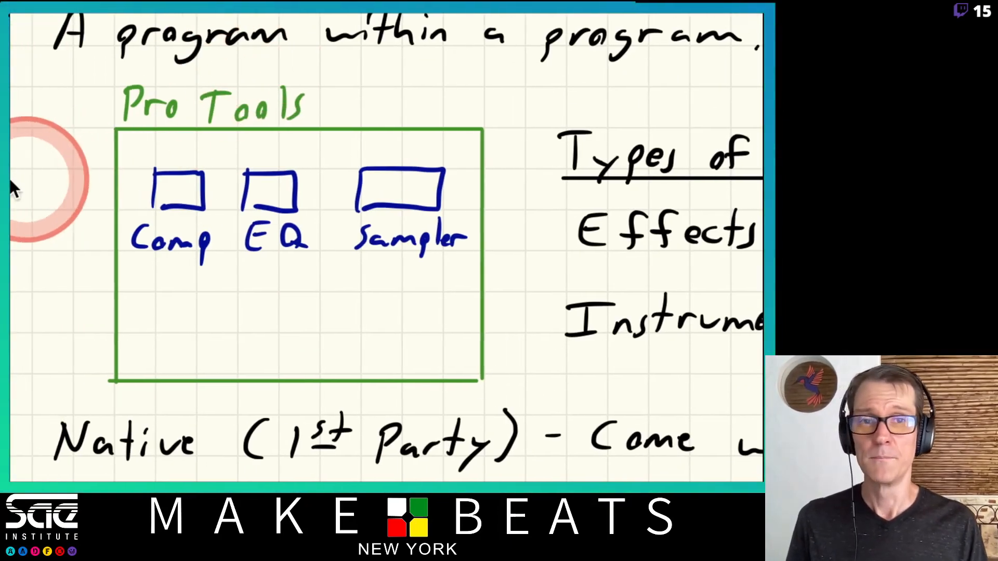
# Read the Plugins notes on effect and instrument plugins, native versus 3rd party plugins, and plugin formats.
pyautogui.click(214, 157)
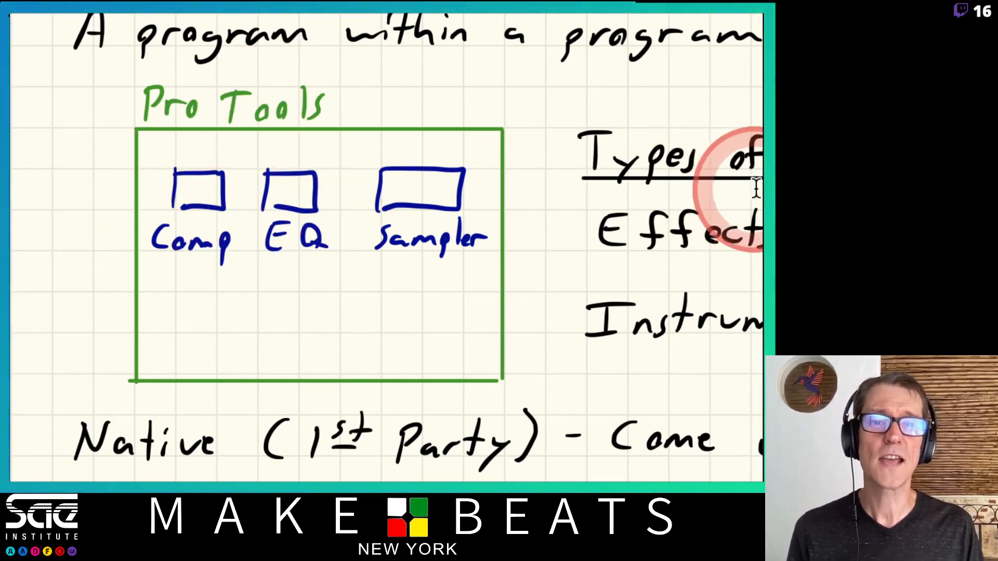
pyautogui.hscroll(10, 759, 179)
pyautogui.hscroll(2, 722, 174)
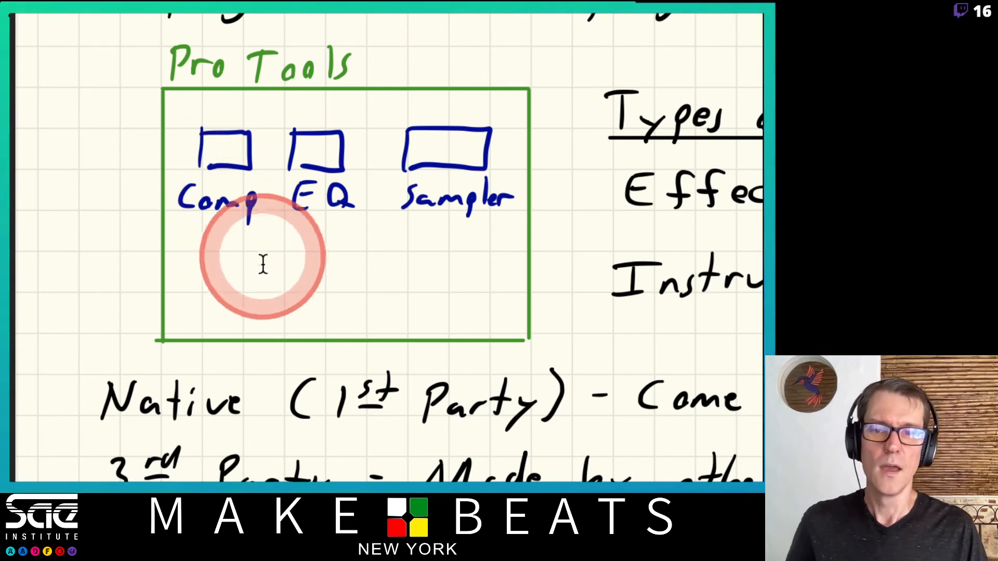
pyautogui.scroll(-3, 337, 476)
pyautogui.scroll(-2, 341, 476)
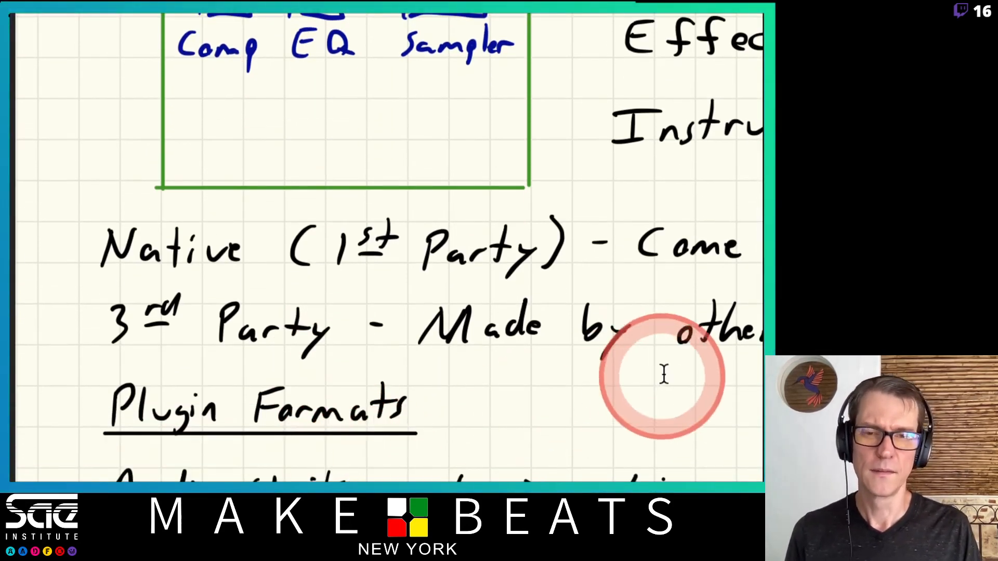
pyautogui.hscroll(3, 717, 364)
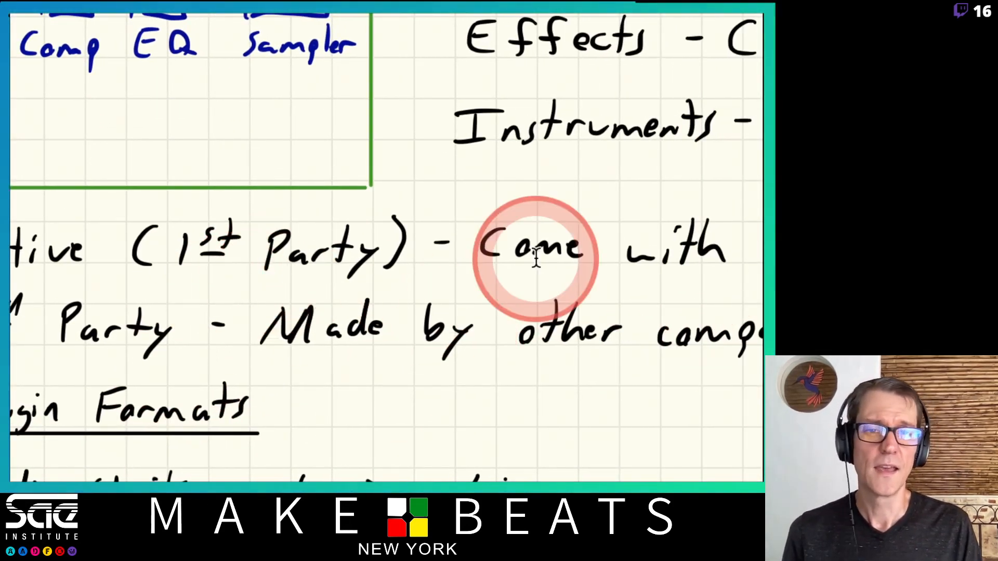
pyautogui.hscroll(8, 727, 244)
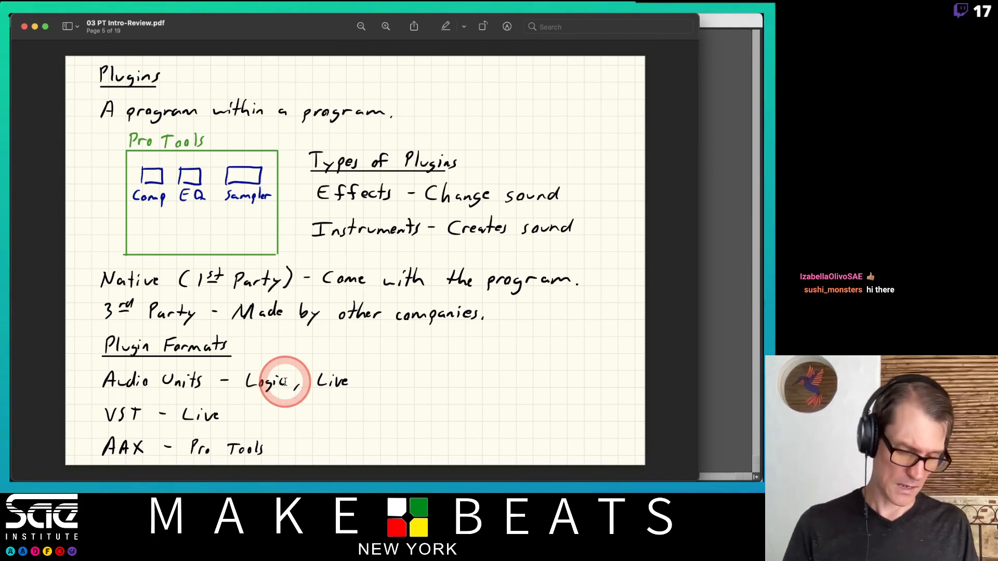
# Go to the "PT Track Types" page, page 7 of the notes.
pyautogui.press('Down')
pyautogui.press('Down')
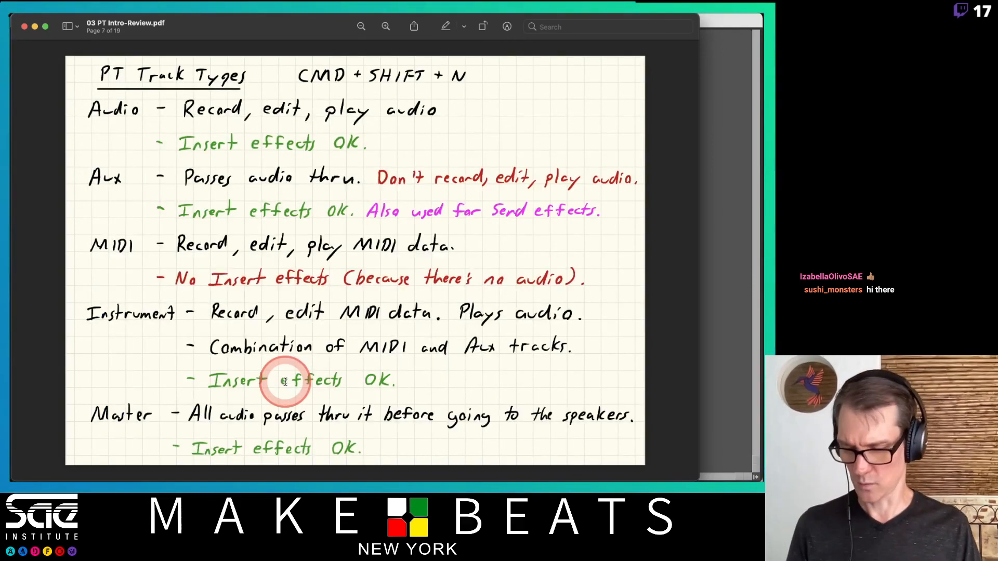